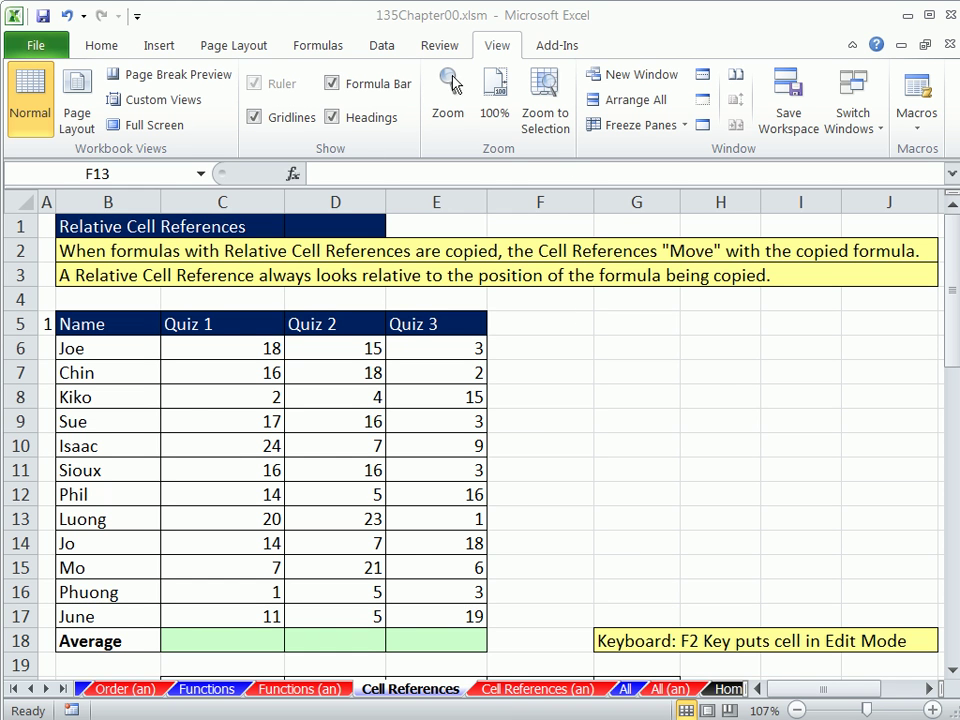
- Enter =AVERAGE(C6:C17) in C18 so the Quiz 1 average shows 13.33333333
left_click(425, 24)
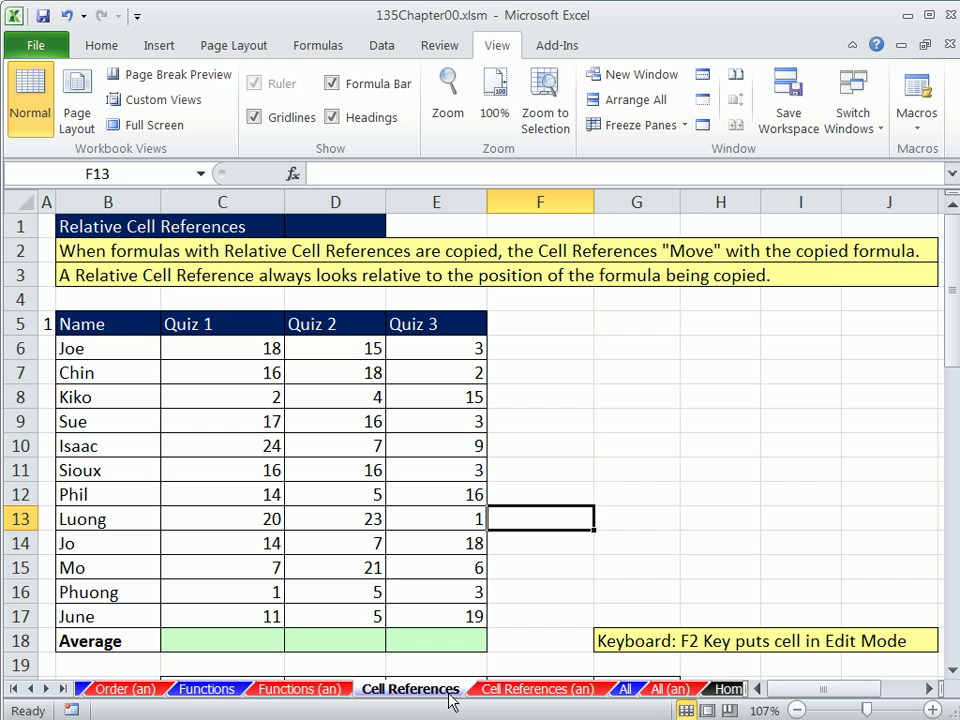
left_click(256, 632)
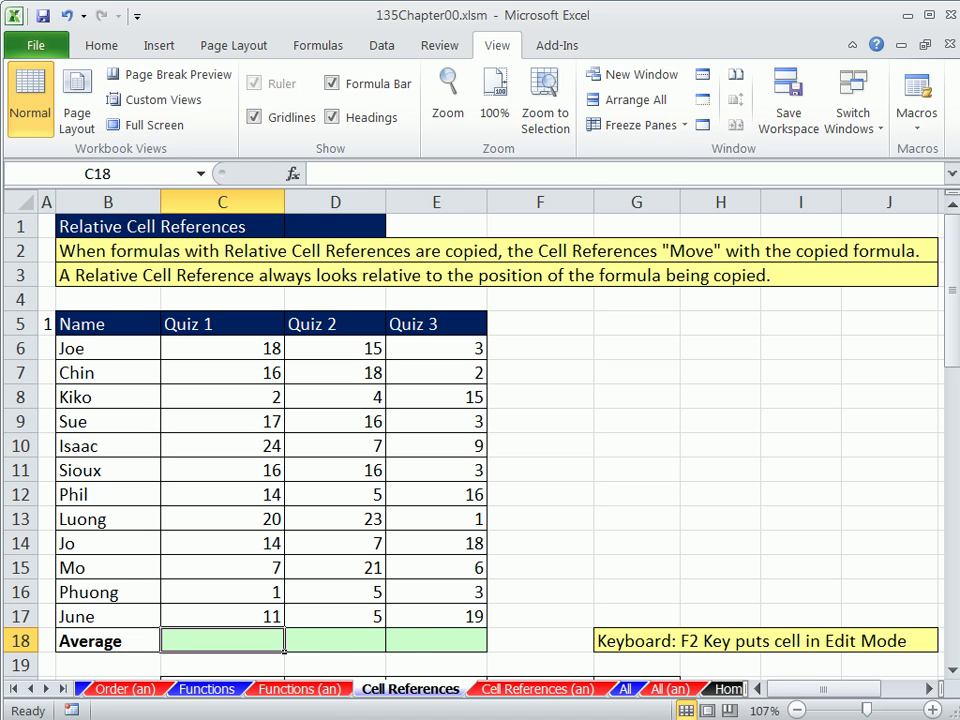
type("=aver")
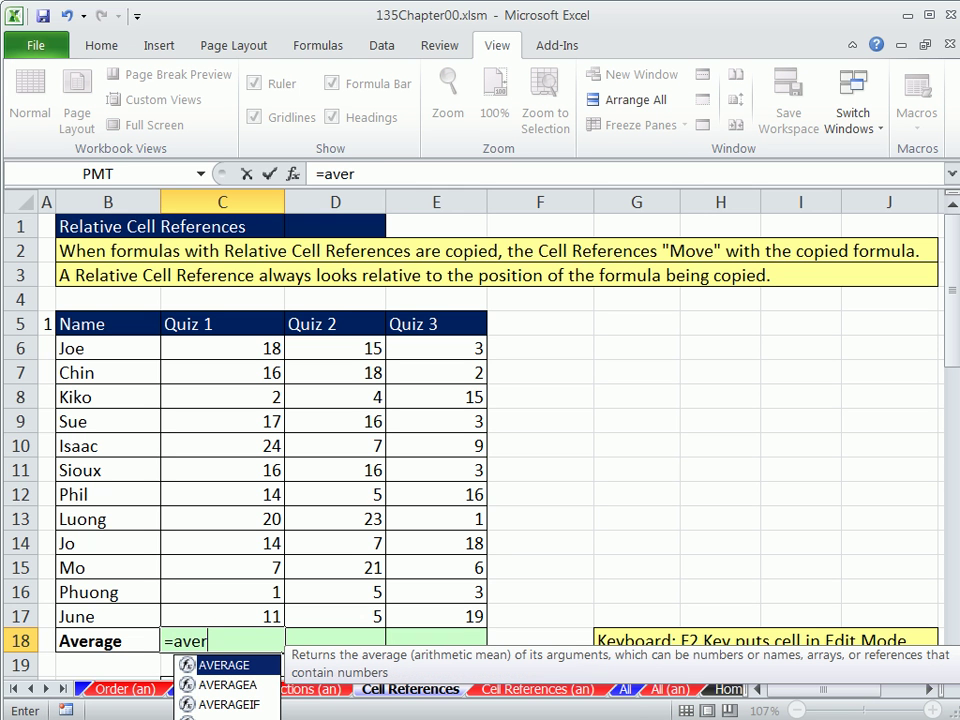
double_click(223, 668)
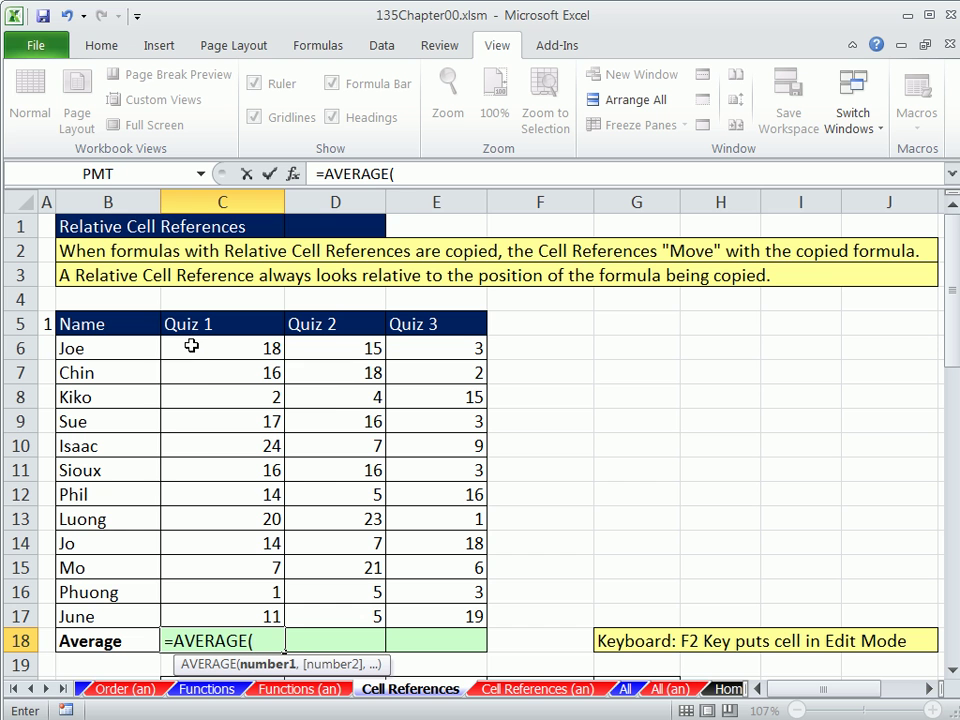
left_click_drag(191, 345, 230, 605)
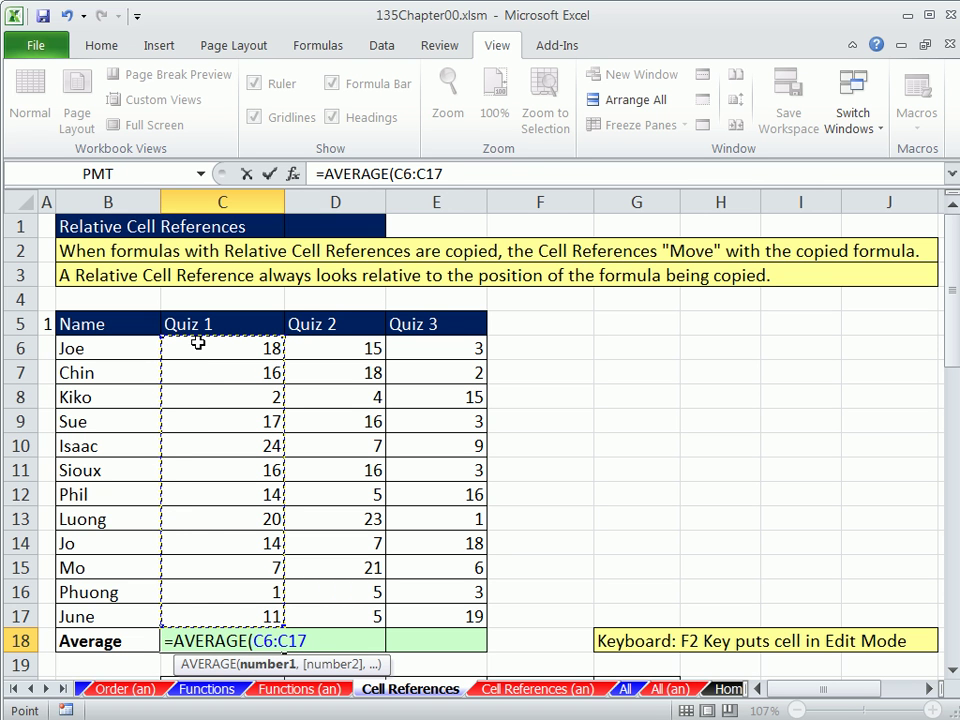
key("ctrl+Return")
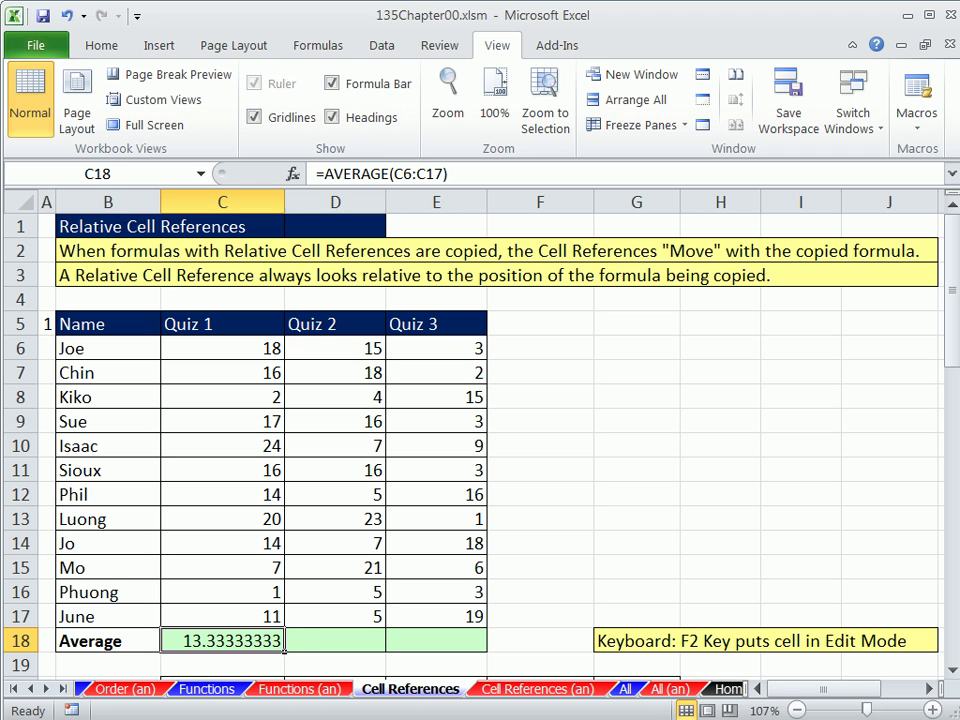
- Check the C18 =AVERAGE(C6:C17) formula without changing it, then show the Home ribbon tools
key("F2")
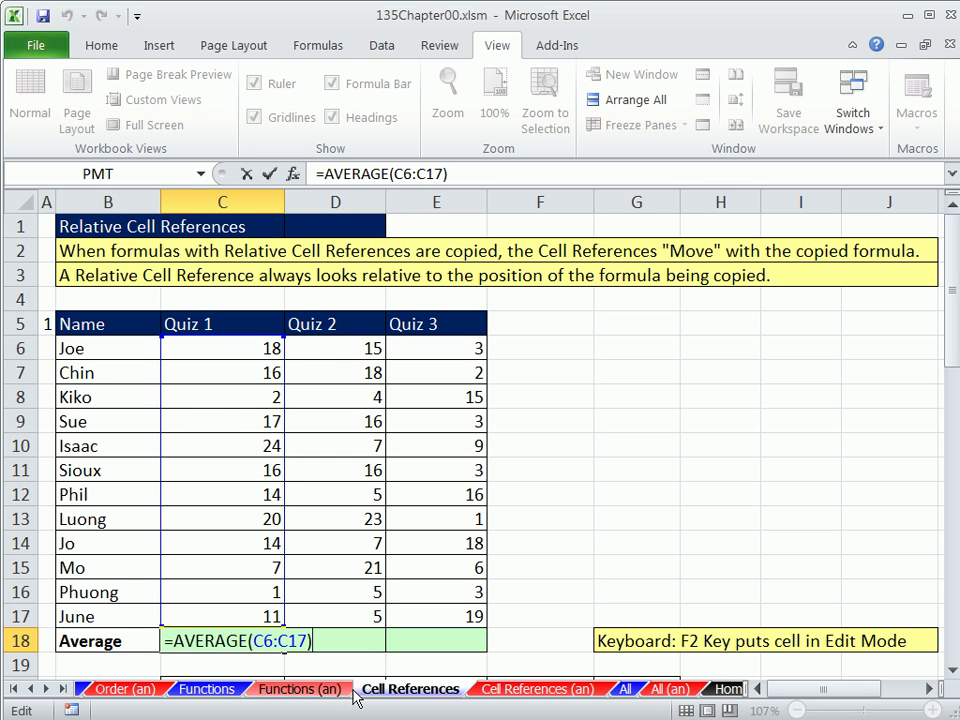
key("ctrl+Return")
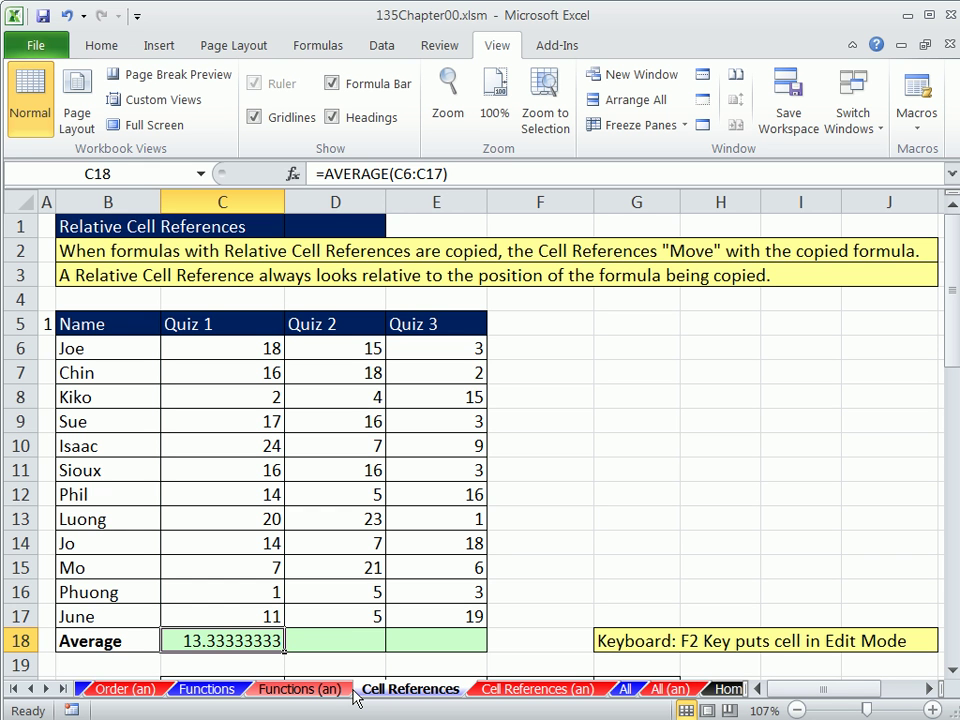
left_click(106, 48)
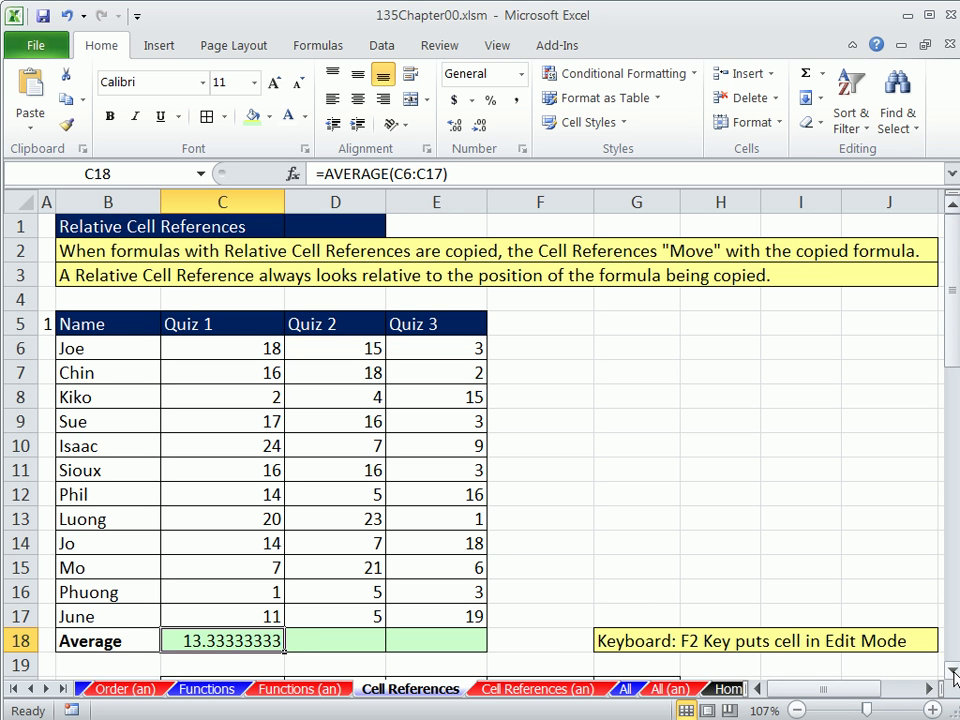
scroll(724, 570, "down", 1)
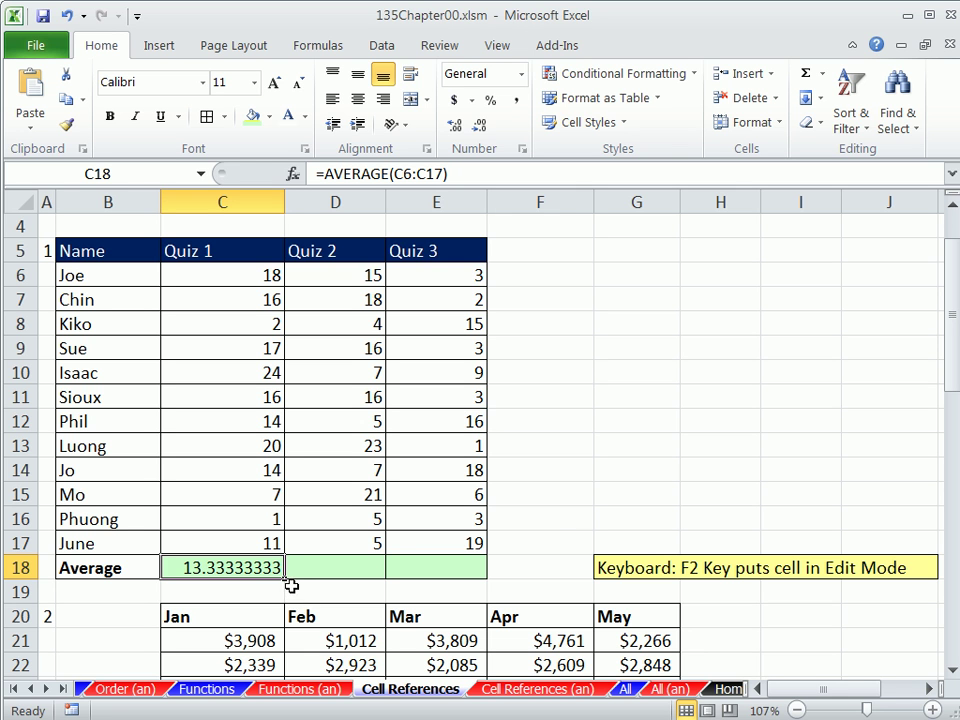
left_click(604, 470)
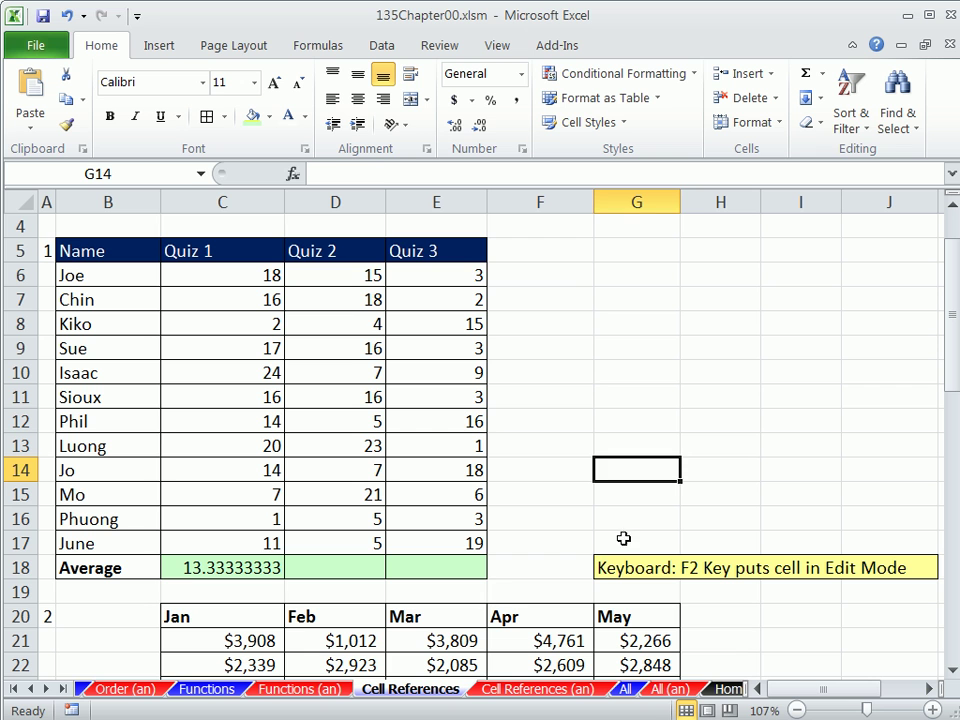
left_click(257, 565)
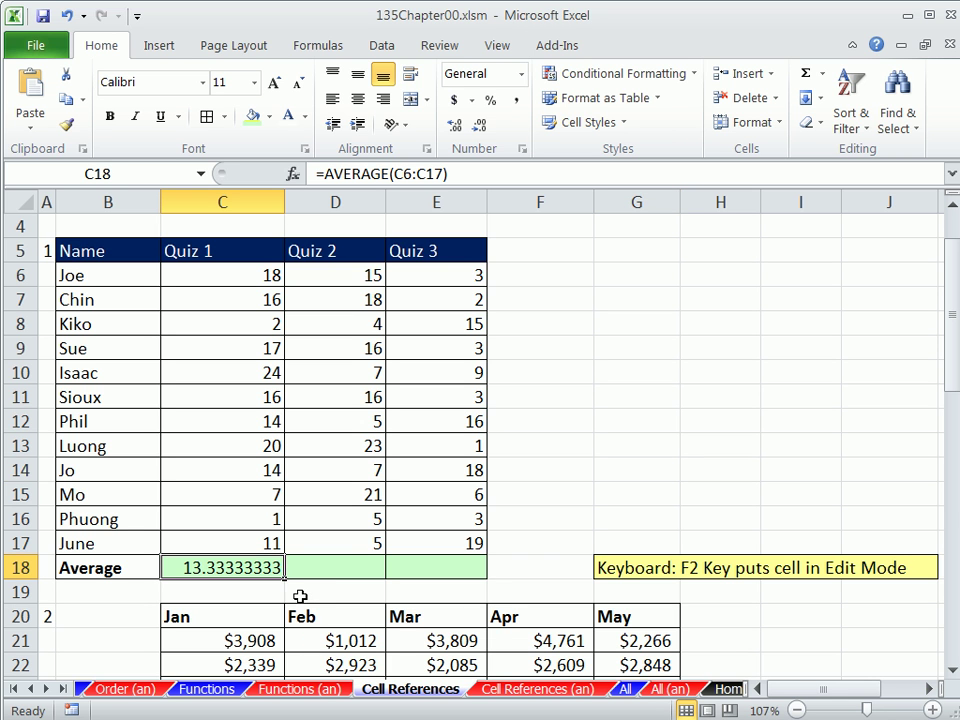
left_click(343, 562)
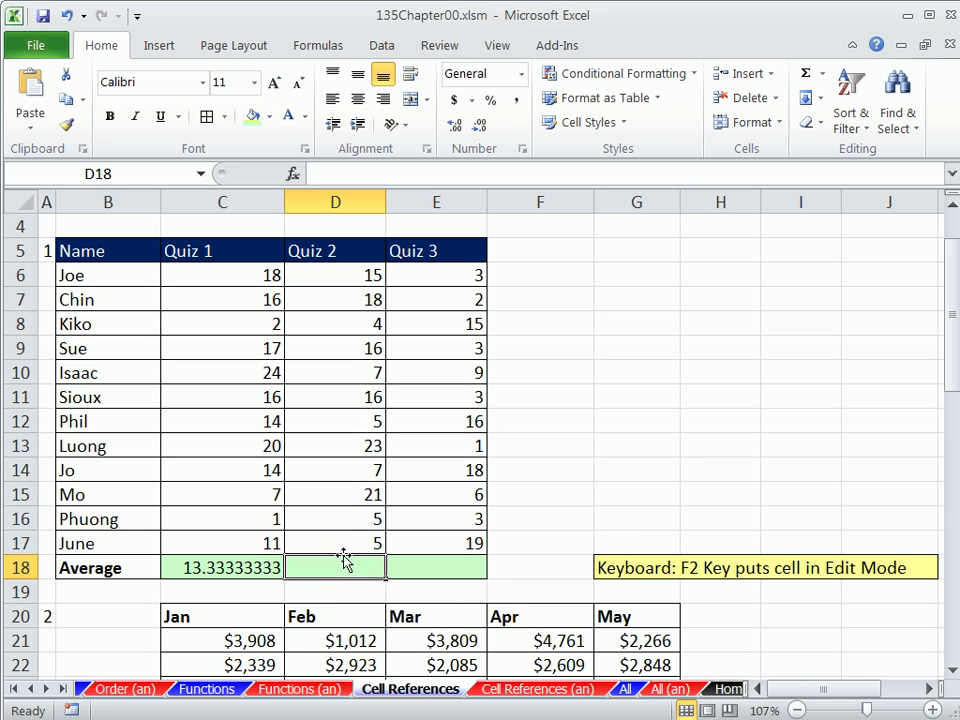
left_click(336, 541)
left_click(240, 517)
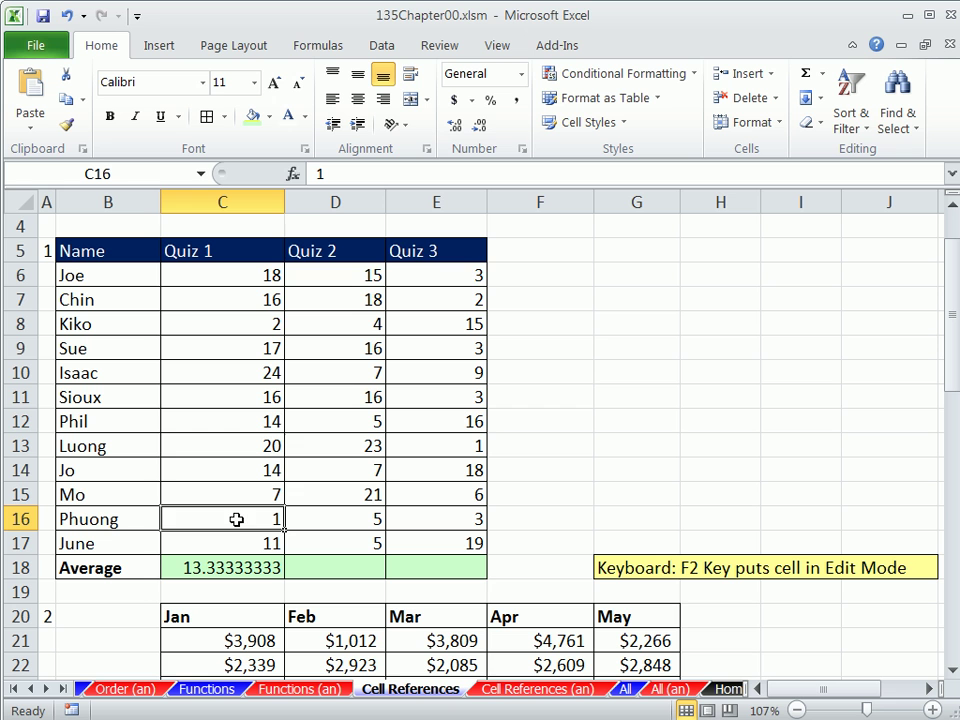
left_click(231, 541)
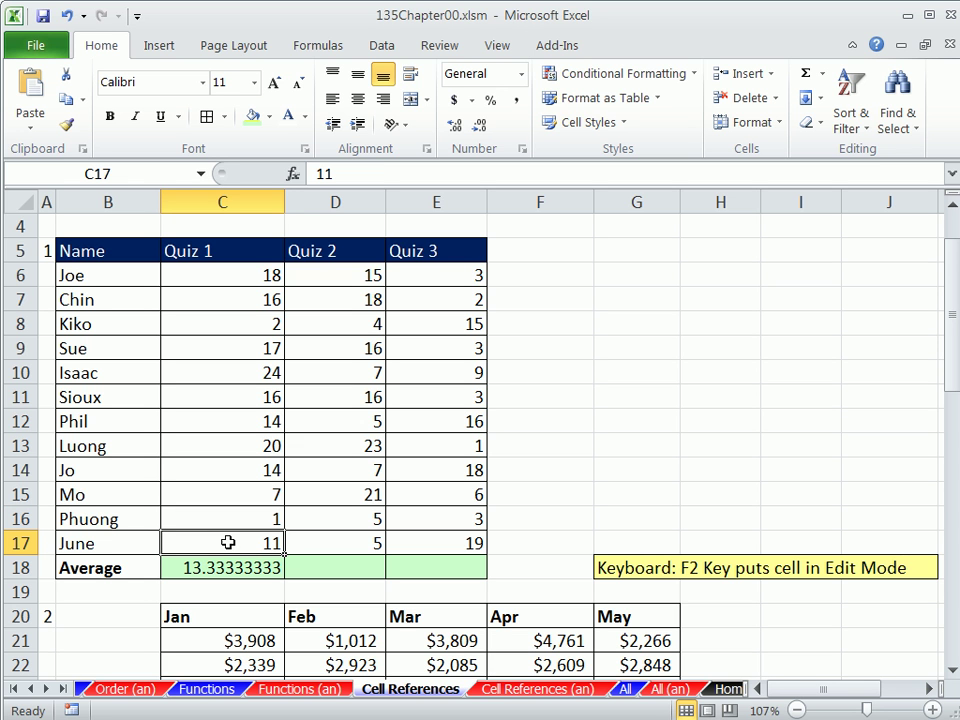
left_click(230, 568)
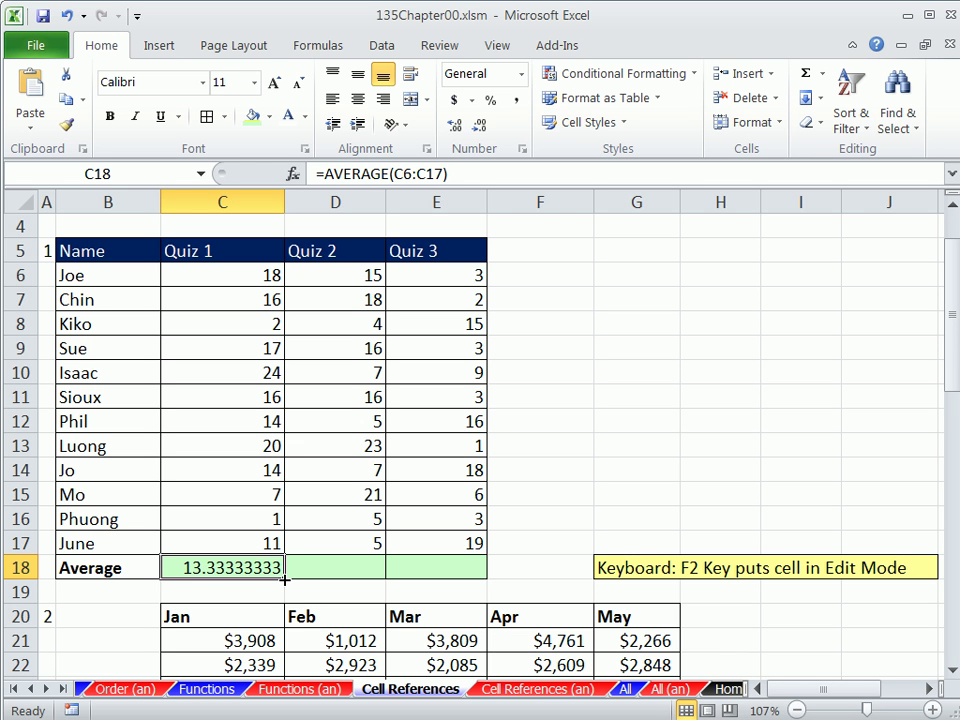
- Fill the C18 average across to E18, giving Quiz 2 11.8333333 and Quiz 3 8.16666667
left_click_drag(284, 579, 466, 582)
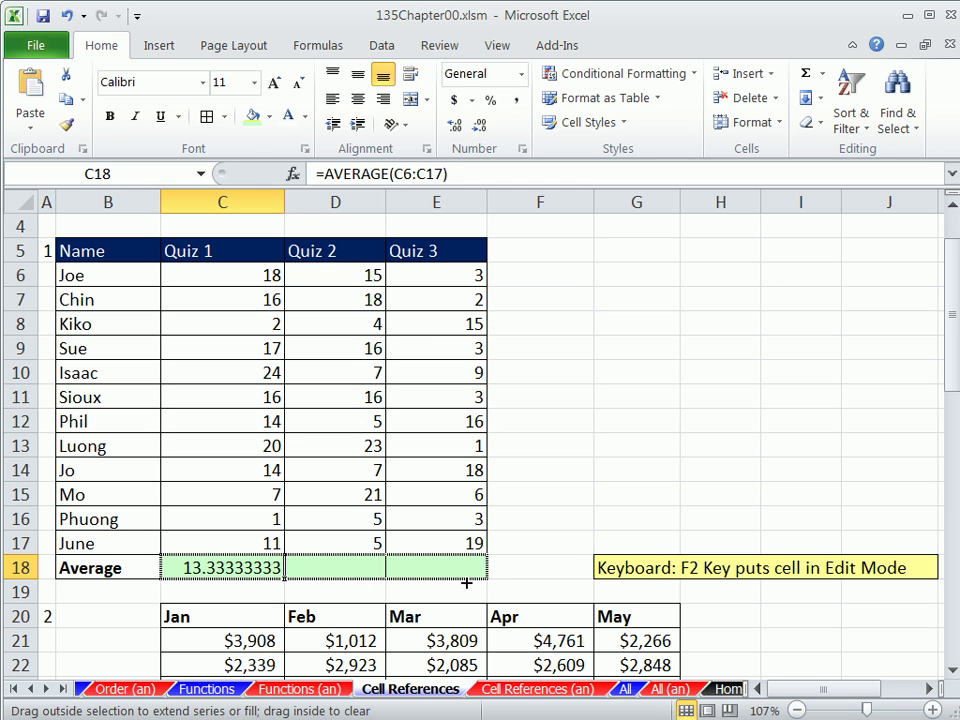
left_click_drag(466, 582, 466, 583)
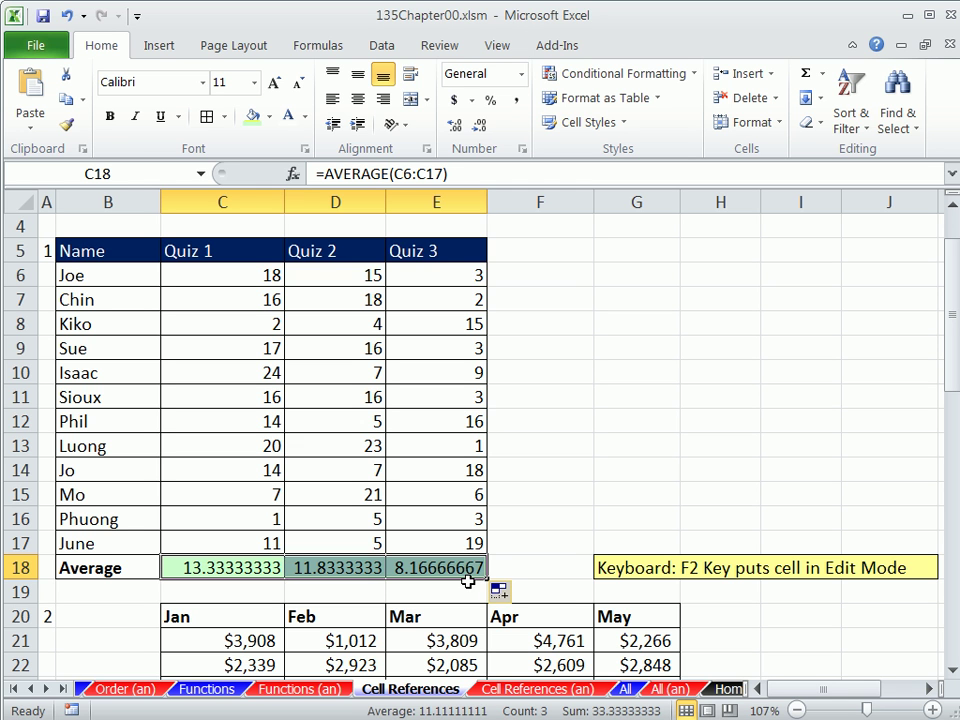
left_click(338, 568)
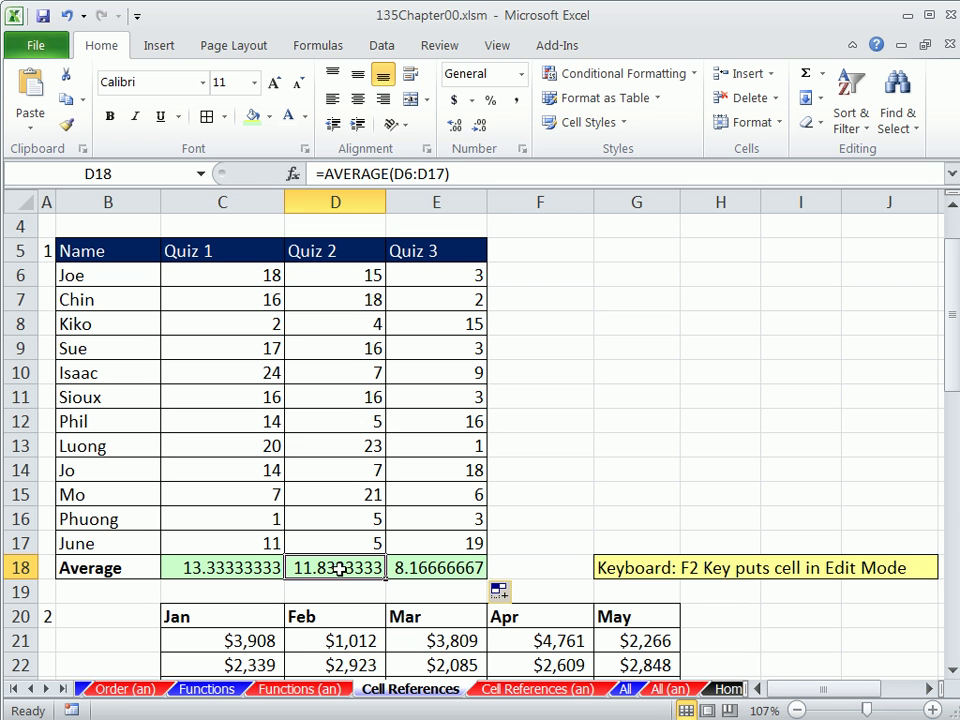
key("F2")
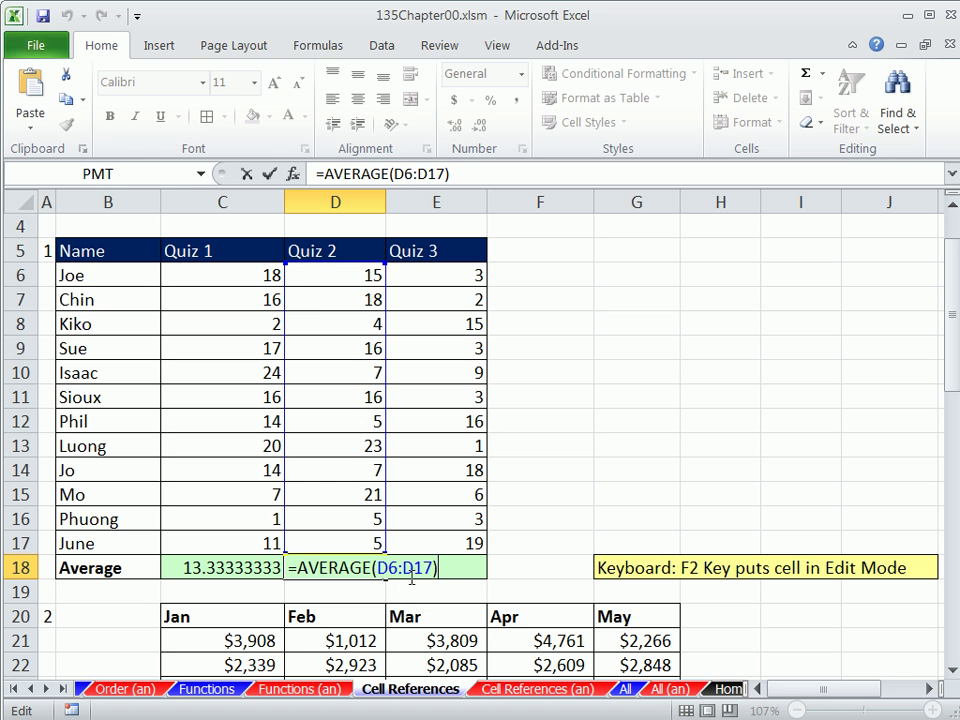
key("Tab")
key("ctrl+r")
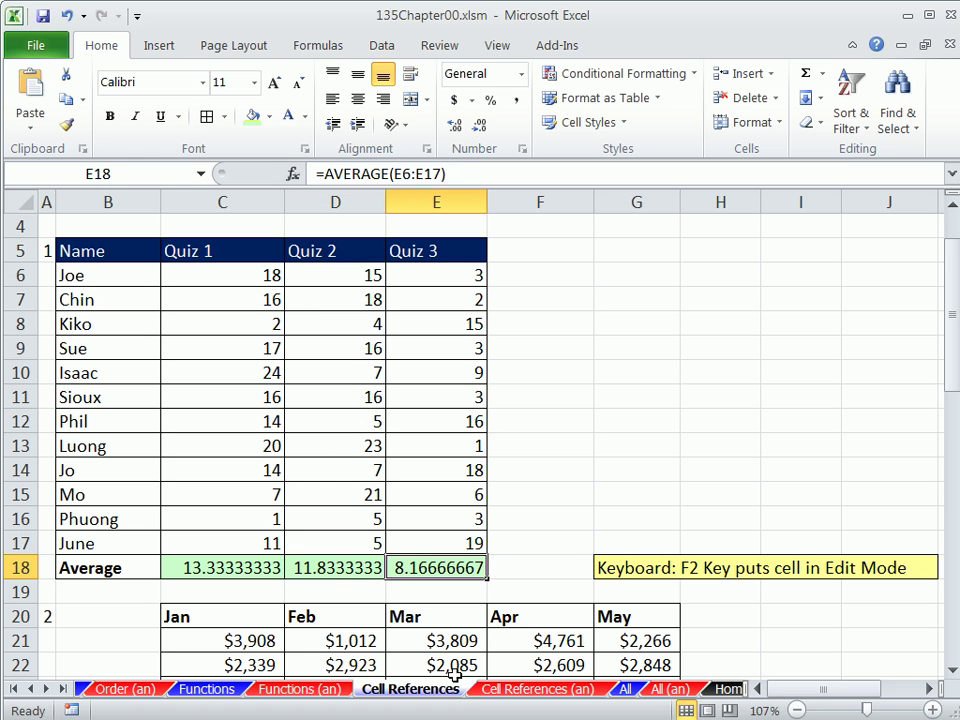
key("F2")
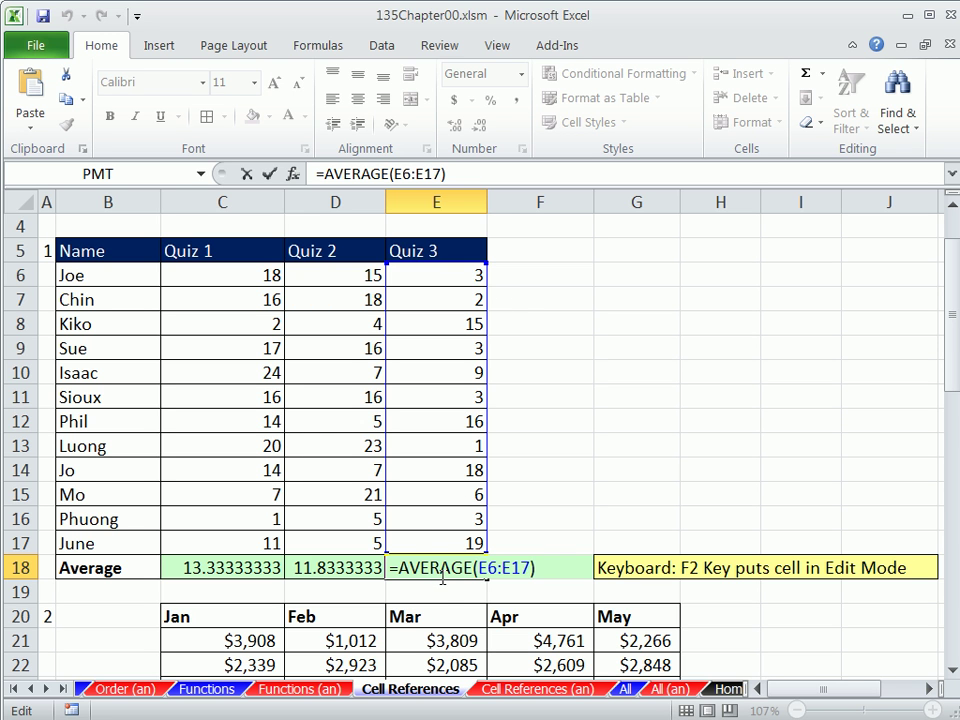
key("ctrl+Return")
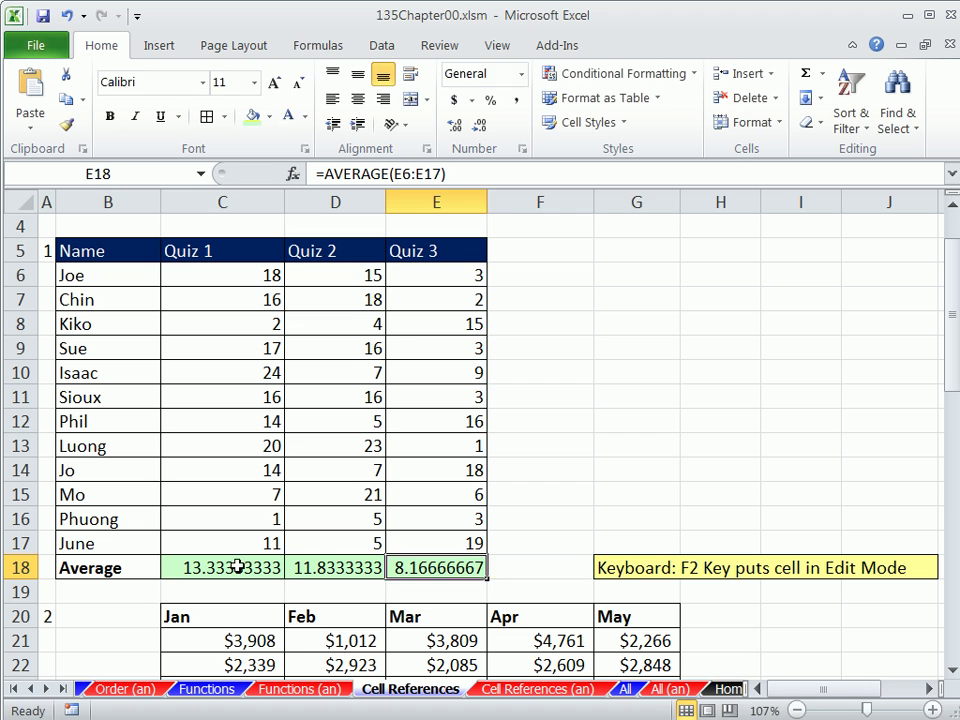
double_click(268, 568)
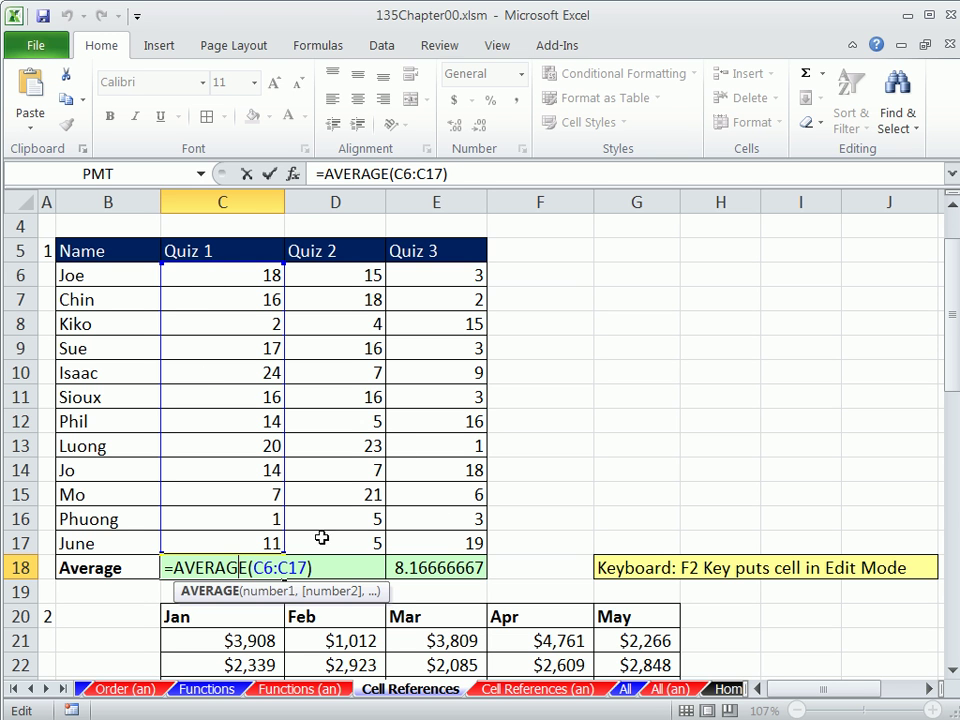
left_click(248, 567)
key("Tab")
key("F2")
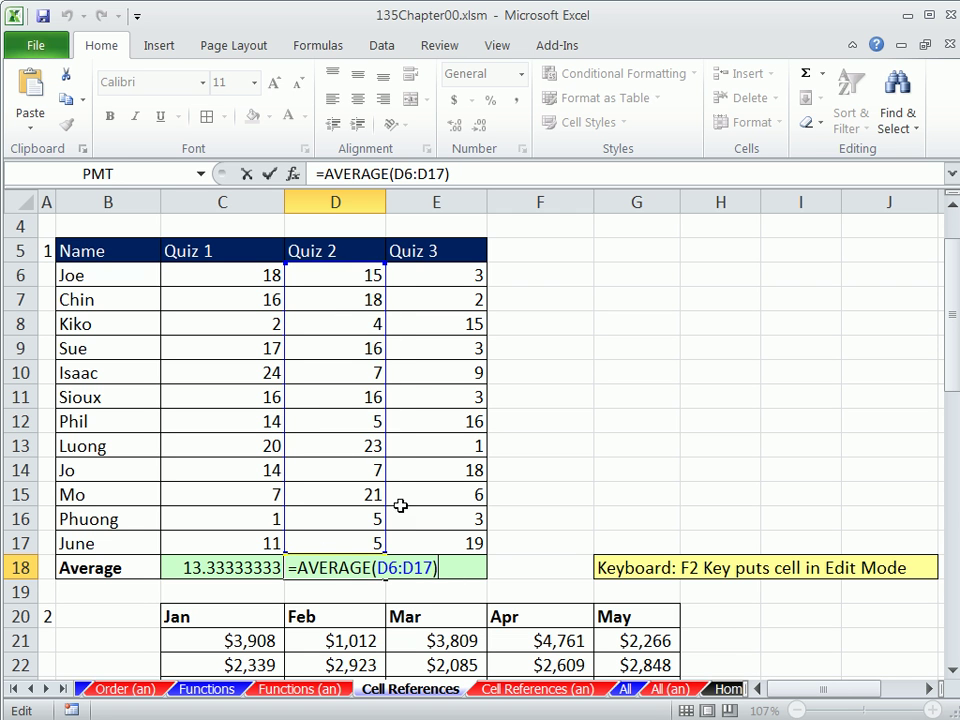
key("ctrl+Return")
scroll(503, 542, "down", 3)
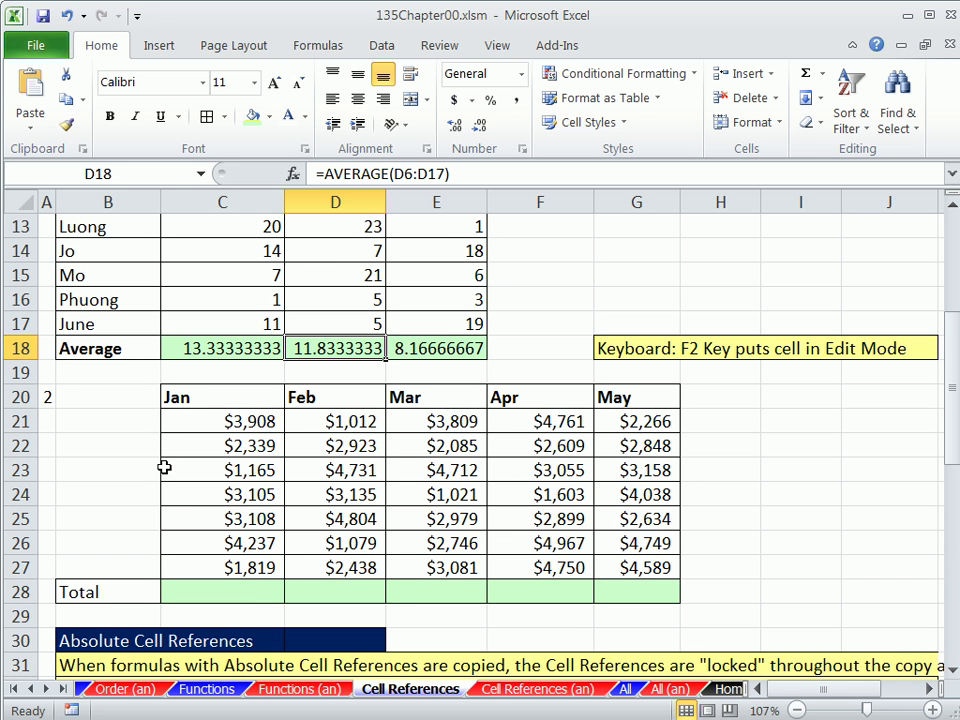
left_click(138, 423)
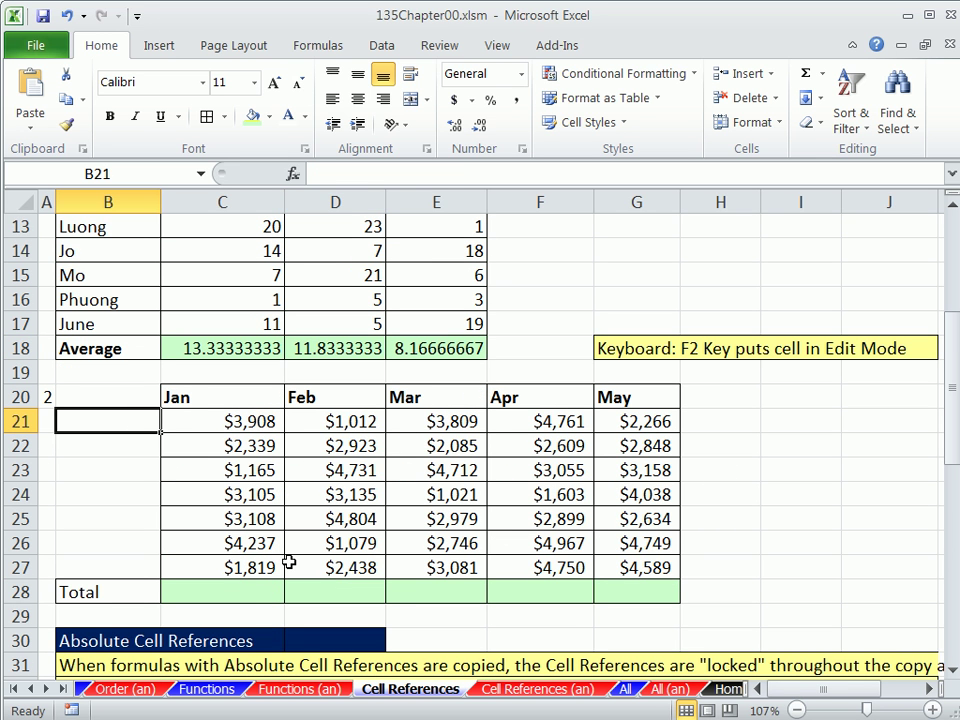
left_click(249, 591)
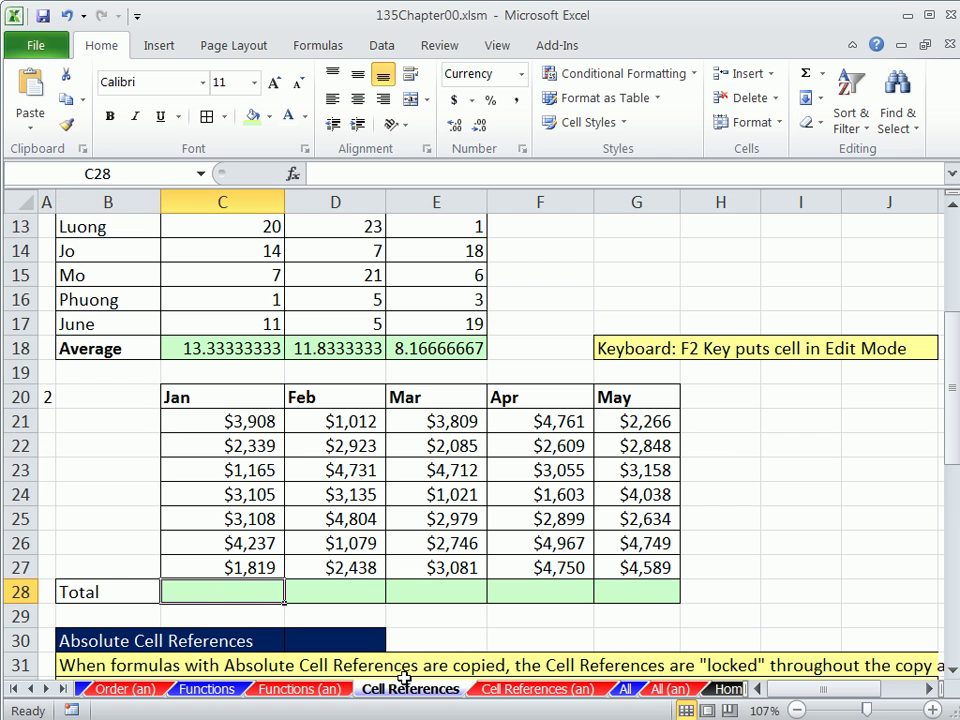
key("alt+equal")
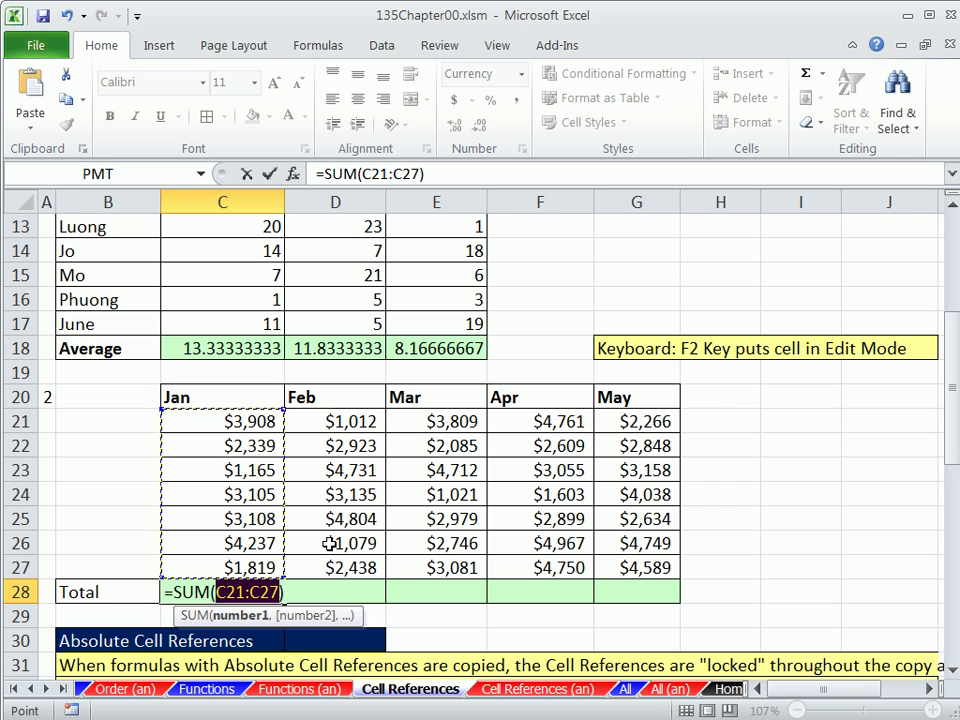
key("ctrl+Return")
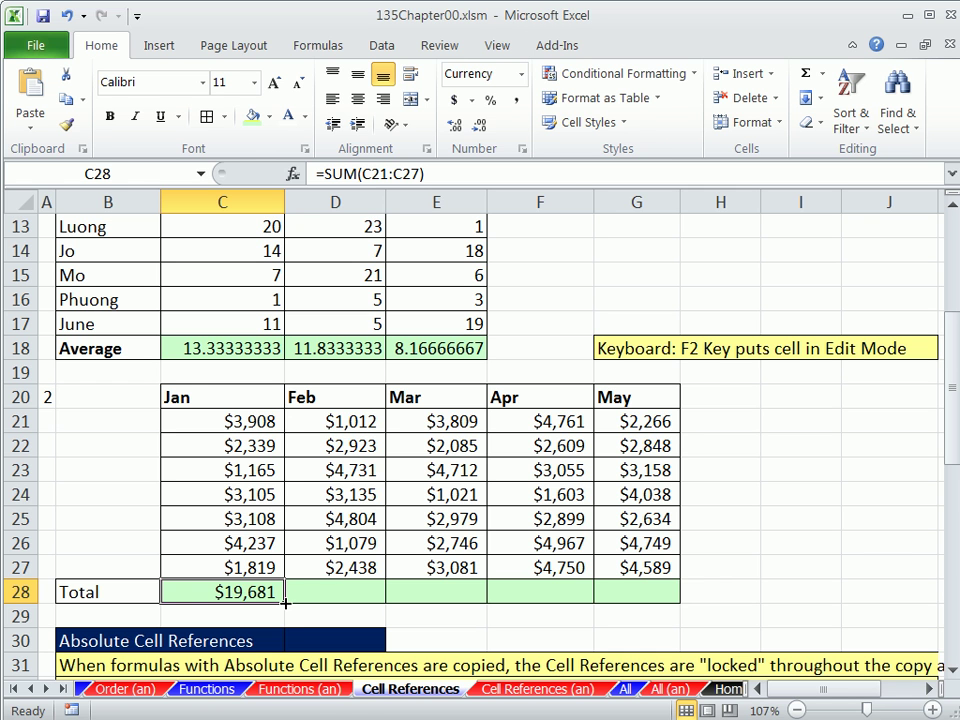
left_click_drag(285, 603, 657, 597)
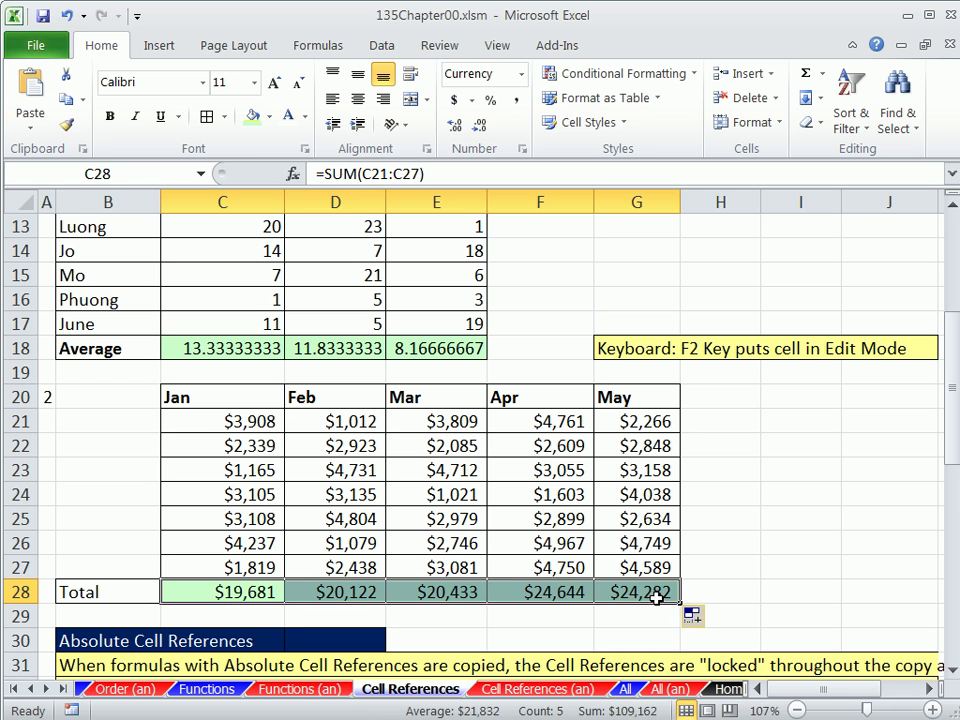
left_click(641, 590)
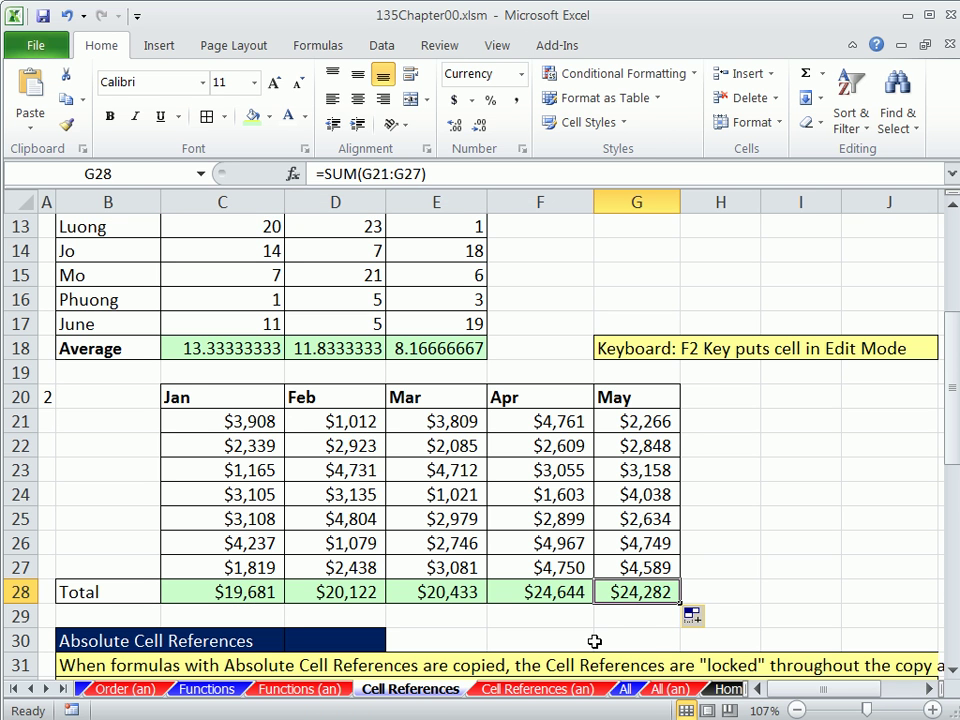
key("F2")
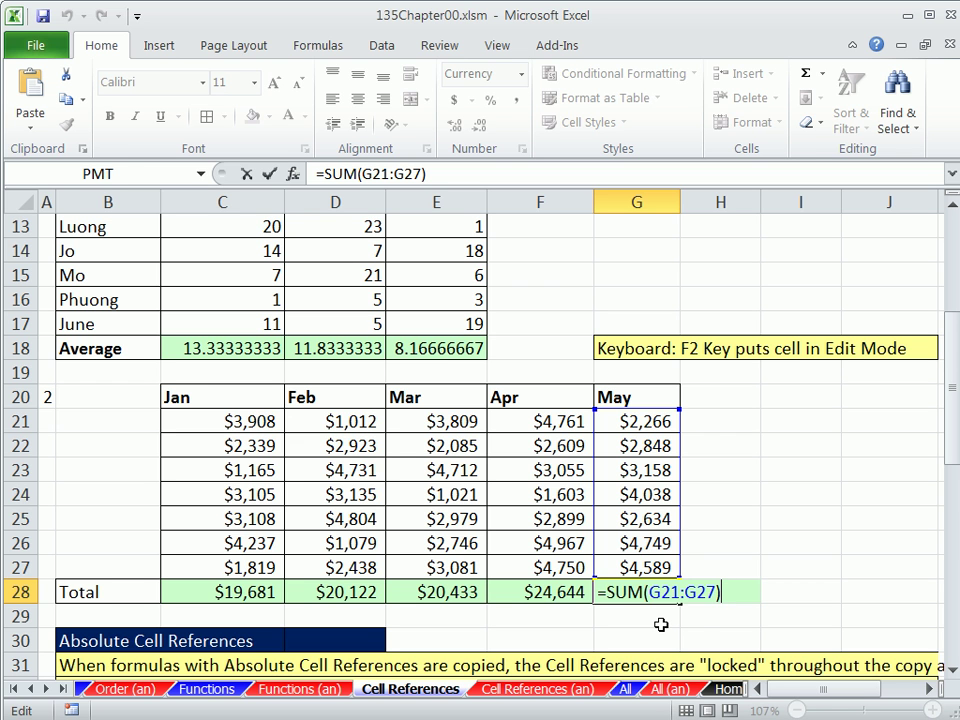
key("ctrl+Return")
- Enter Pro 1 in B21 and fill it down to B27 to get Pro 1 through Pro 7
left_click(118, 420)
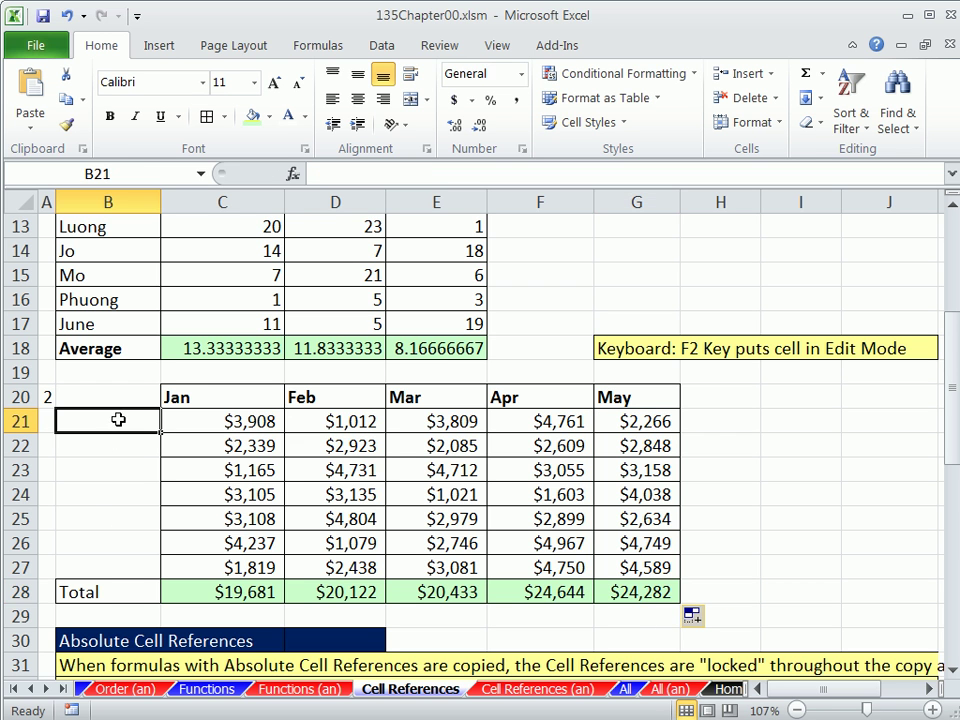
type("Pro")
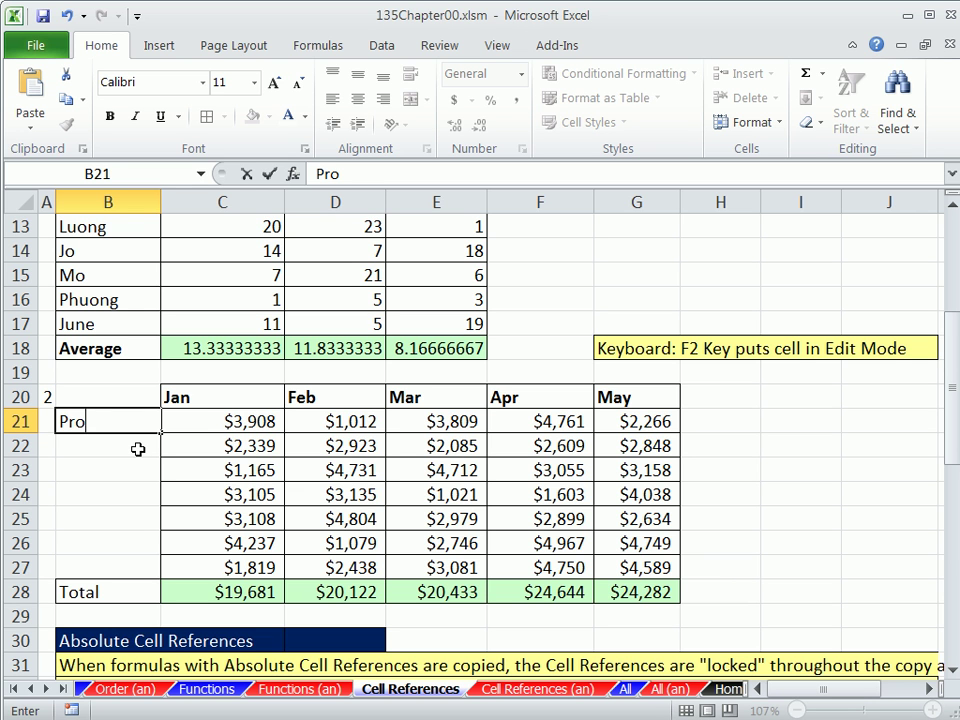
type(" 1")
key("ctrl+Return")
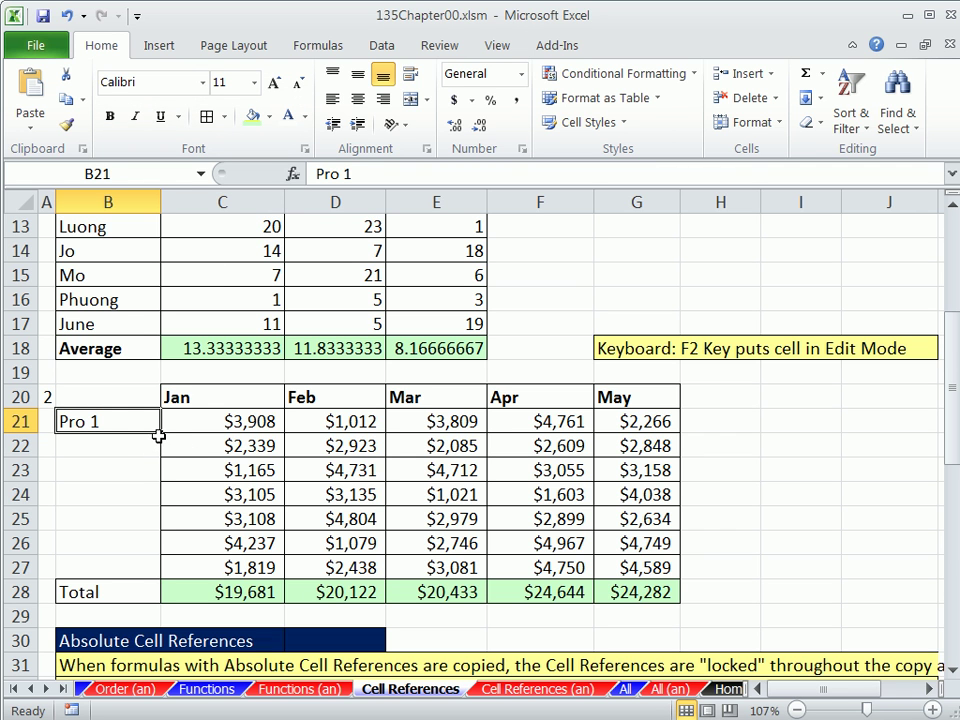
left_click(260, 597)
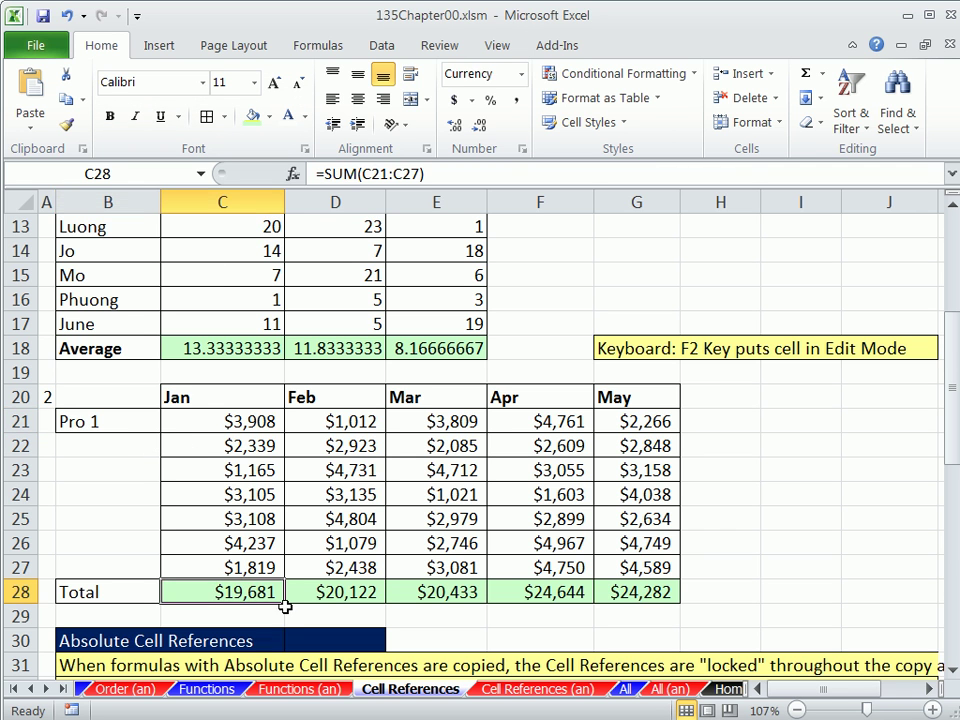
left_click(139, 422)
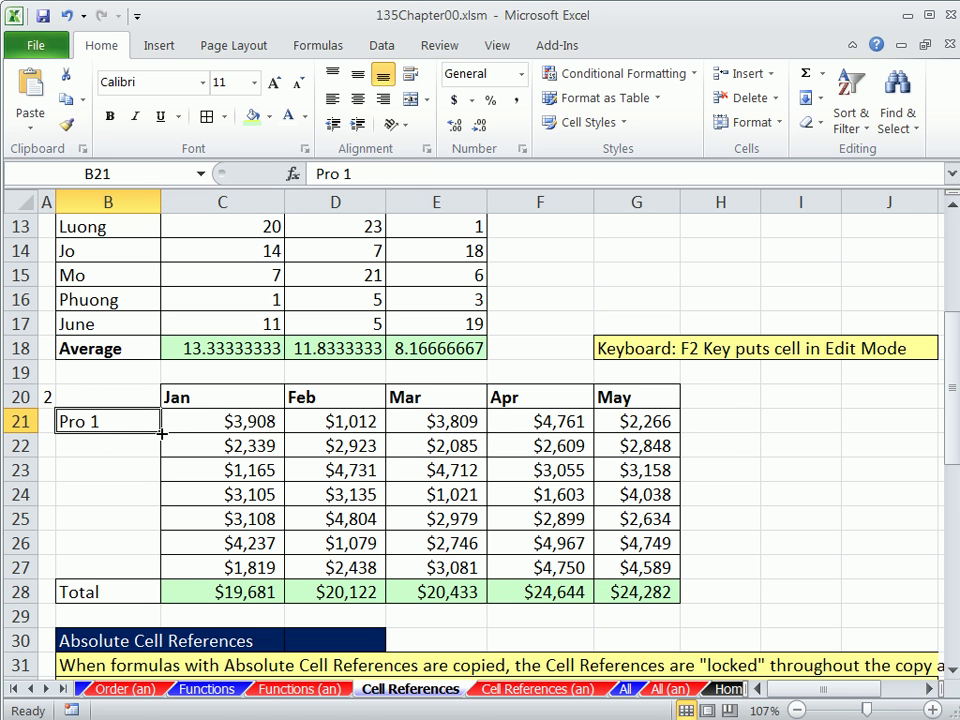
left_click_drag(161, 433, 158, 583)
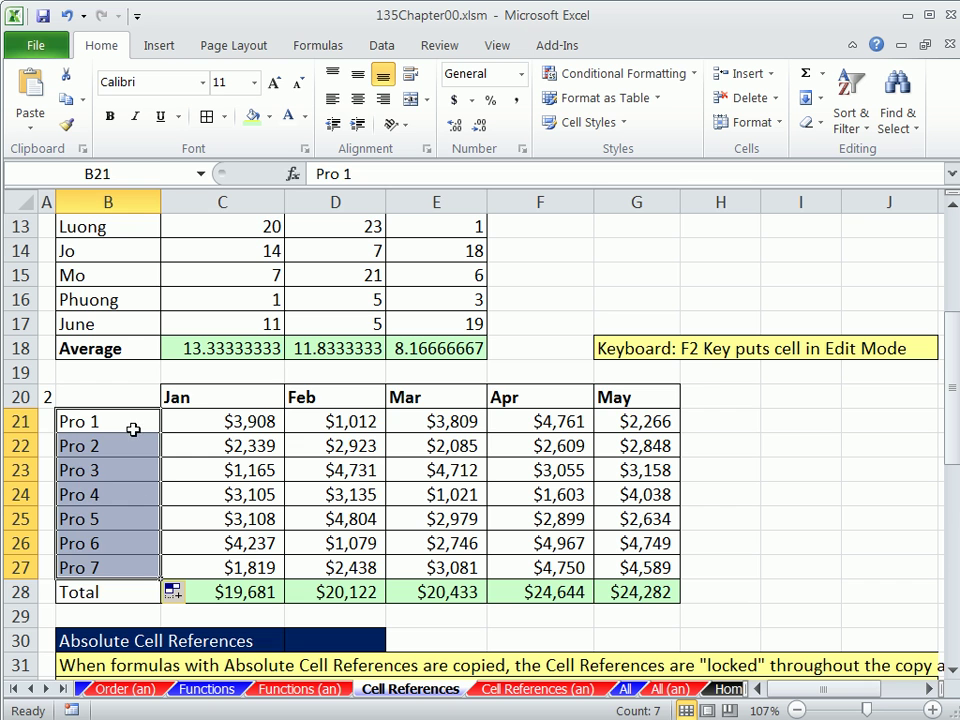
left_click_drag(206, 397, 615, 394)
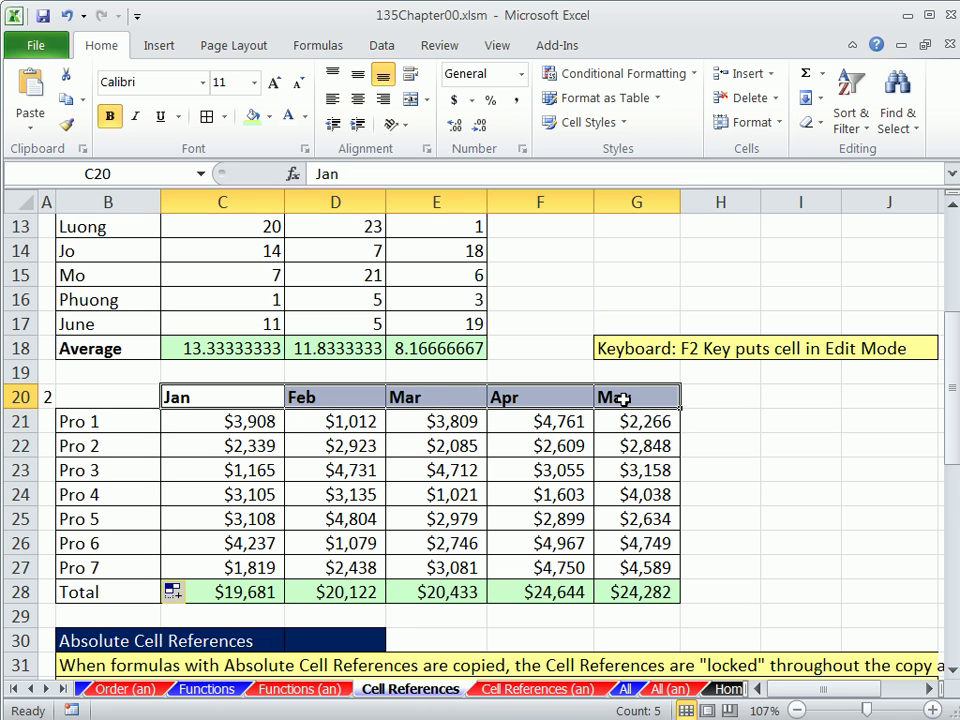
- Clear the month headers, retype Jan in C20 and fill it across to G20 for Feb–May
key("Delete")
left_click(212, 401)
type("Jan")
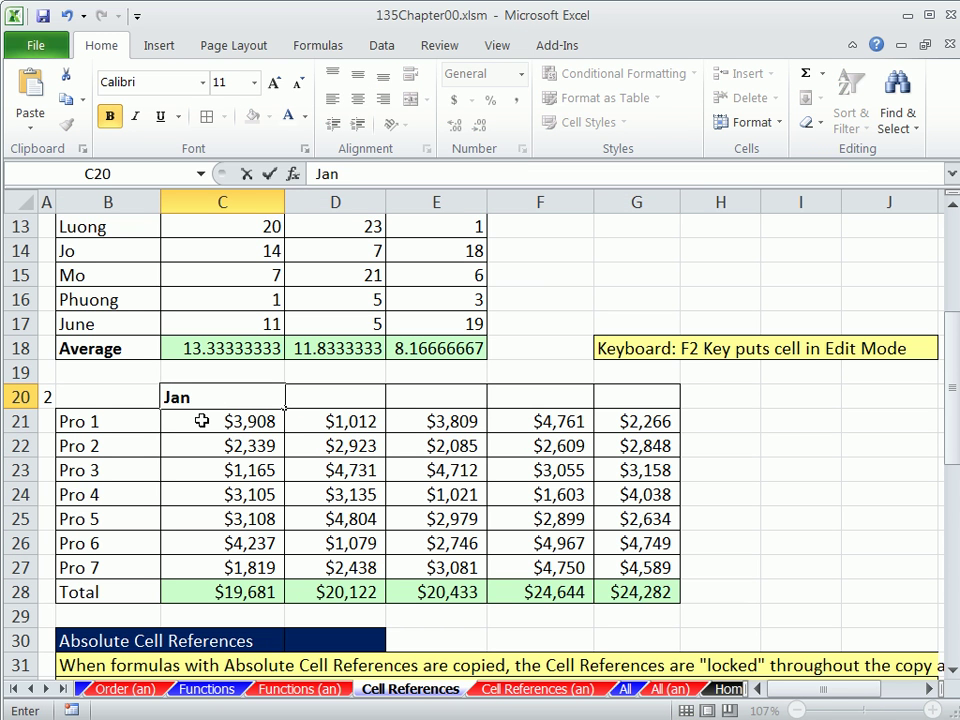
key("ctrl+Return")
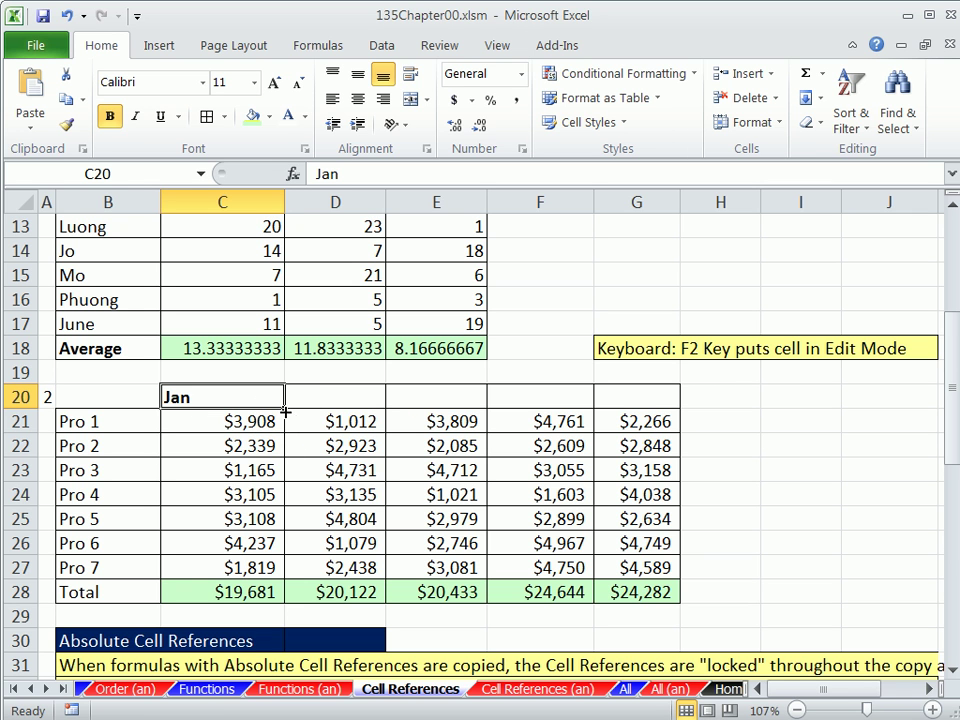
left_click_drag(286, 410, 668, 418)
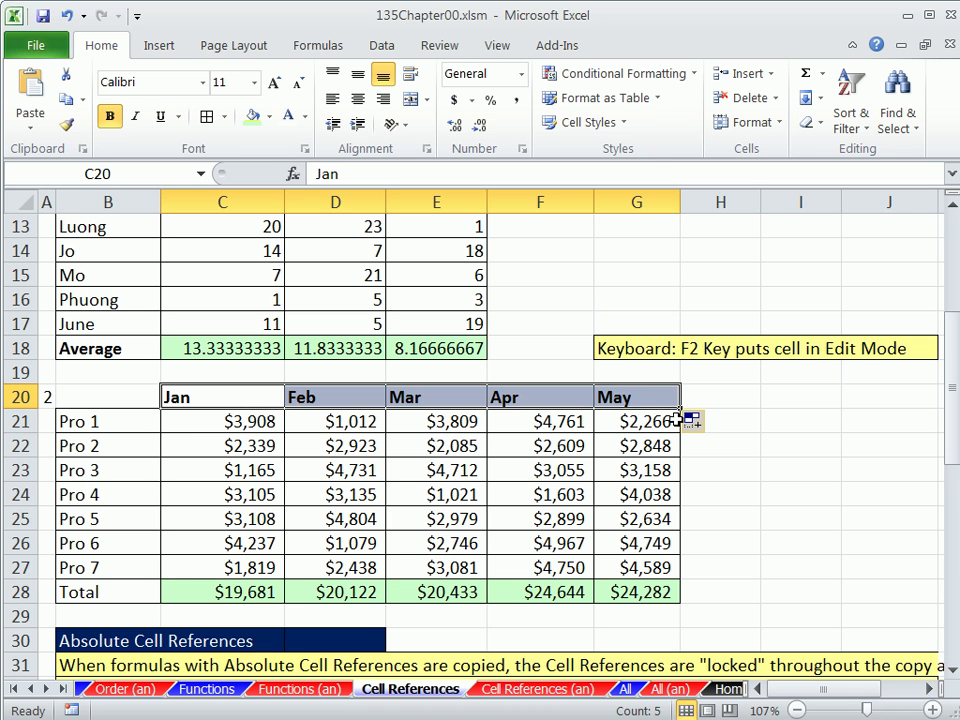
- Enter Mon in I20 and fill it down to I24 for Mon through Fri
left_click(800, 400)
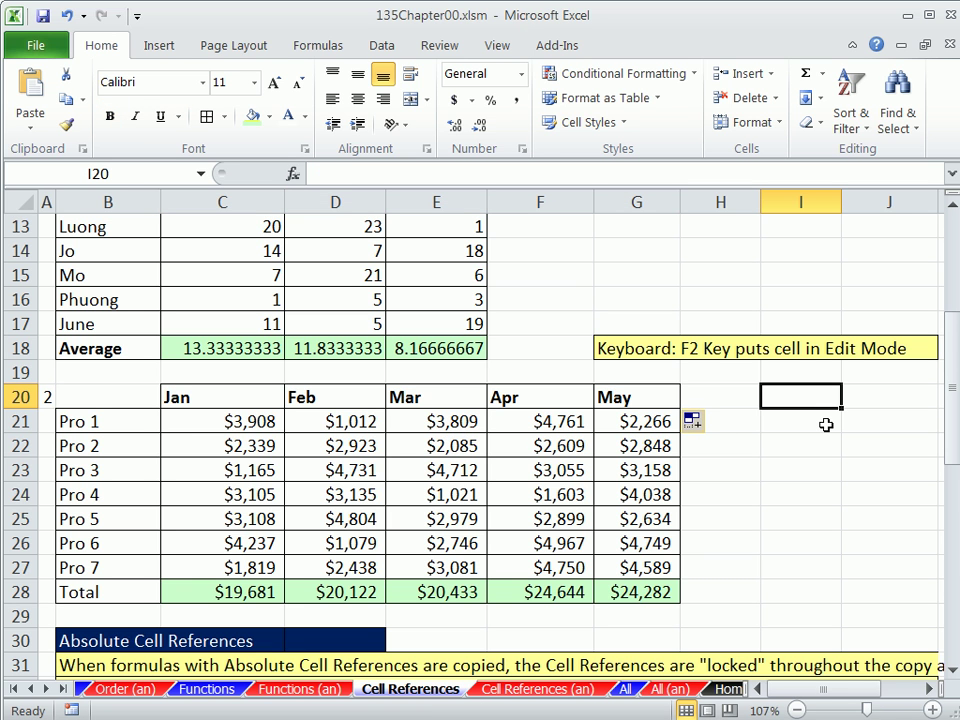
type("Man")
key("Escape")
type("Mon")
key("ctrl+Return")
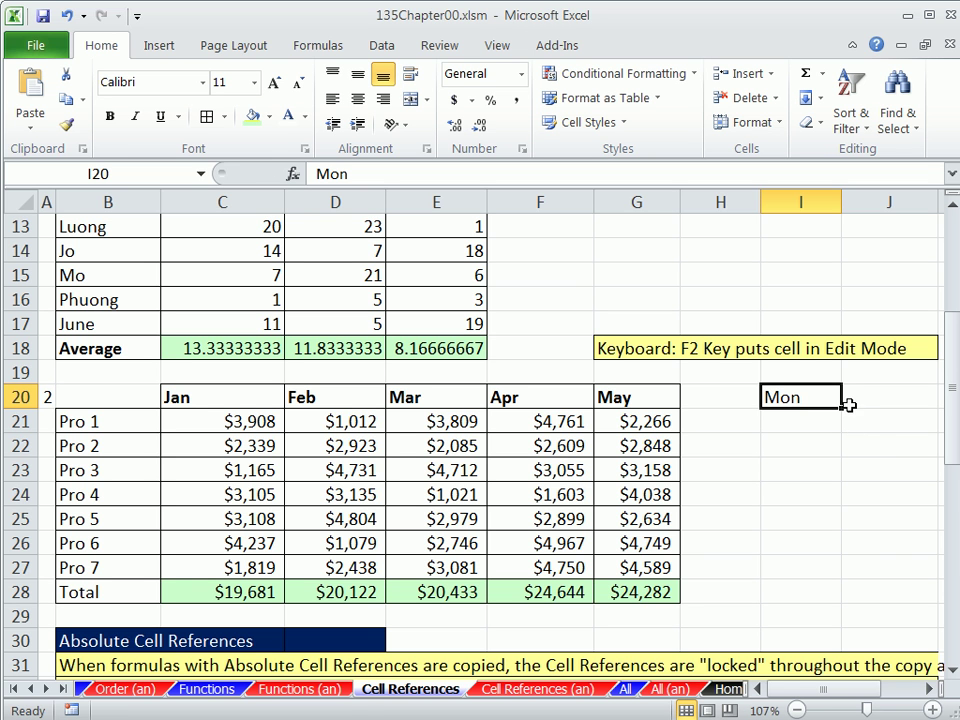
left_click_drag(842, 406, 863, 494)
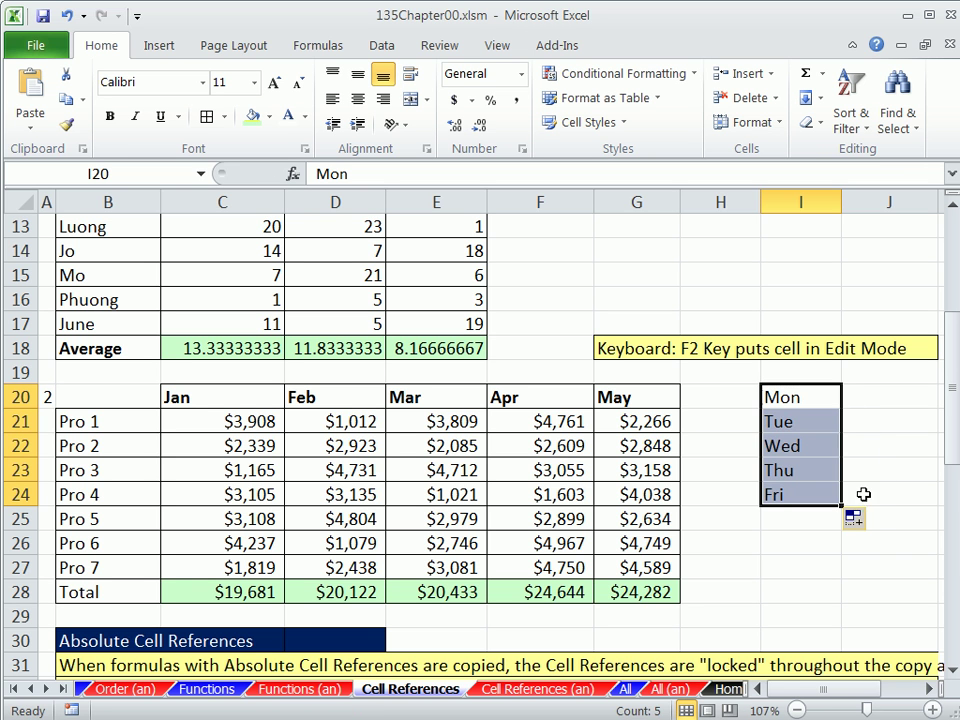
- Enter Monday in I26 and fill it down to I28 for Monday through Wednesday
left_click(819, 548)
type("Monday")
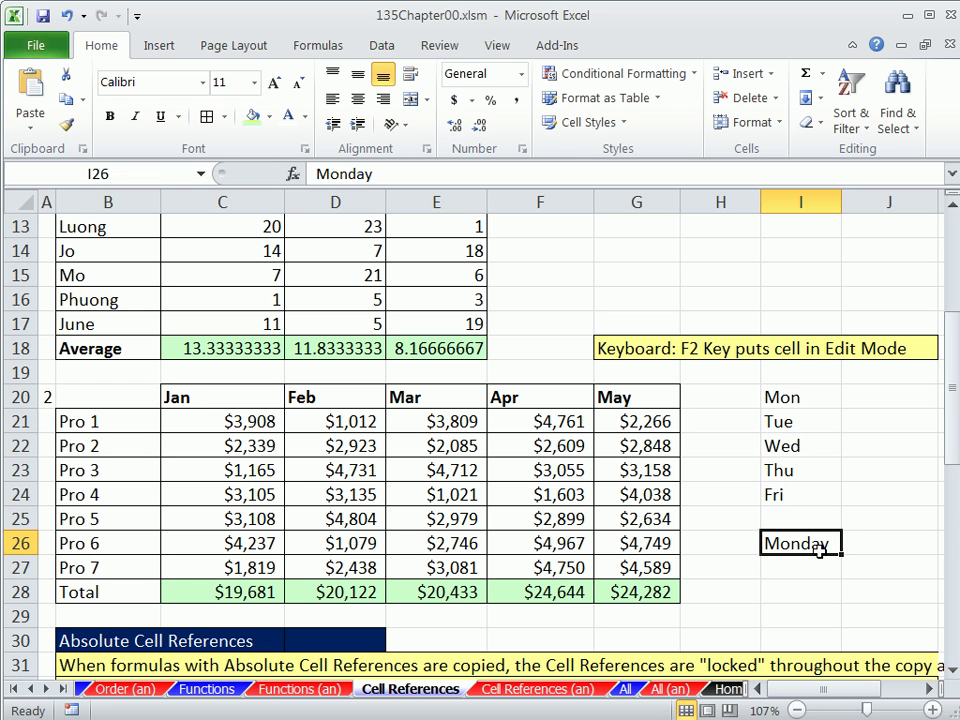
key("ctrl+Return")
left_click_drag(843, 556, 851, 608)
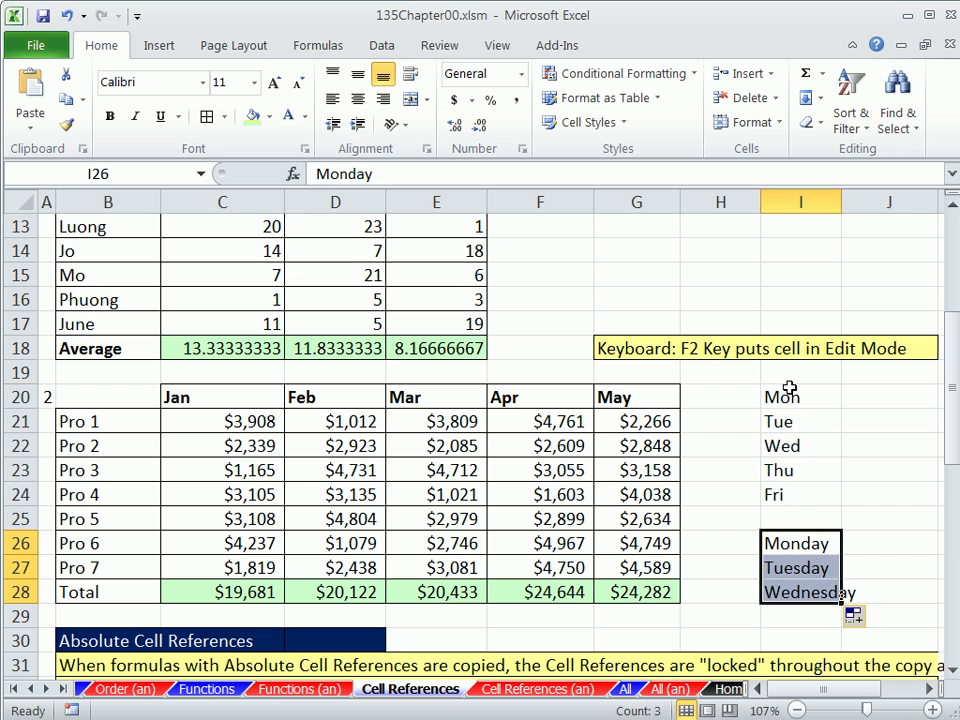
- Move both day lists from I20:I28 over to J20:J28
left_click_drag(791, 392, 817, 594)
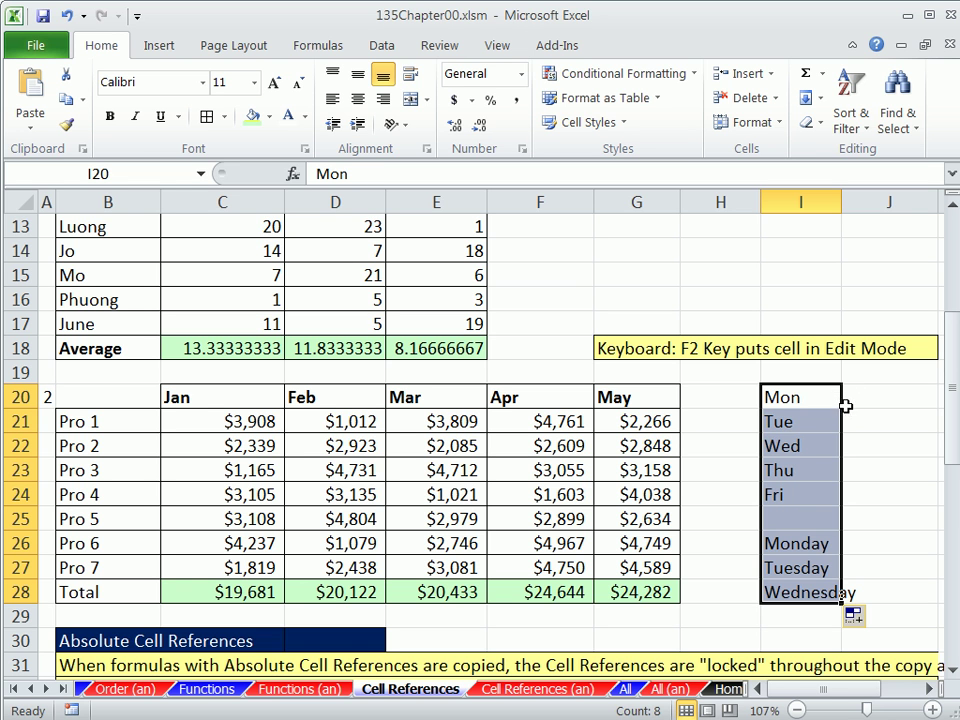
left_click_drag(840, 400, 820, 393)
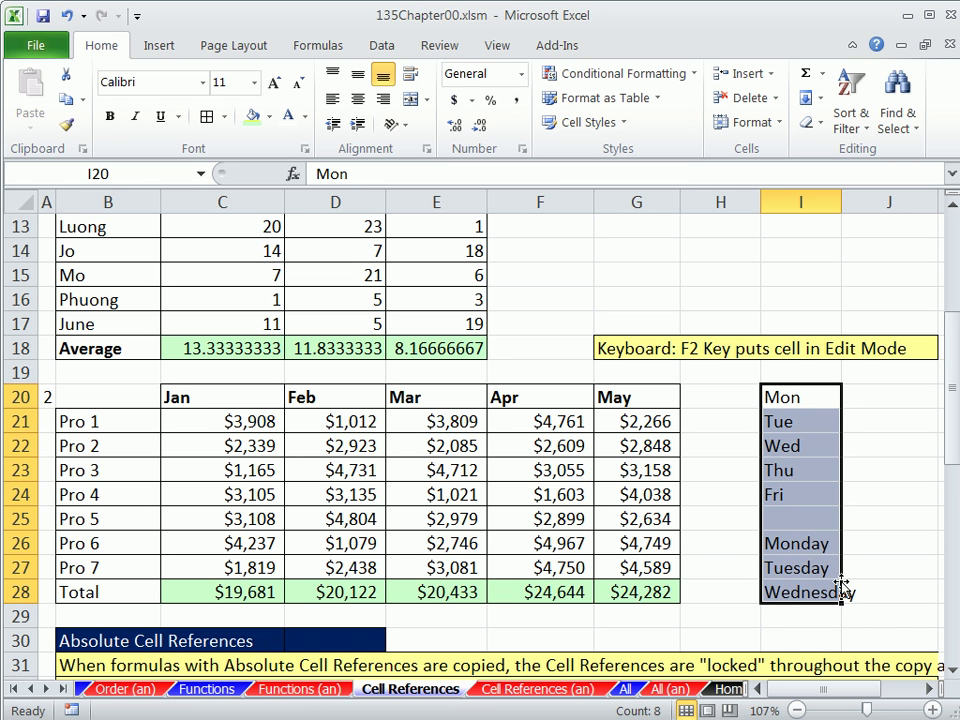
left_click_drag(840, 590, 875, 582)
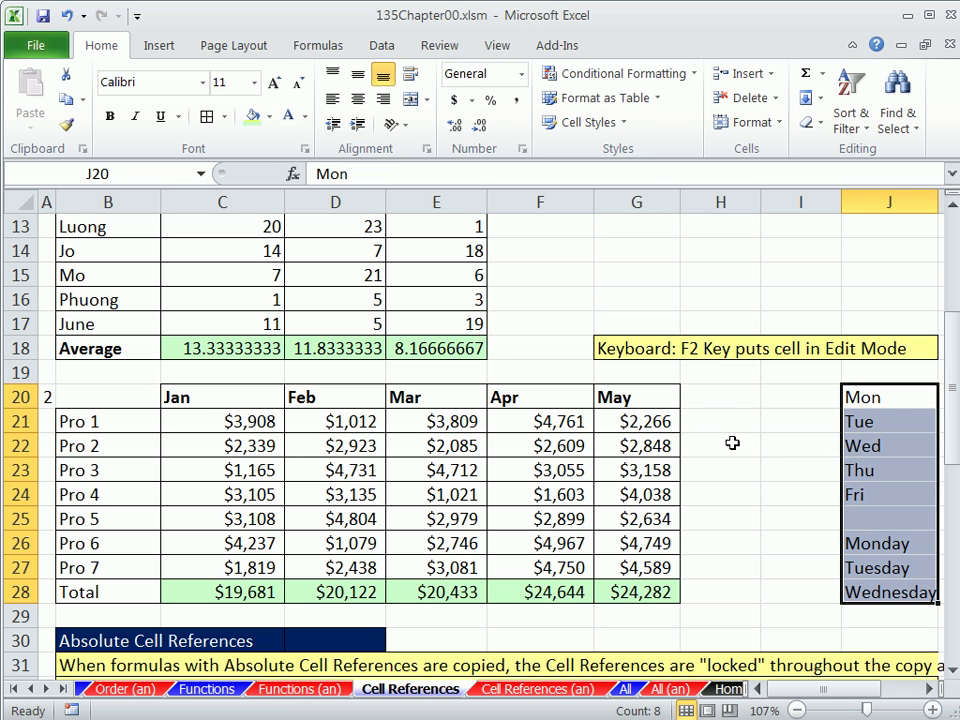
- Add a Total header in H20 and give H21 a light green fill
left_click(699, 402)
type("Total")
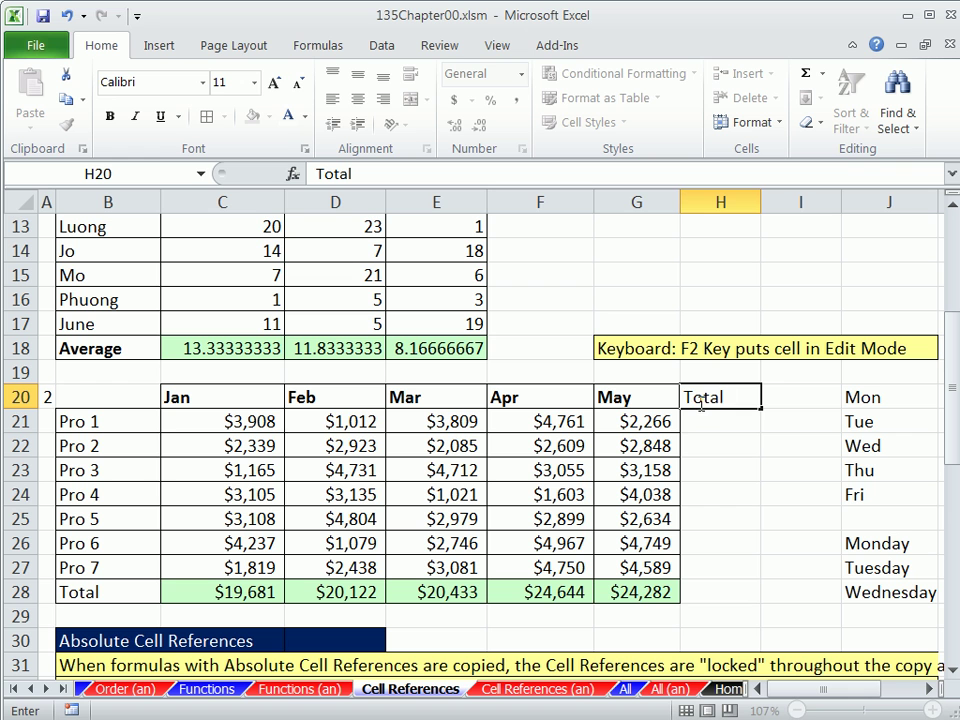
key("ctrl+Return")
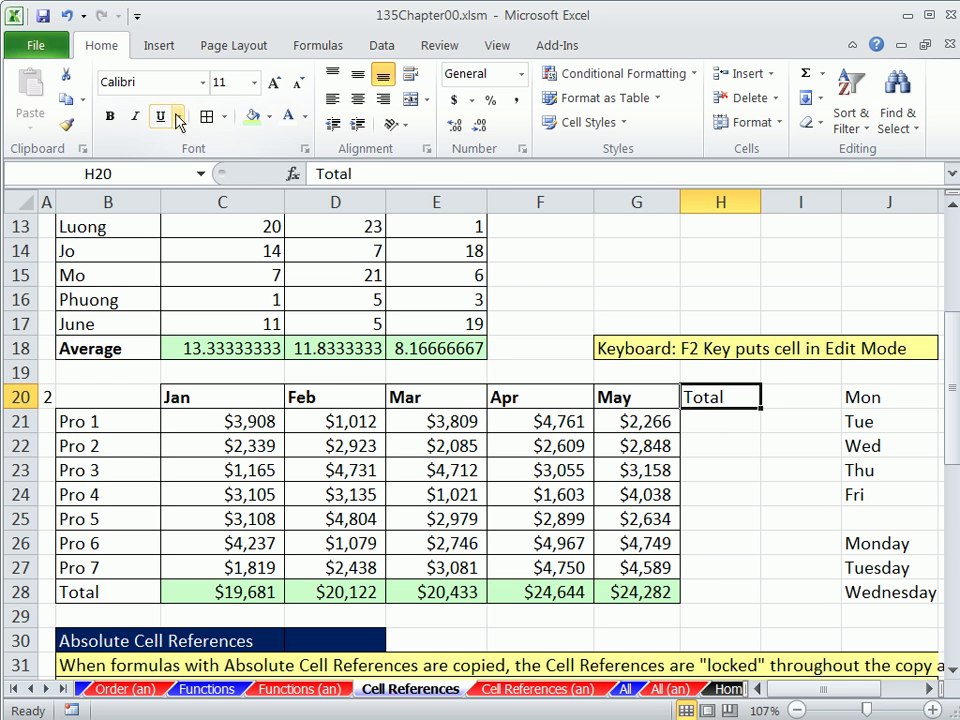
left_click(705, 428)
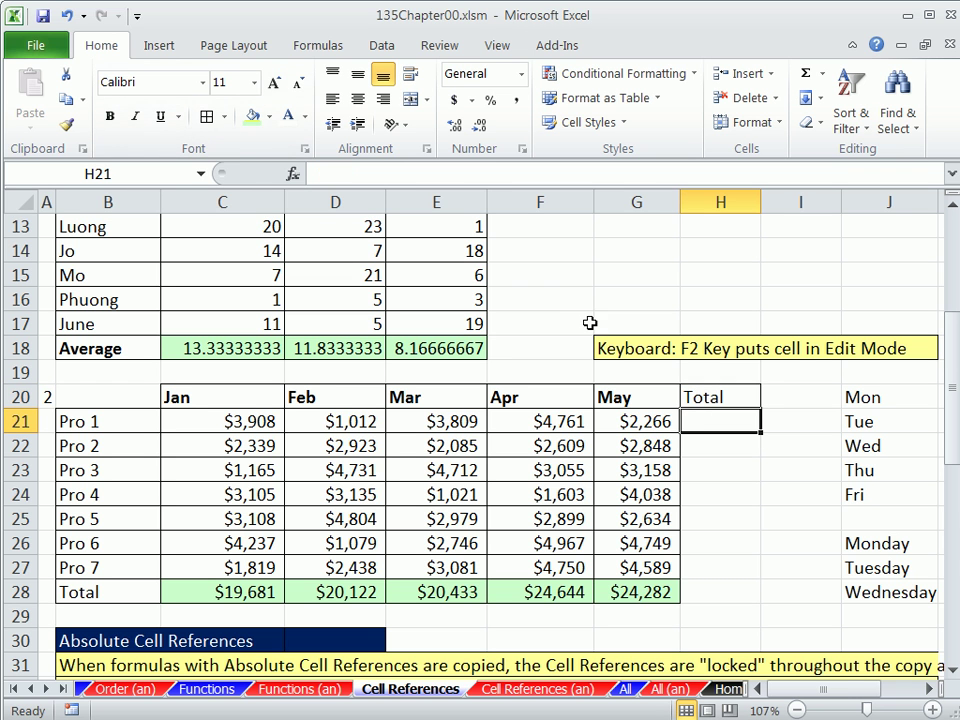
left_click(253, 116)
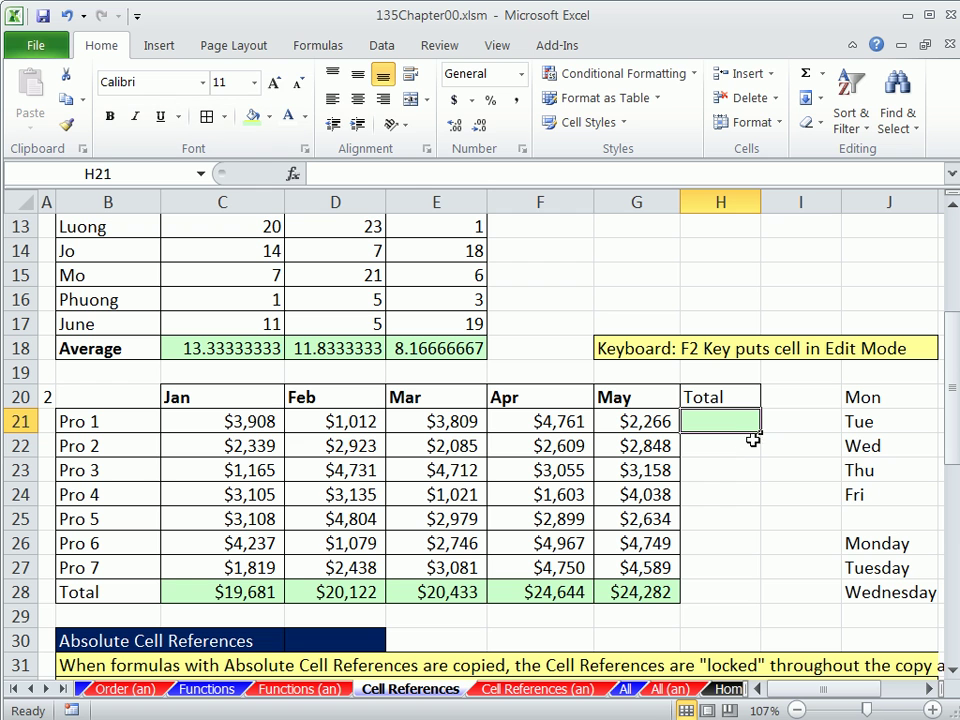
- AutoSum Jan–May in H21, fill it down to H28, and widen column H to show $109,162
key("alt+equal")
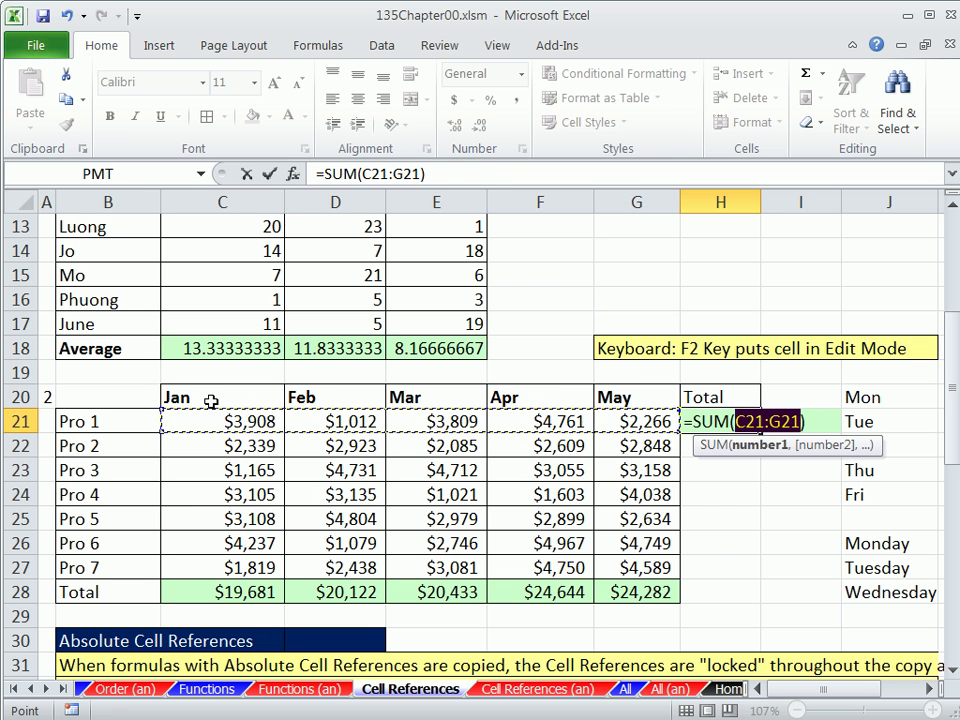
key("ctrl+Return")
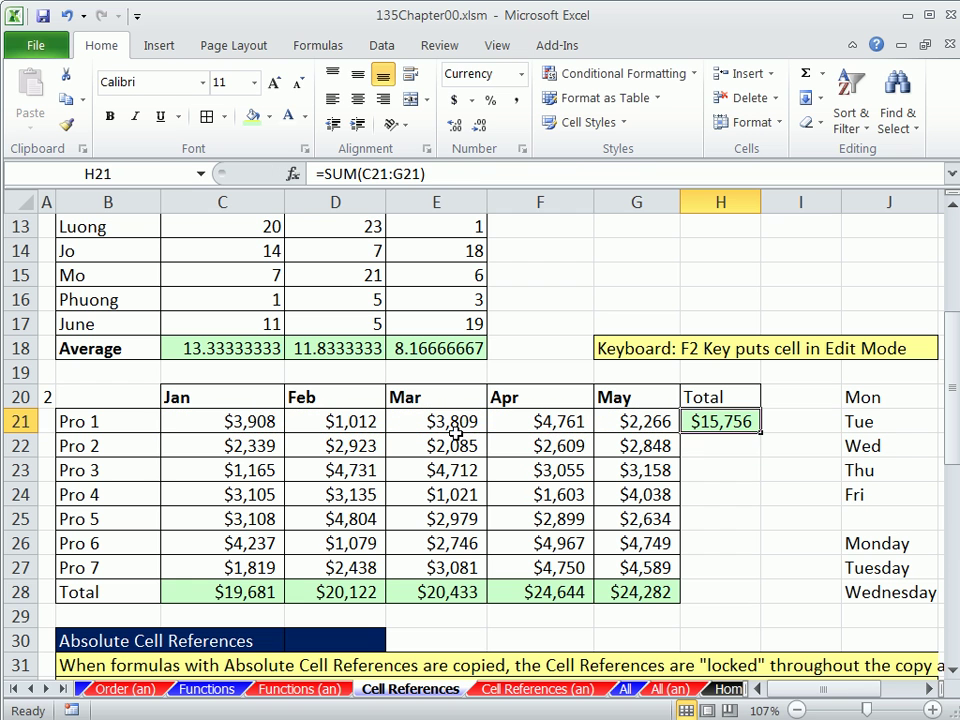
left_click_drag(761, 432, 785, 599)
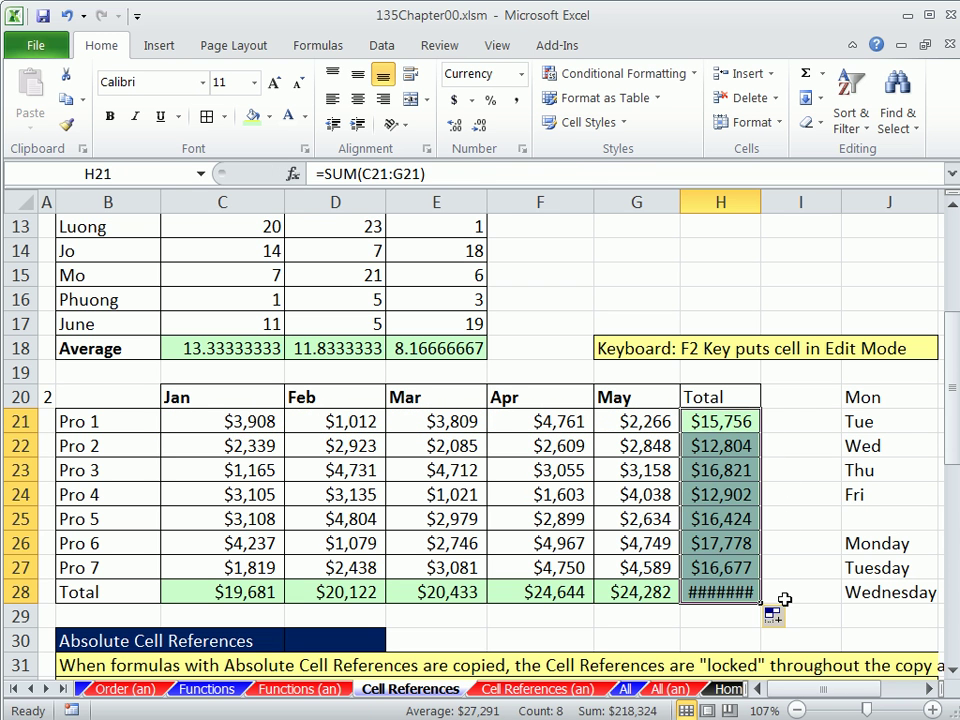
mouse_move(725, 594)
left_click_drag(762, 203, 782, 203)
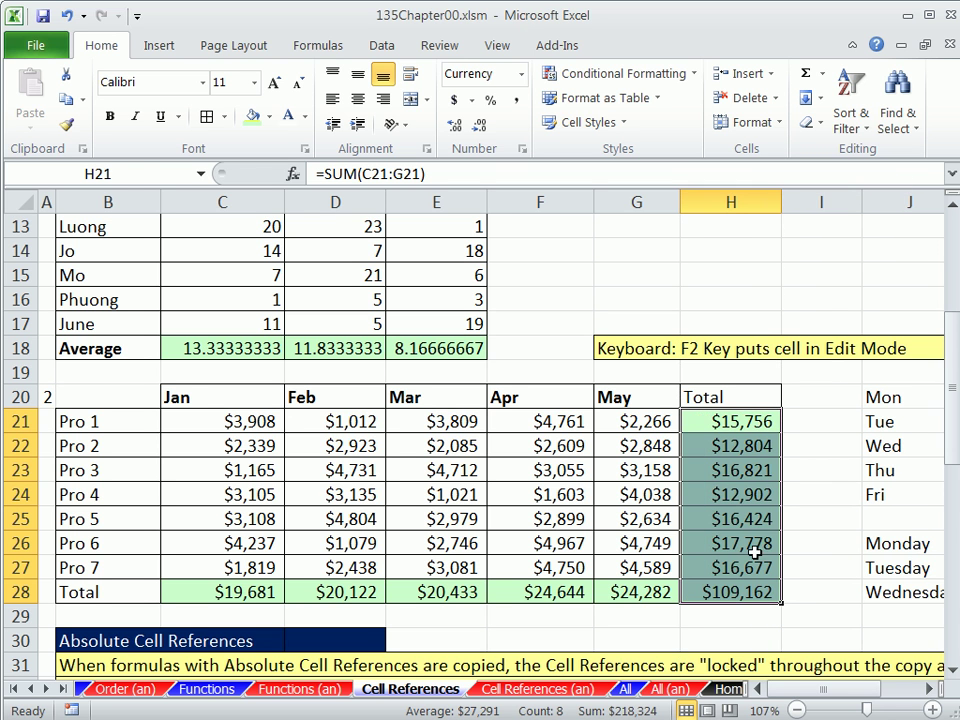
left_click(738, 592)
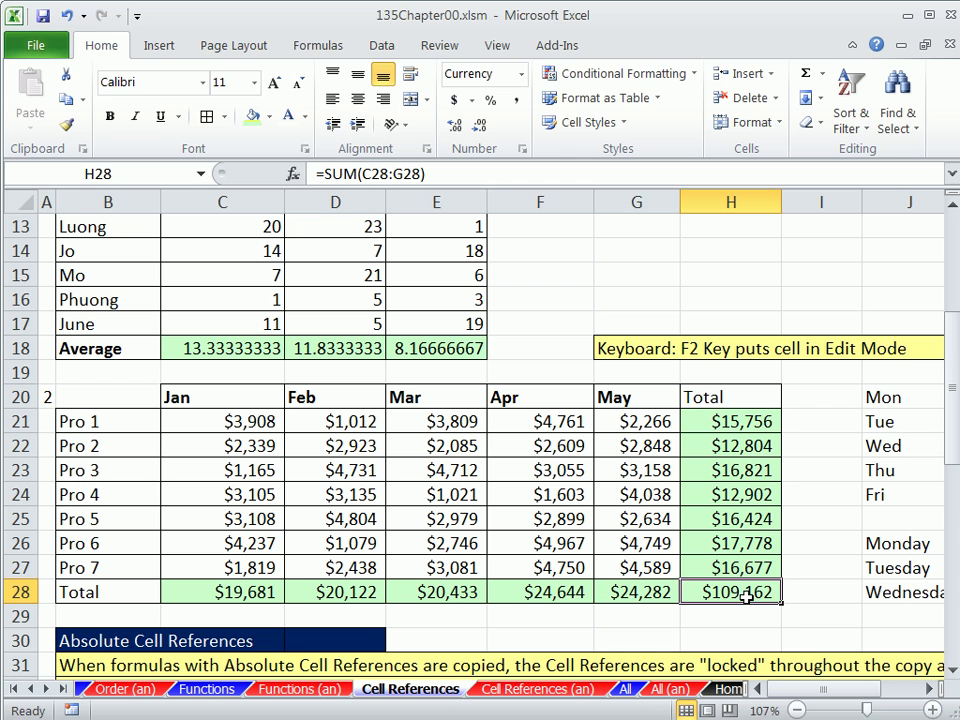
- Review the grand total formula, undo the earlier widening, and widen column H again
key("F2")
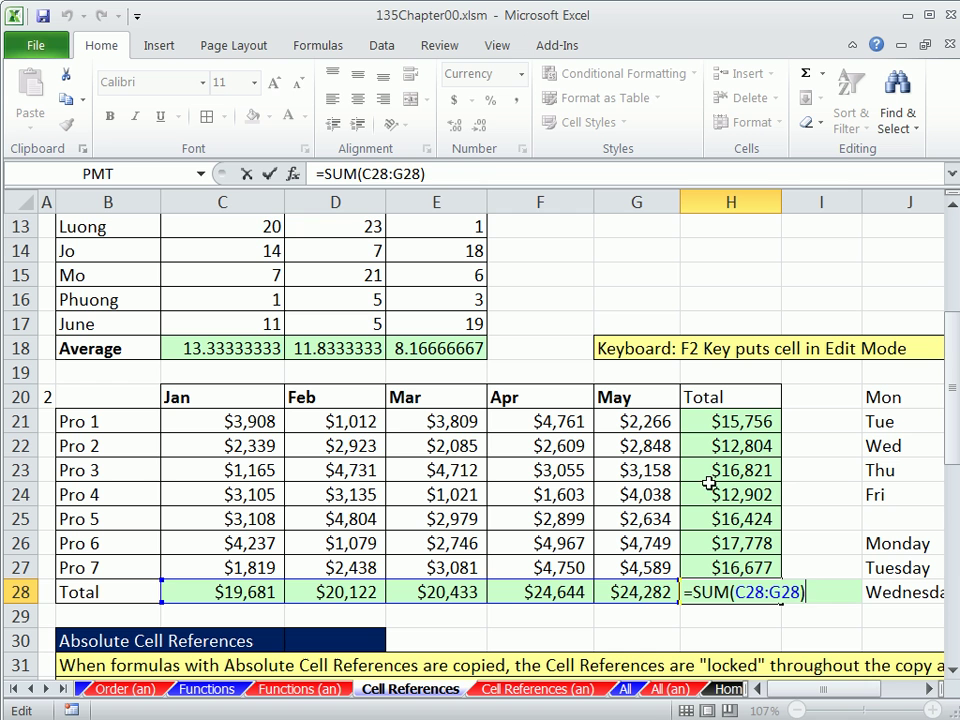
key("ctrl+Return")
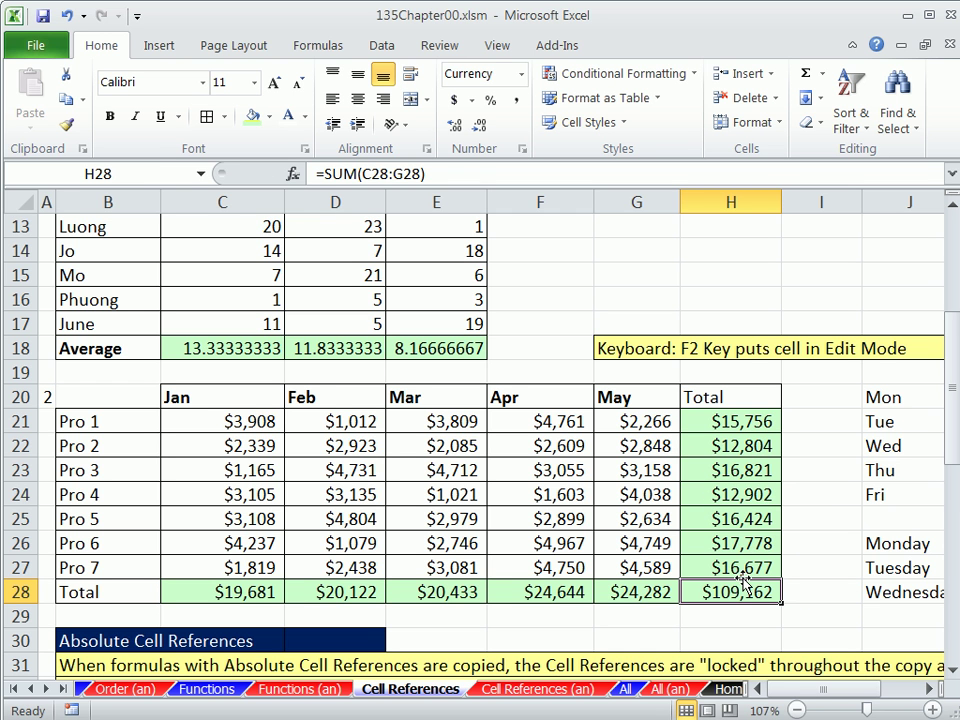
key("ctrl+z")
key("ctrl+z")
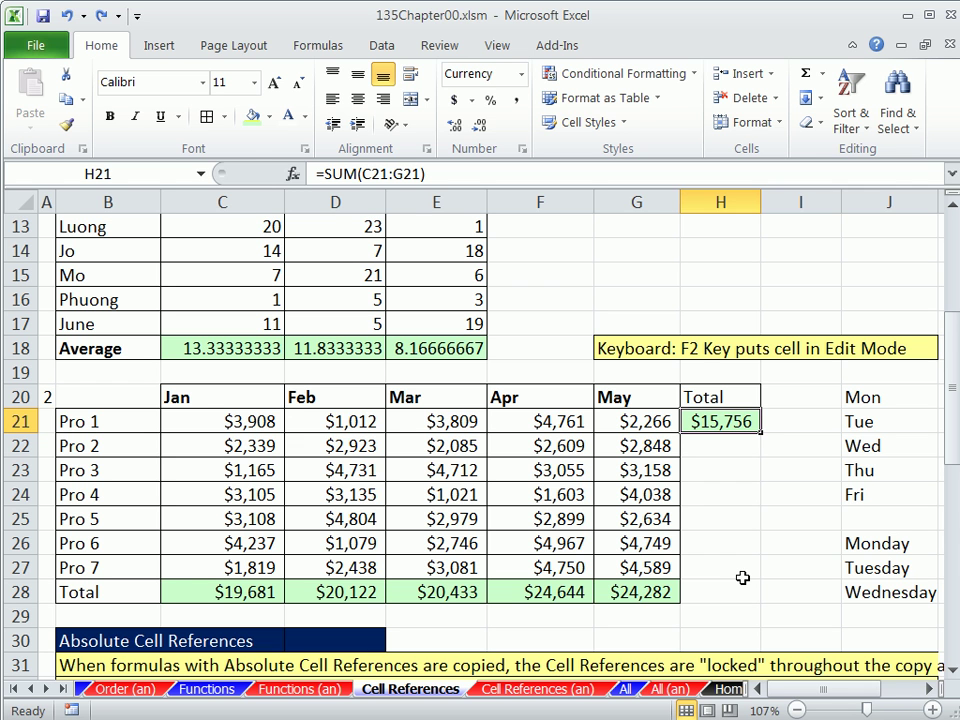
left_click_drag(761, 202, 789, 203)
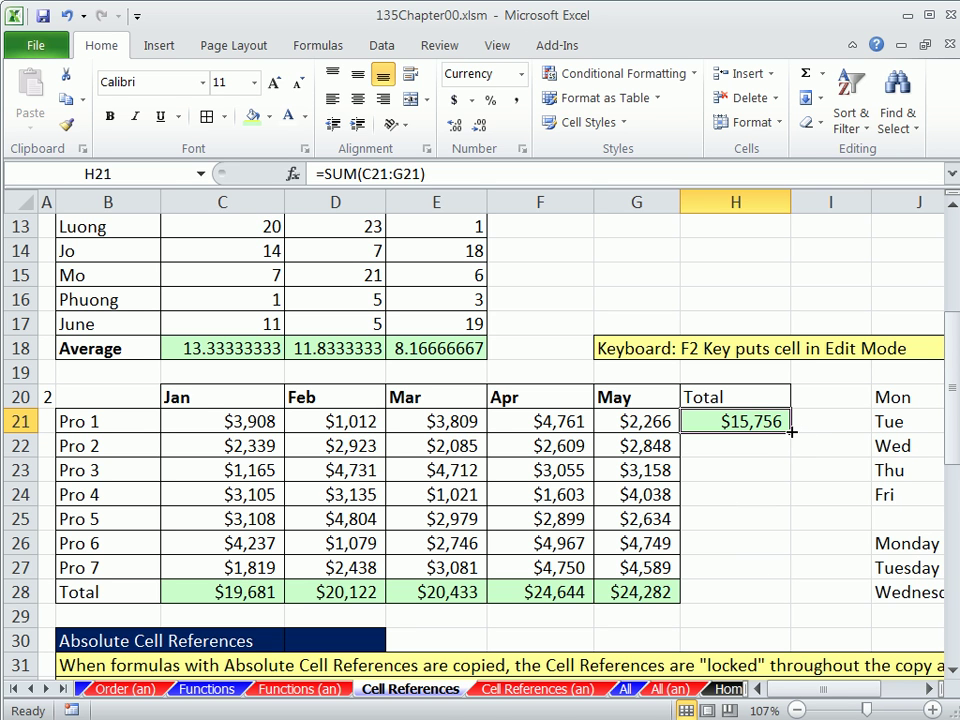
- Refill the row sums through Pro 7 and extend them to H28, giving =SUM(C28:G28) for $109,162
double_click(791, 431)
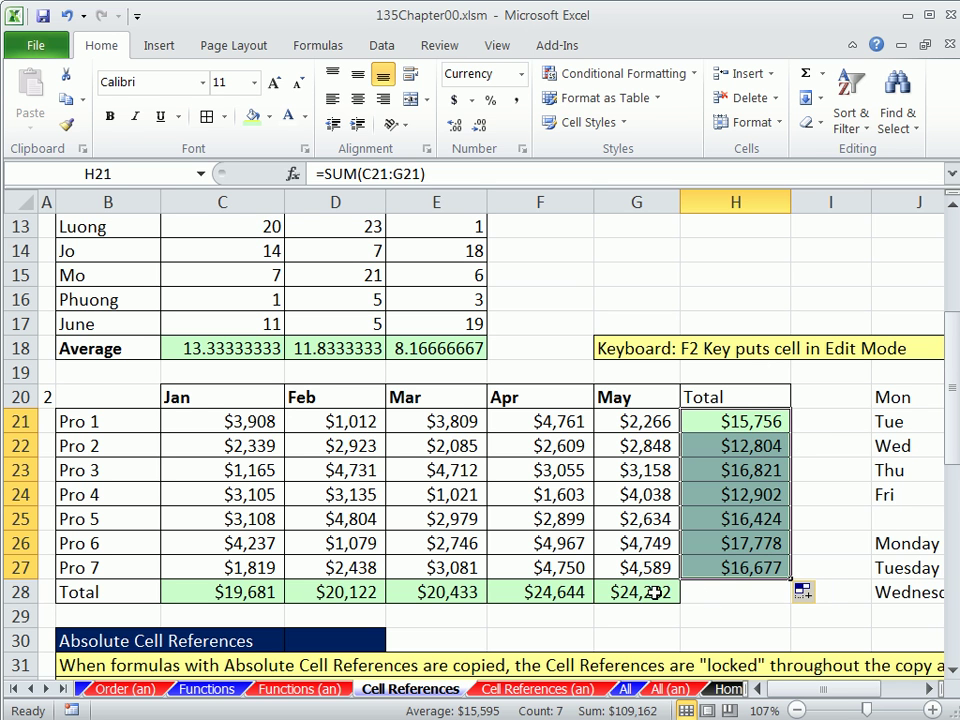
left_click(762, 568)
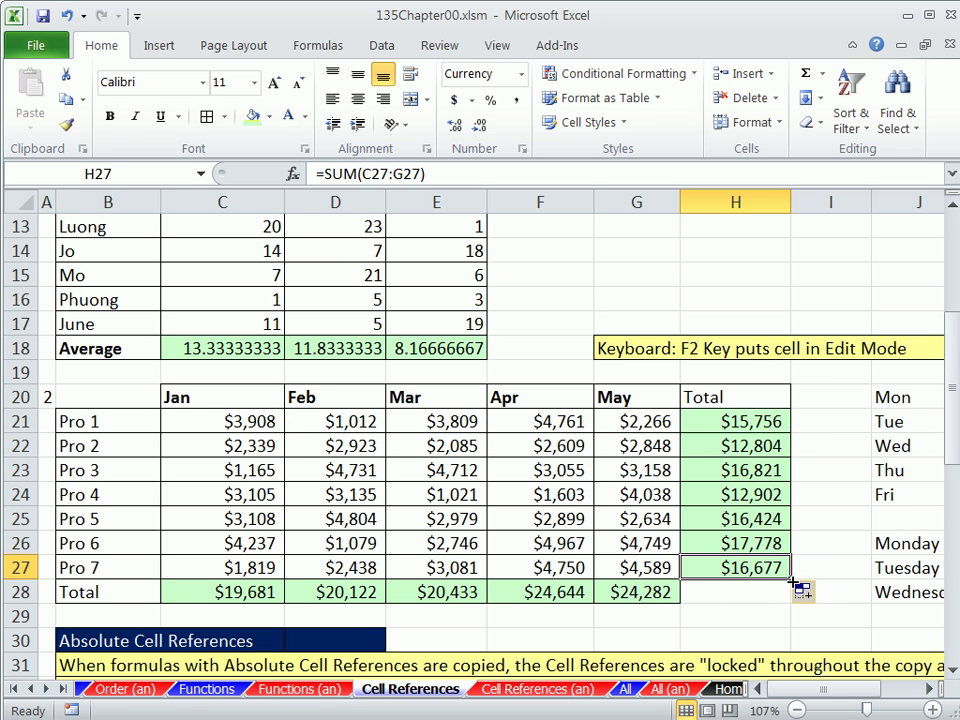
left_click_drag(791, 579, 786, 608)
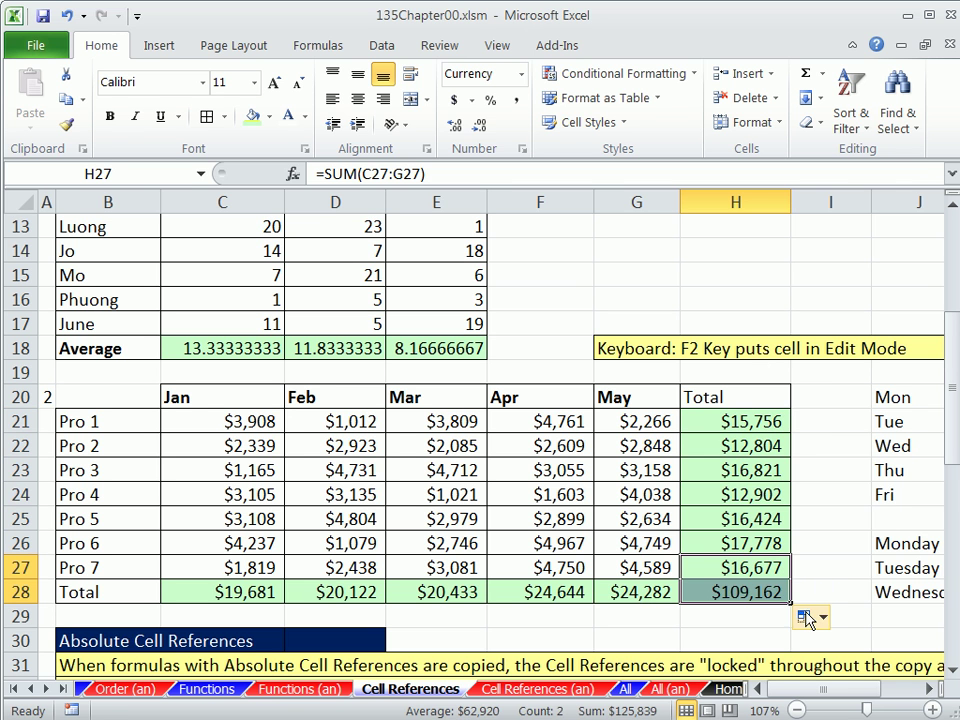
double_click(752, 592)
key("Escape")
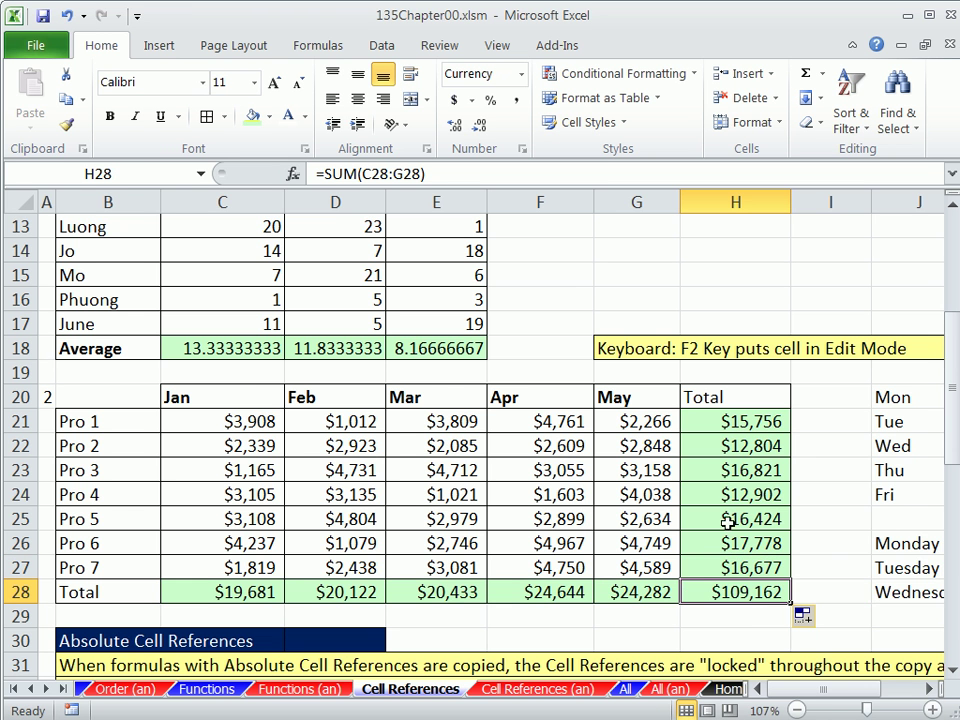
- Enter the first two deductions in D35:D36 as gross pay times the 12.50% rate in G35
scroll(483, 481, "down", 5)
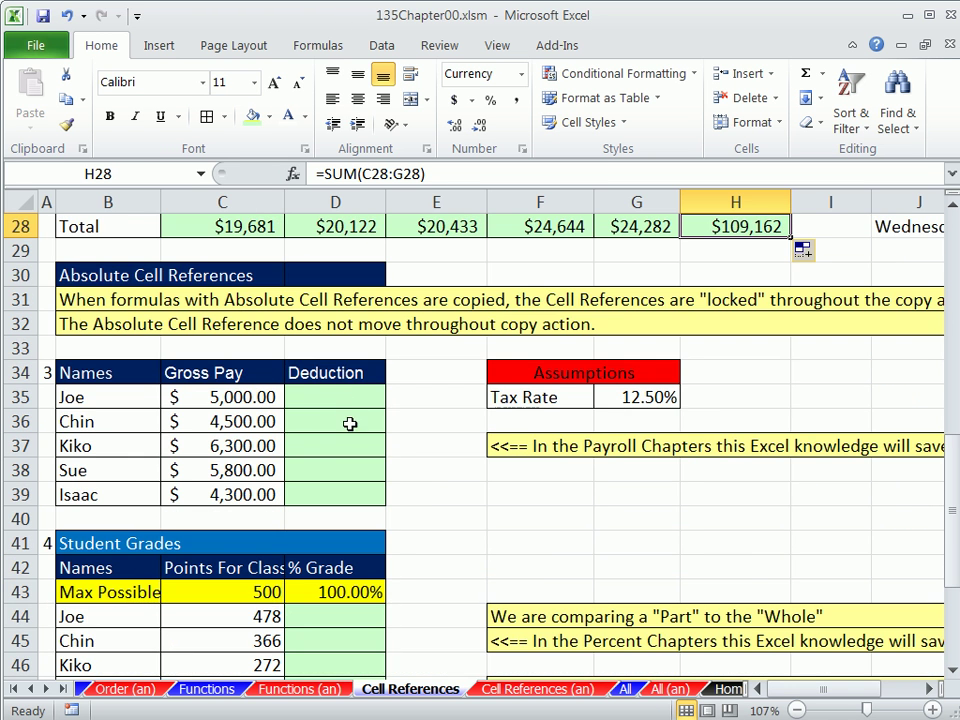
left_click(335, 396)
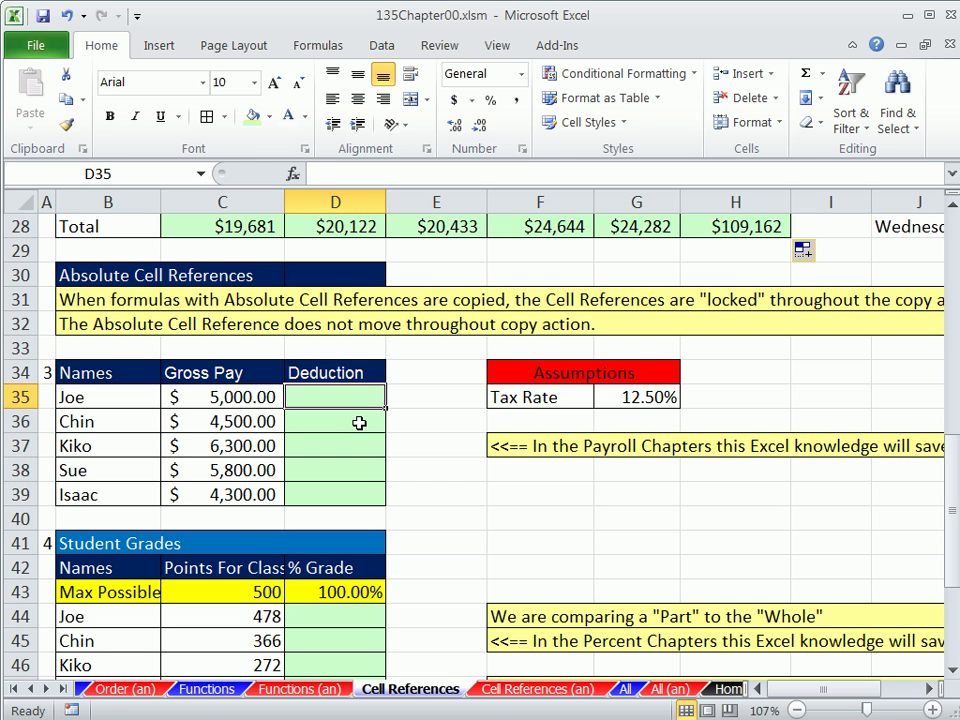
type("=")
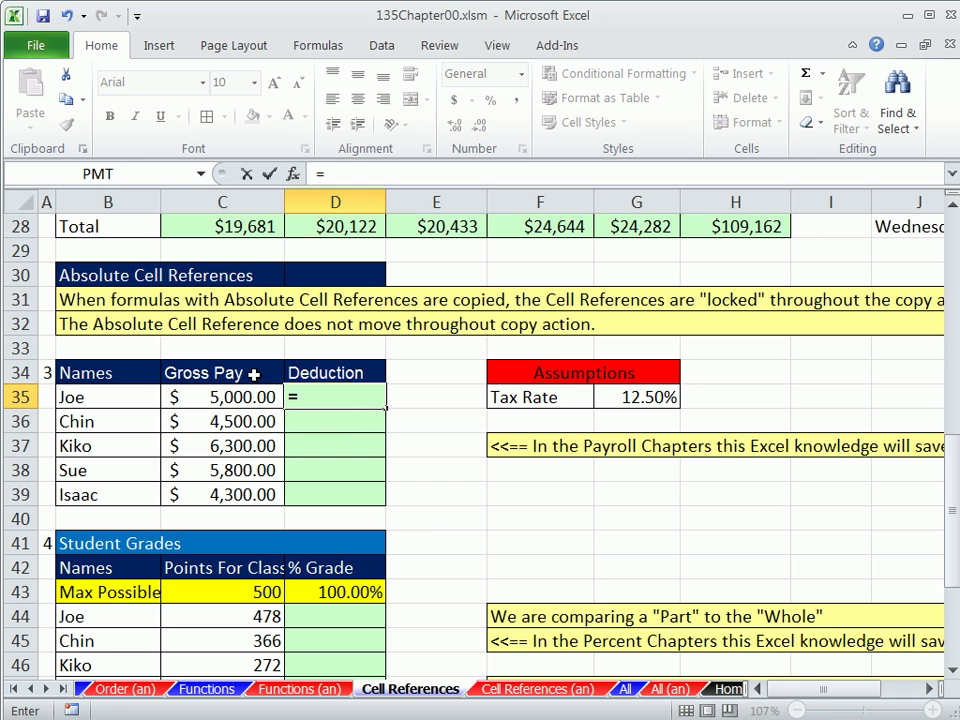
left_click(225, 396)
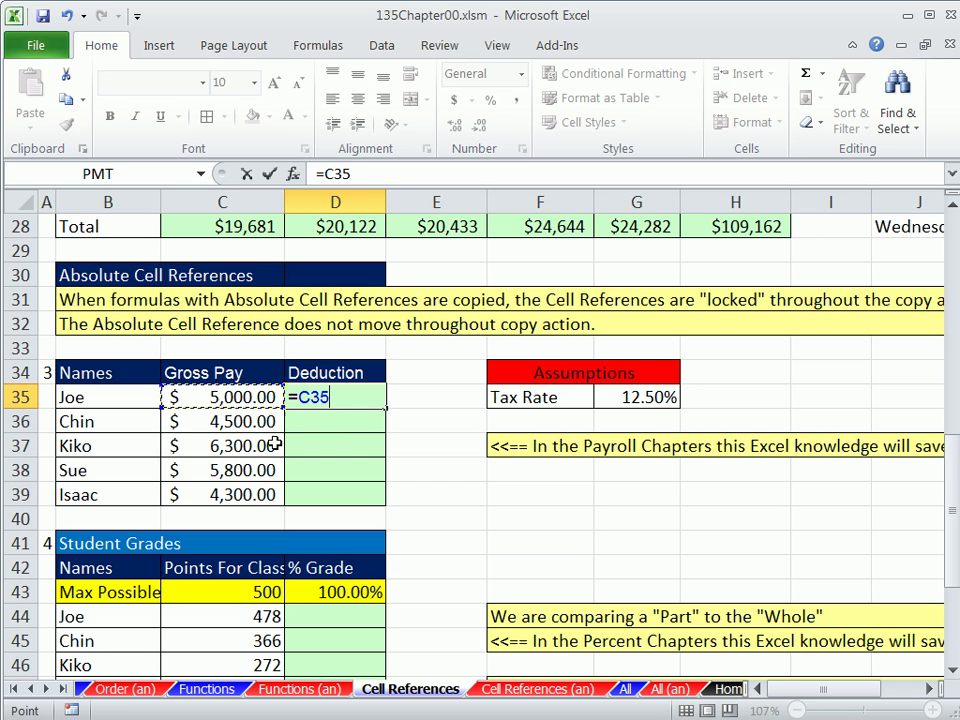
type("*")
left_click(626, 390)
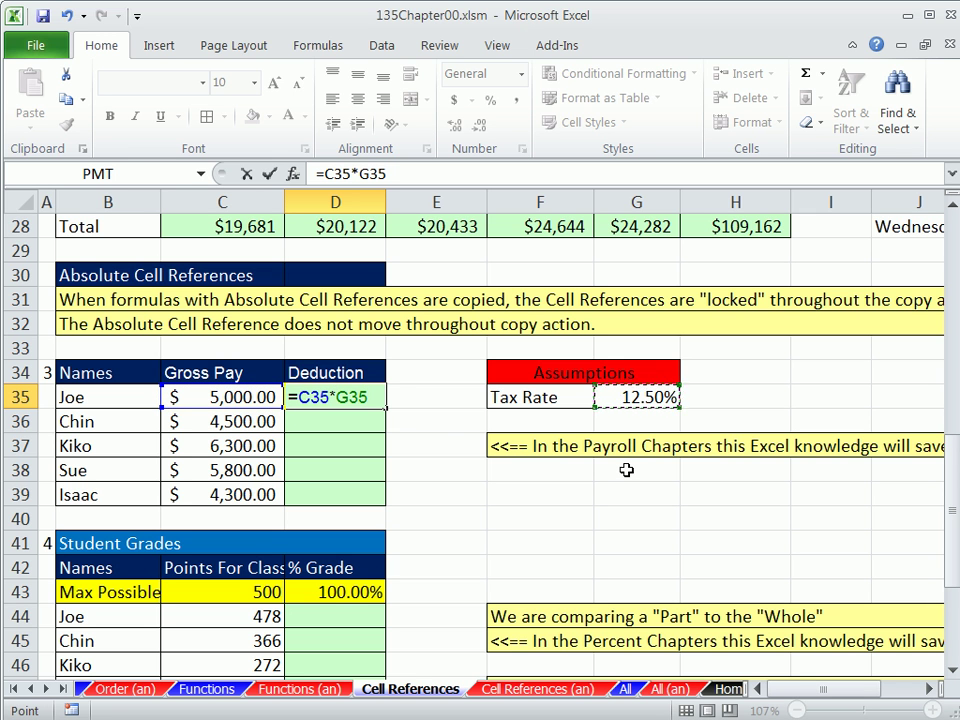
key("Return")
type("=")
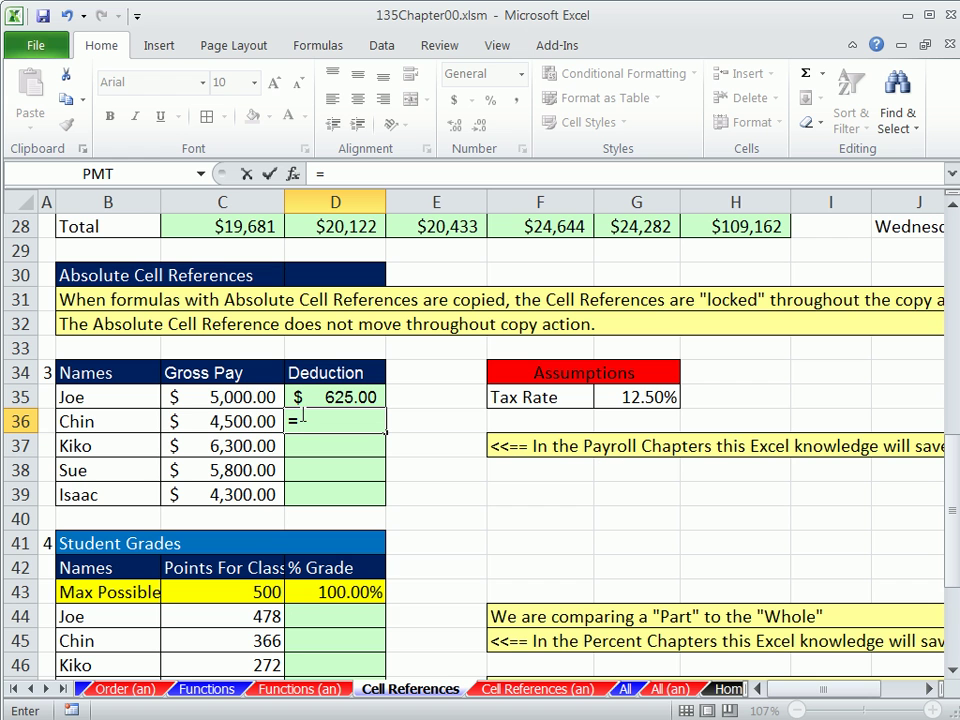
left_click(256, 425)
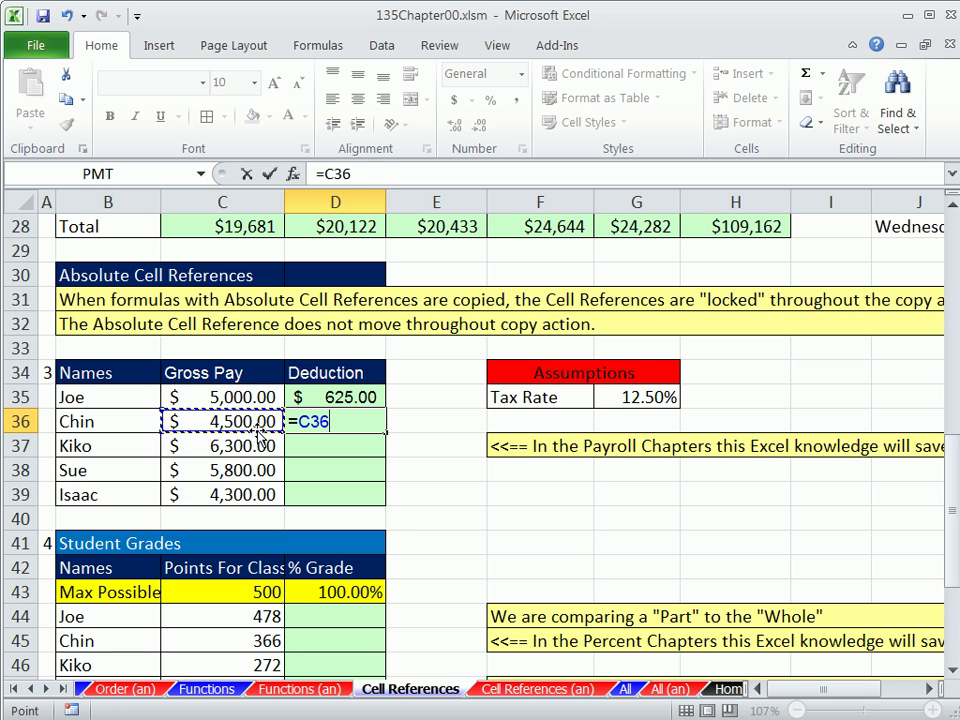
type("*")
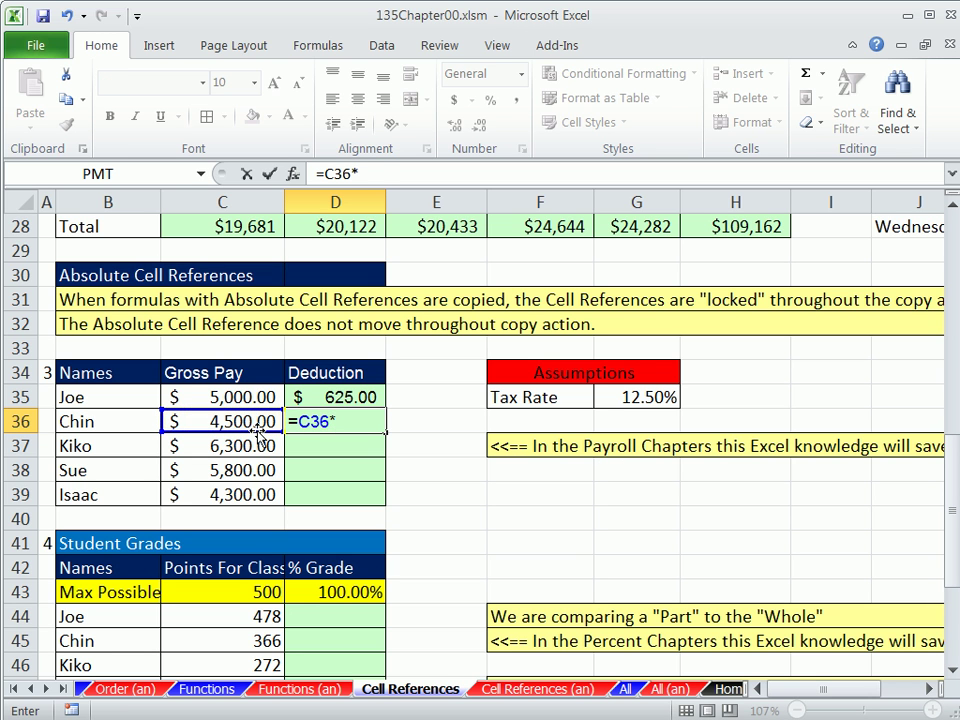
left_click(640, 397)
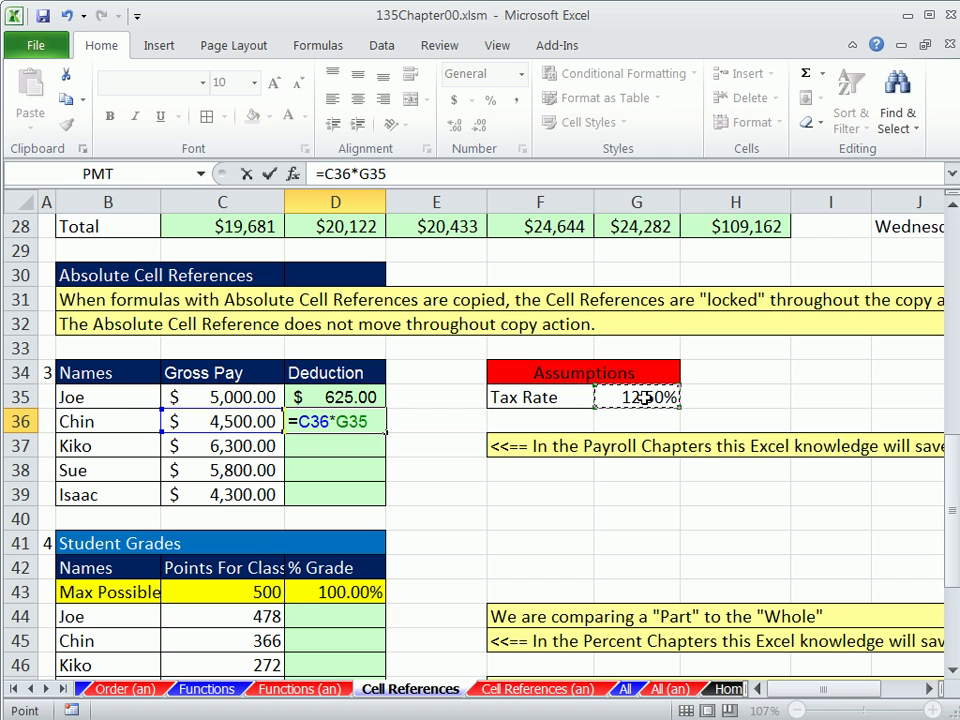
key("Return")
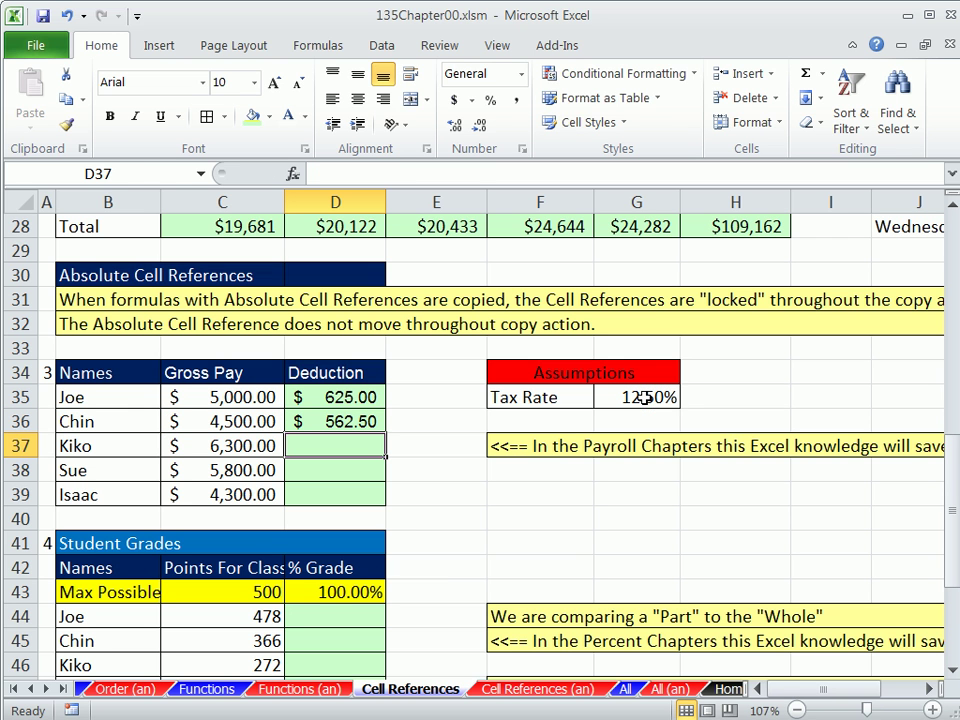
- Enter the remaining three deductions in D37:D39 as gross pay times G35
type("=")
left_click(280, 449)
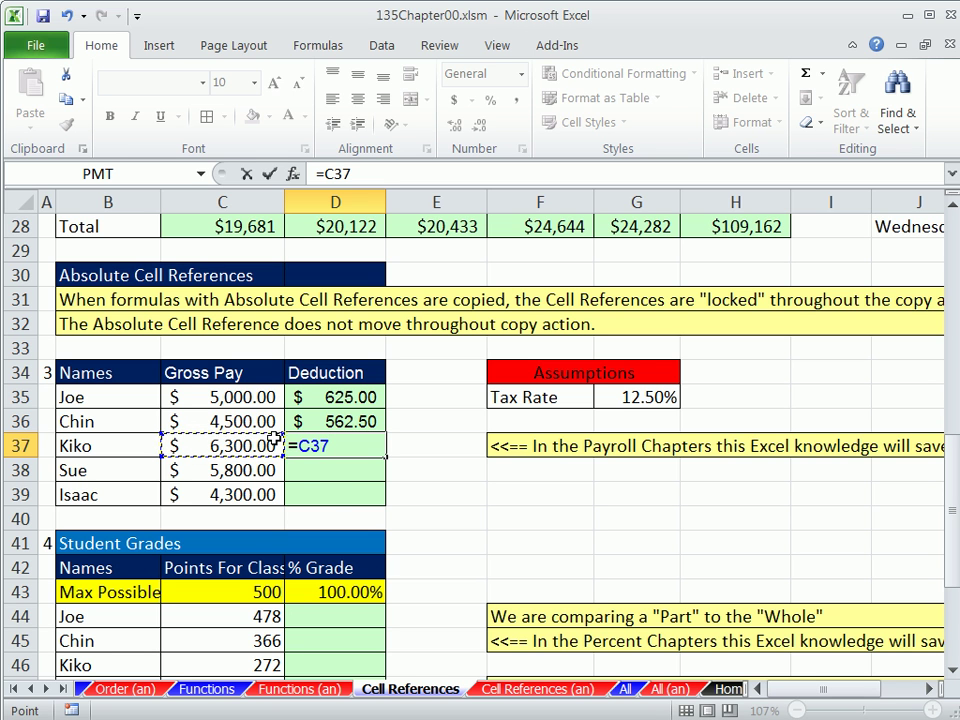
type("*")
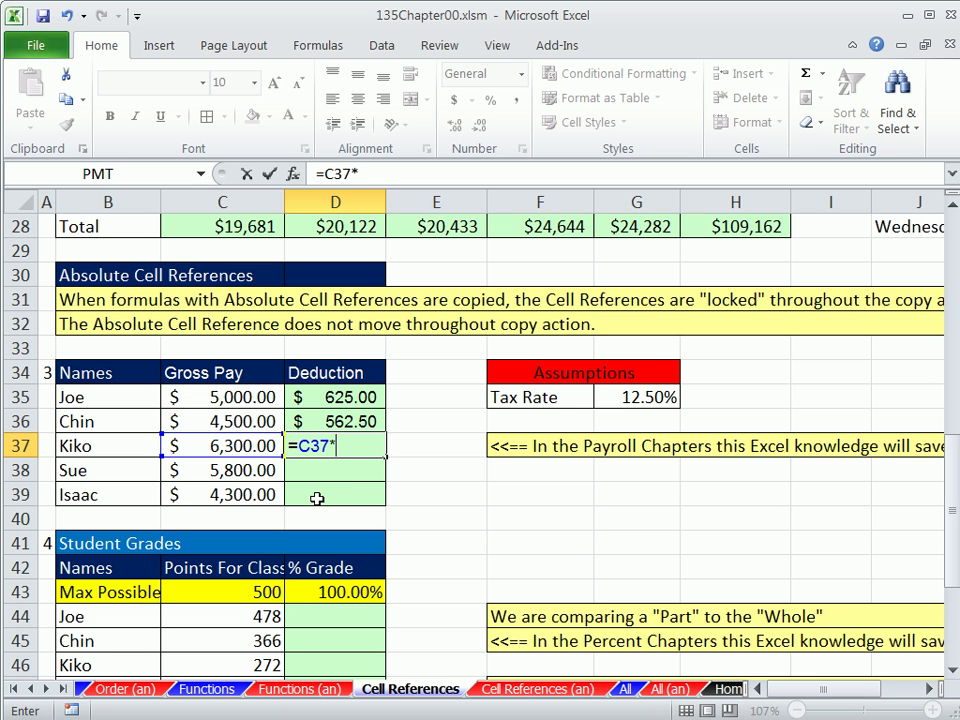
left_click(620, 396)
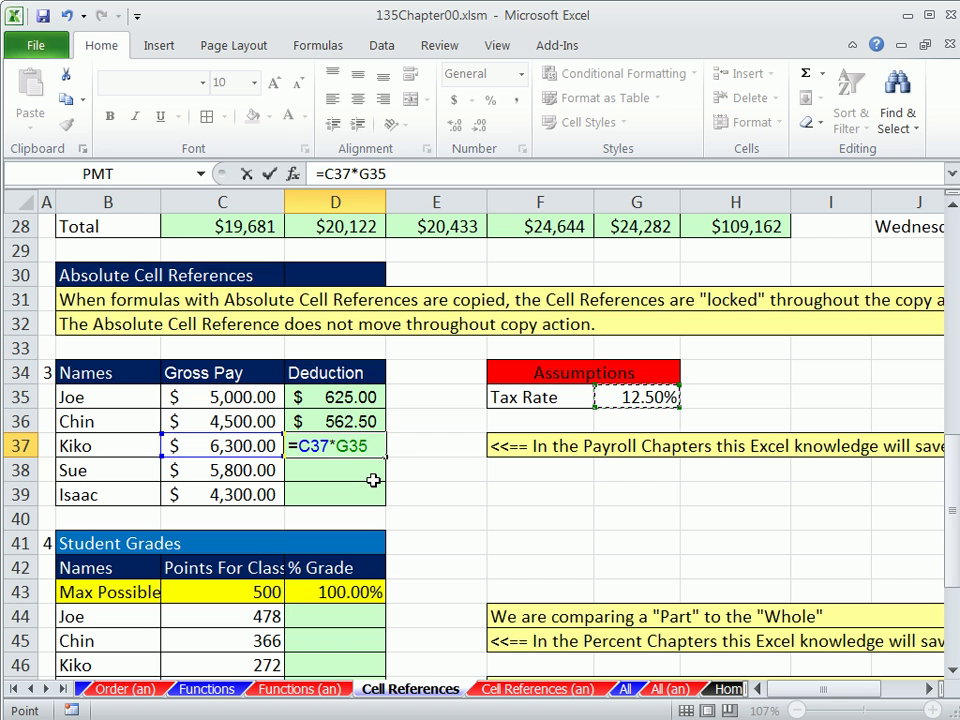
key("Return")
type("=")
key("Left")
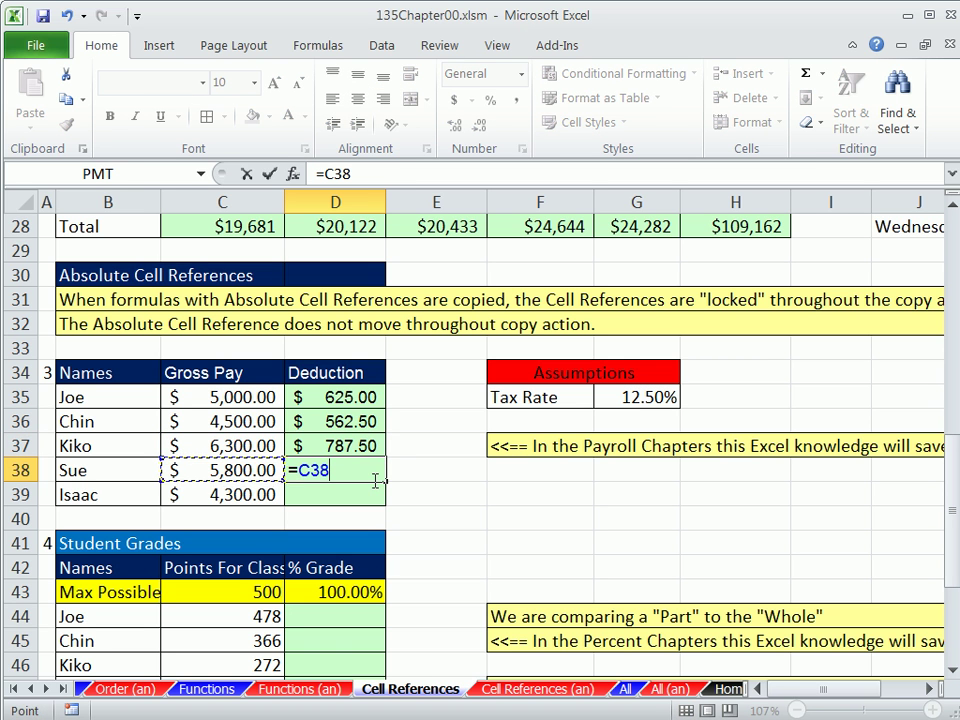
type("*")
left_click(637, 396)
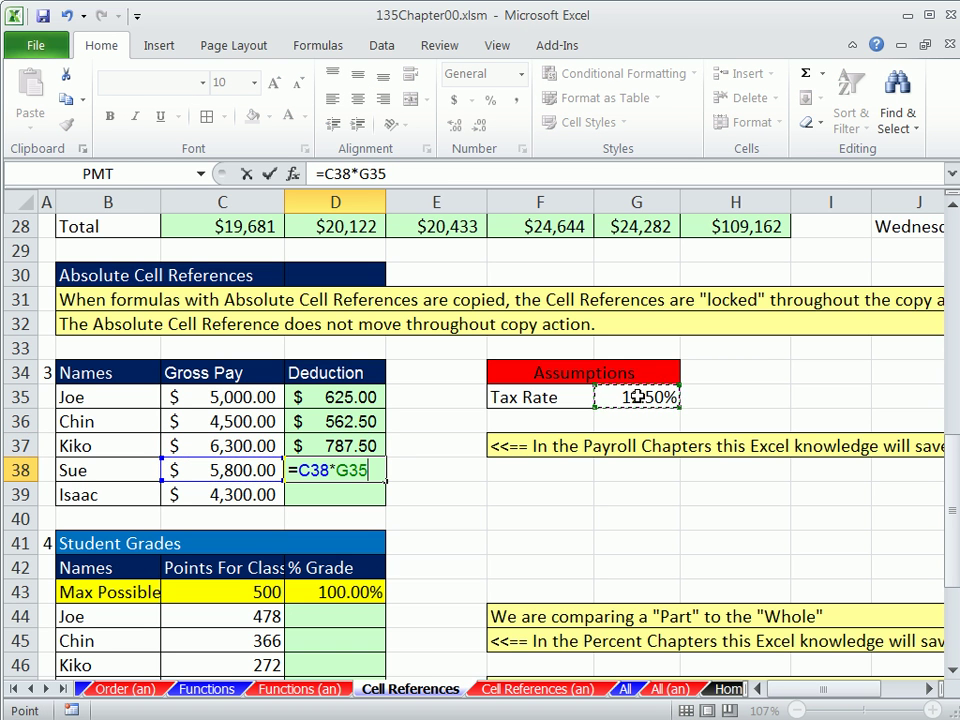
key("Return")
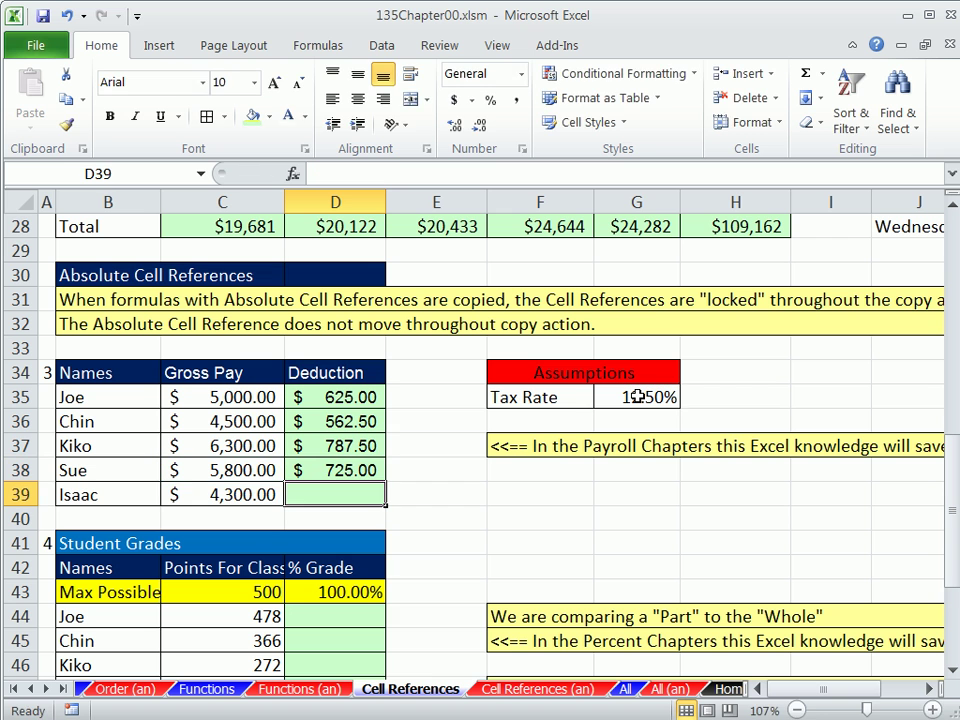
type("=")
key("Left")
type("*")
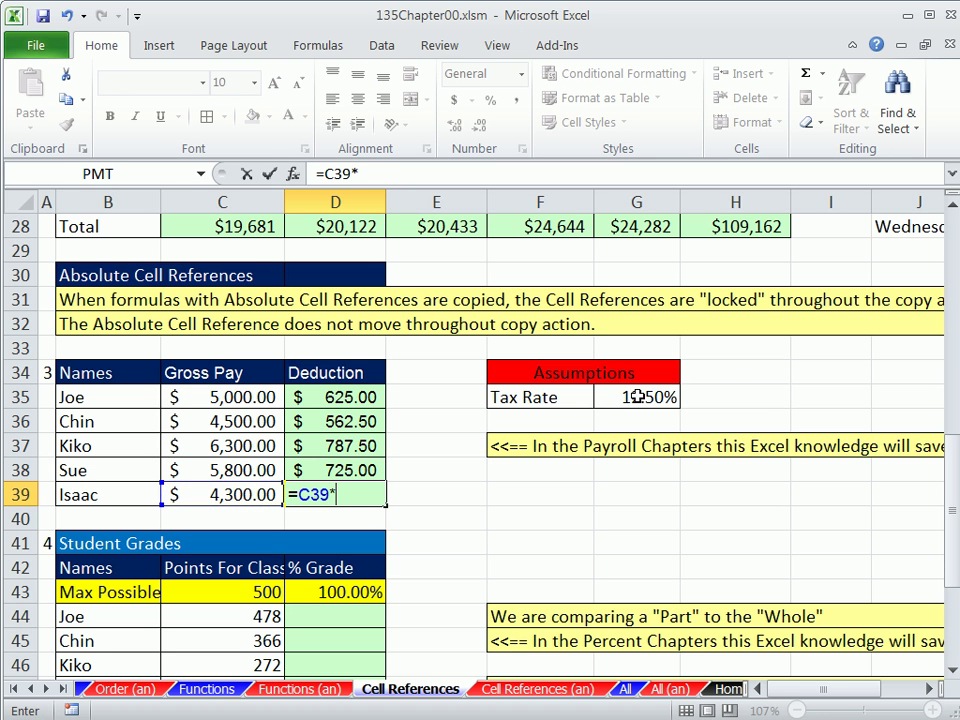
left_click(659, 397)
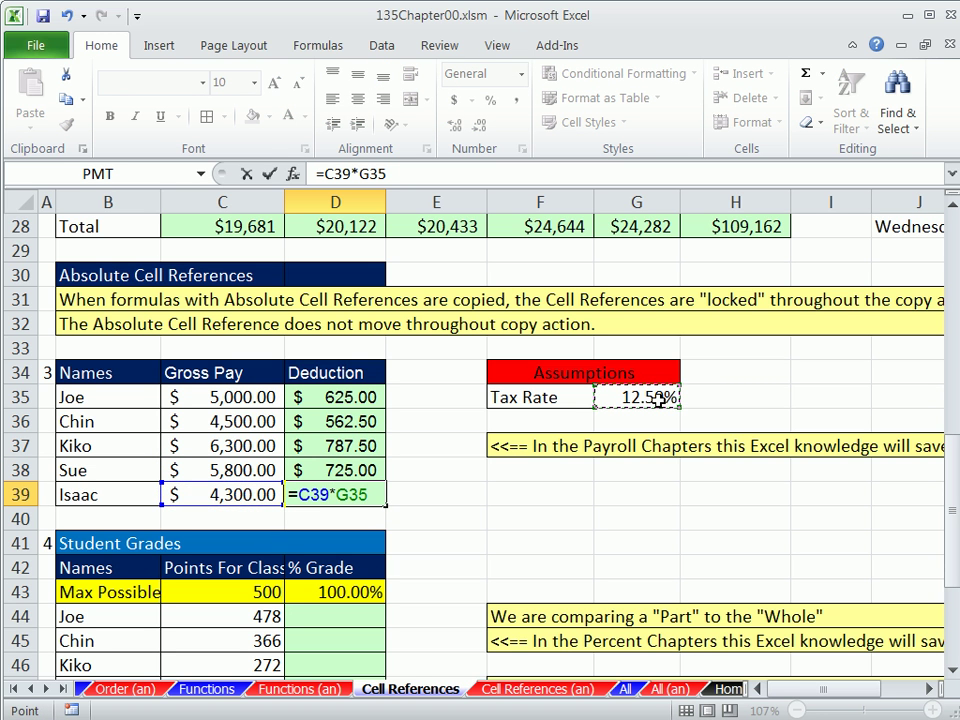
key("Return")
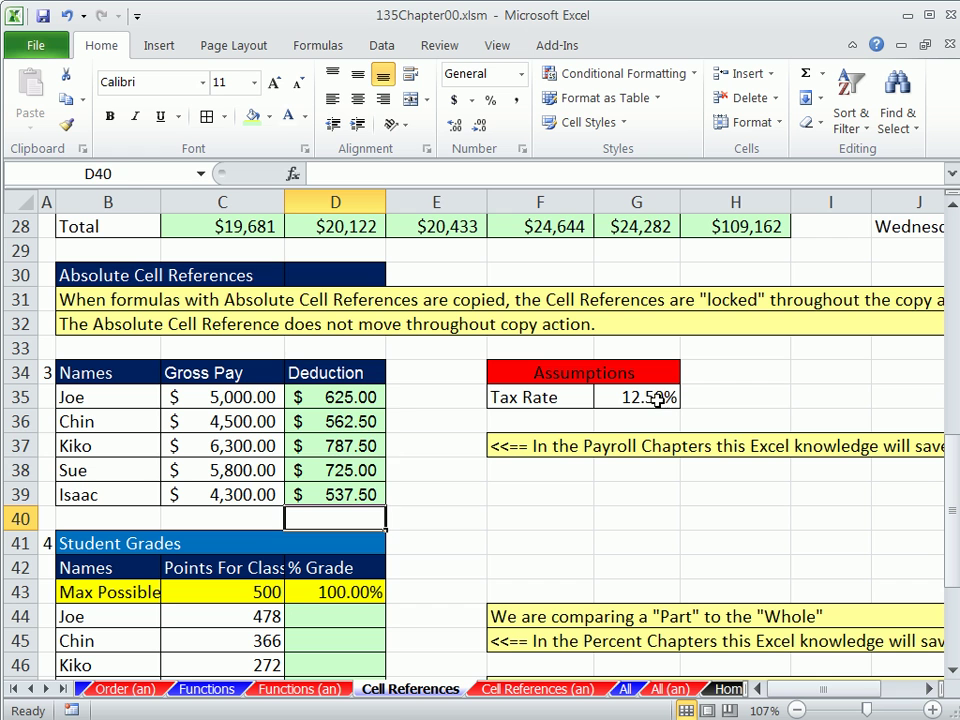
- Clear the deductions in D36:D39 and review the D35 formula without changes
left_click_drag(345, 421, 352, 493)
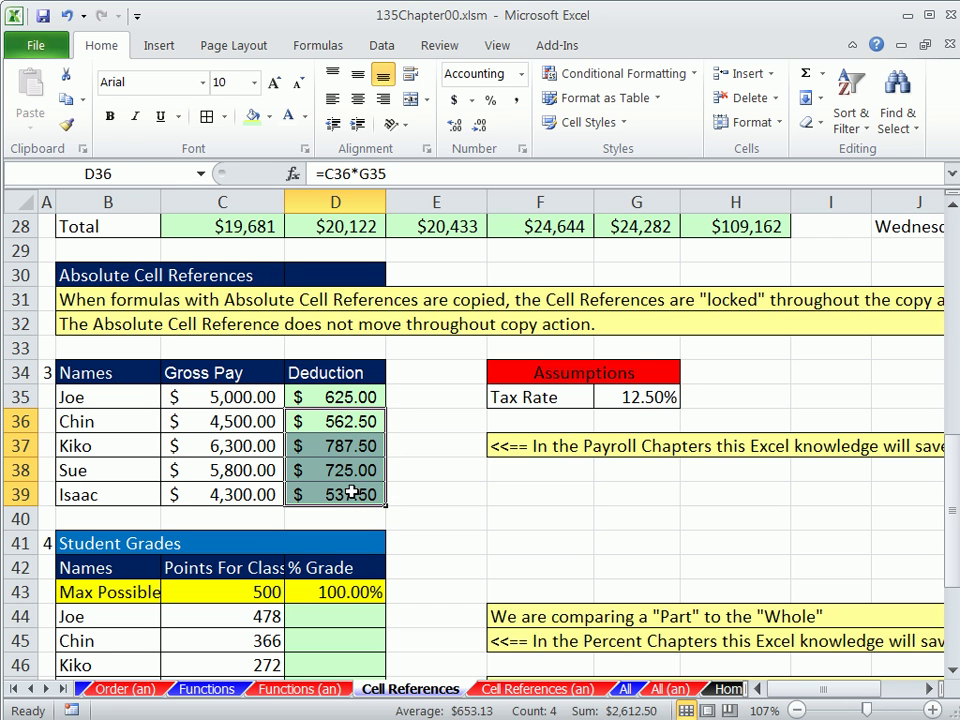
key("Delete")
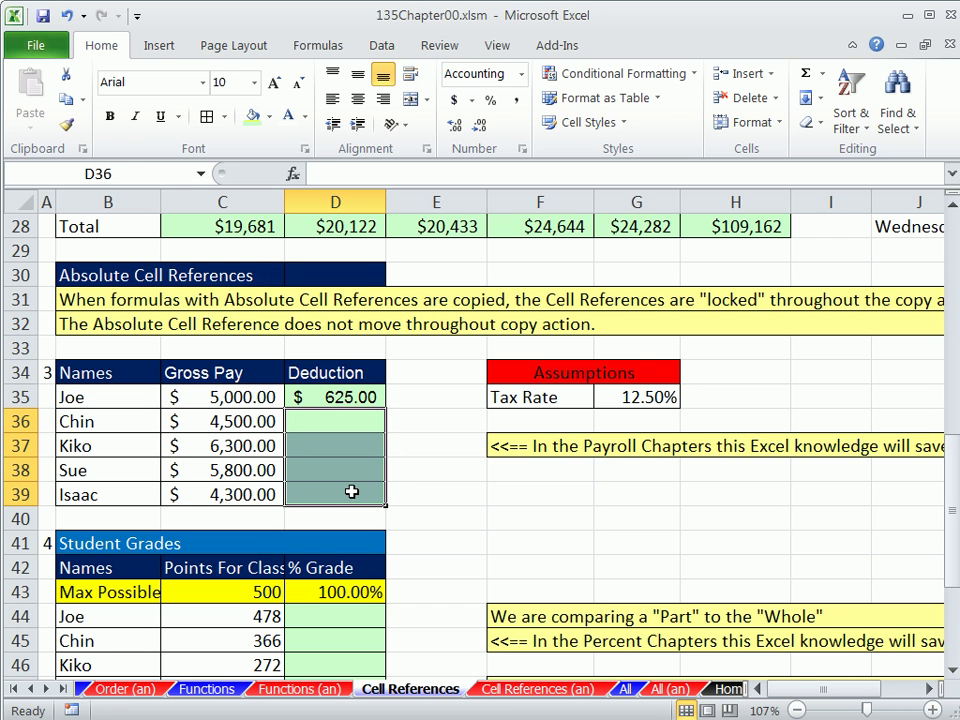
double_click(349, 394)
key("ctrl+Return")
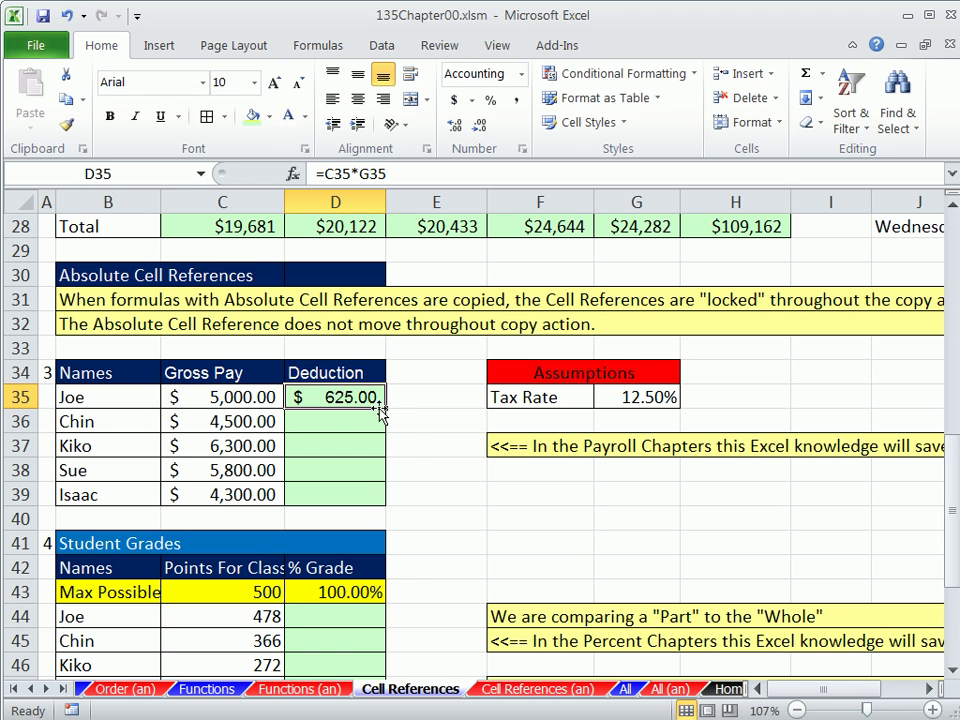
key("F2")
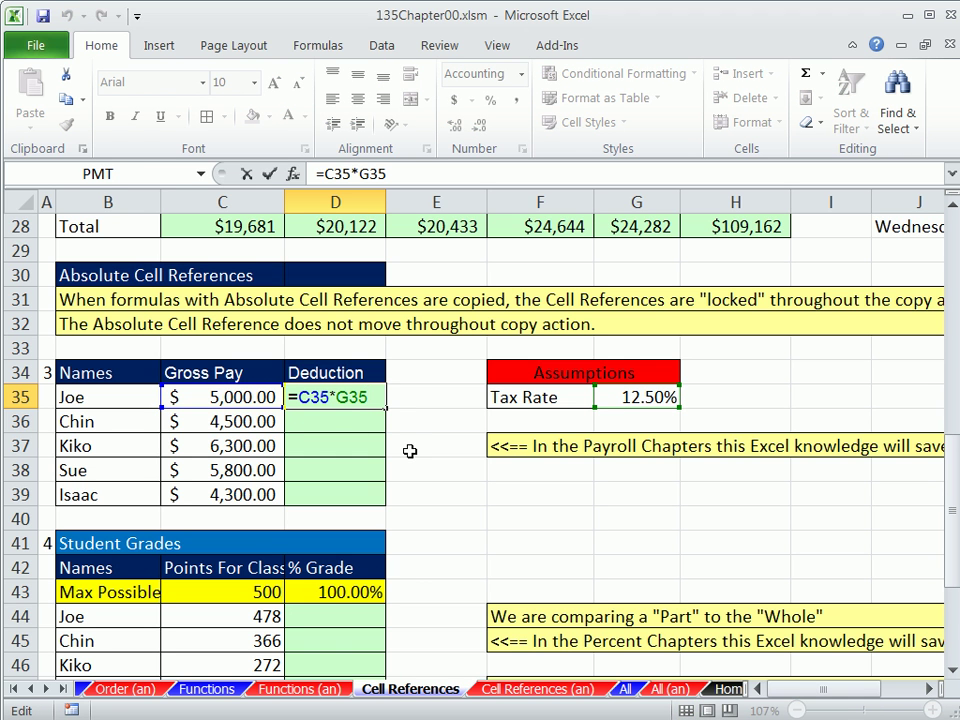
key("ctrl+Return")
- Fill the D35 deduction formula down to D39 and compare D39's cell references with D35's
double_click(385, 408)
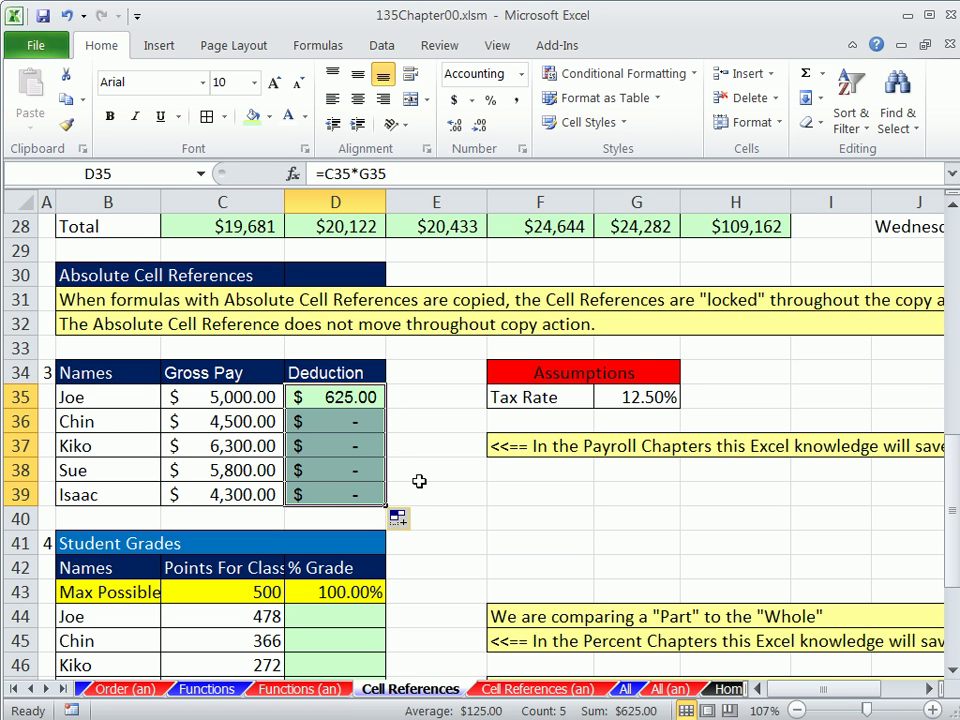
left_click(326, 494)
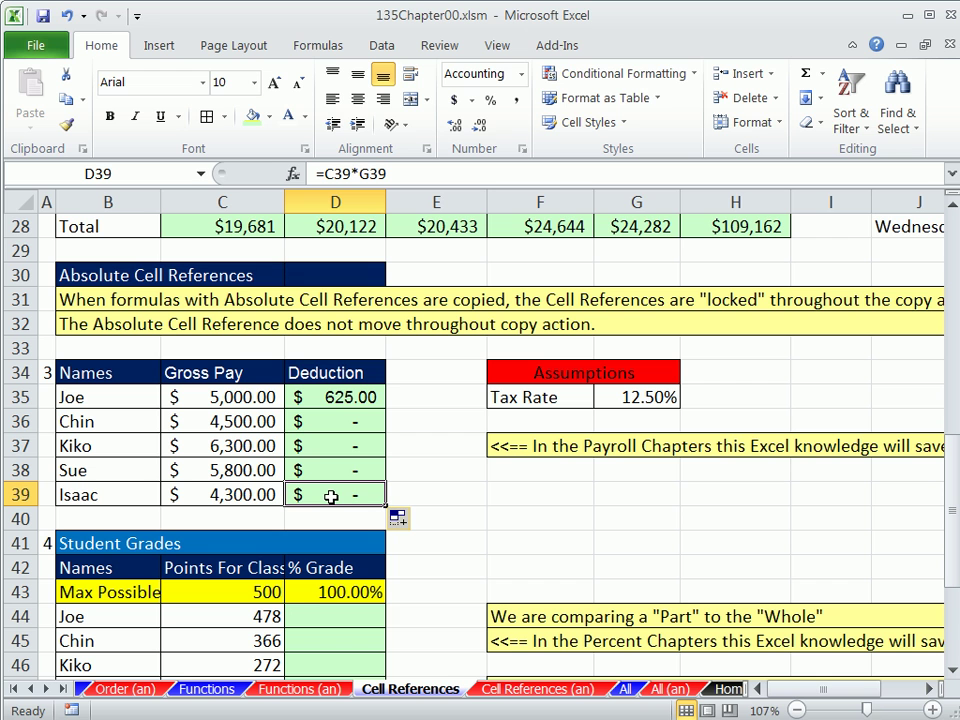
double_click(331, 496)
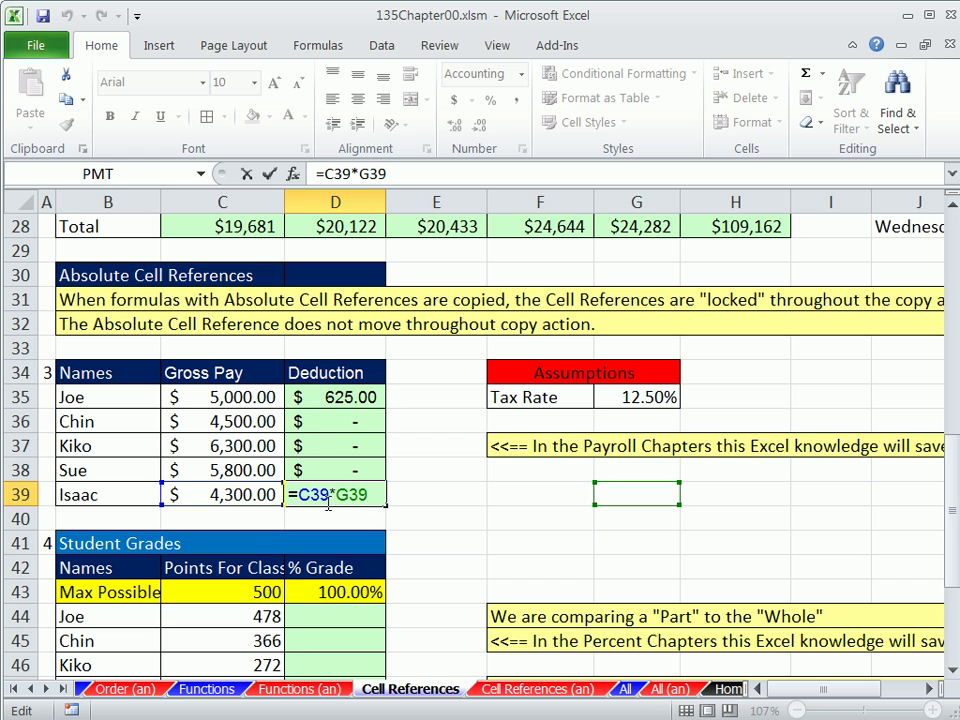
double_click(339, 397)
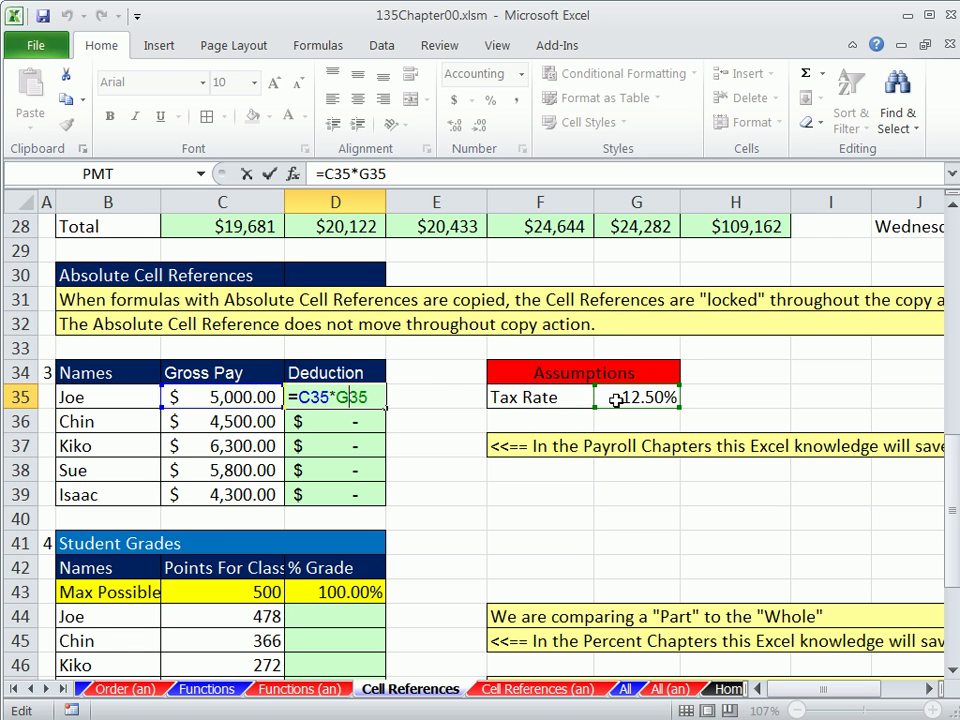
key("Return")
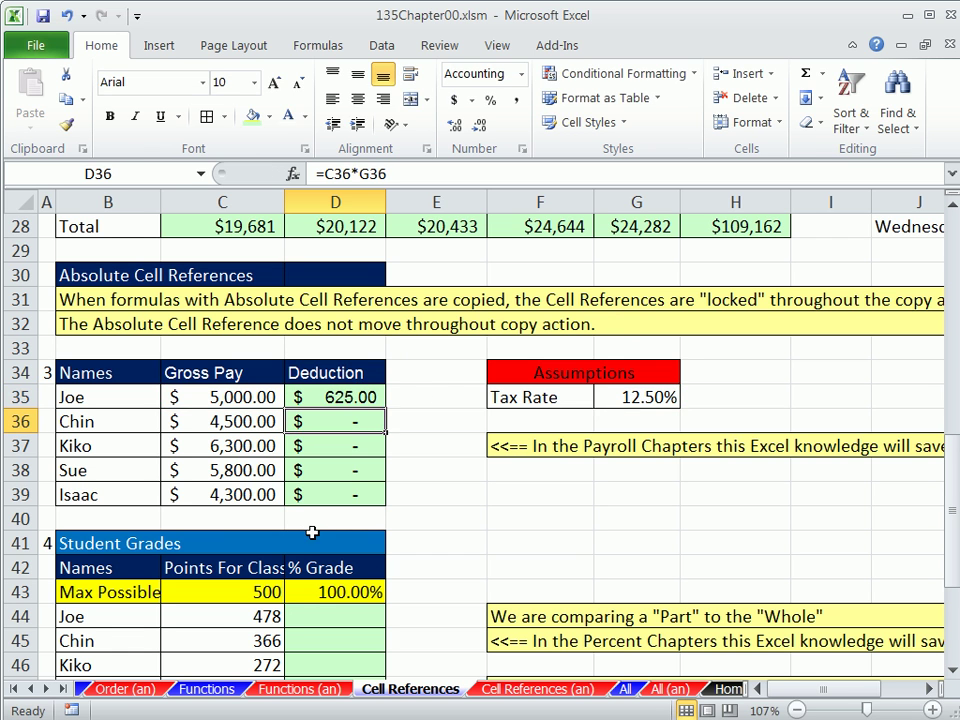
- Recheck D39's formula, clear the copied deductions in D36:D39, and reopen D35 for editing
left_click(321, 495)
key("F2")
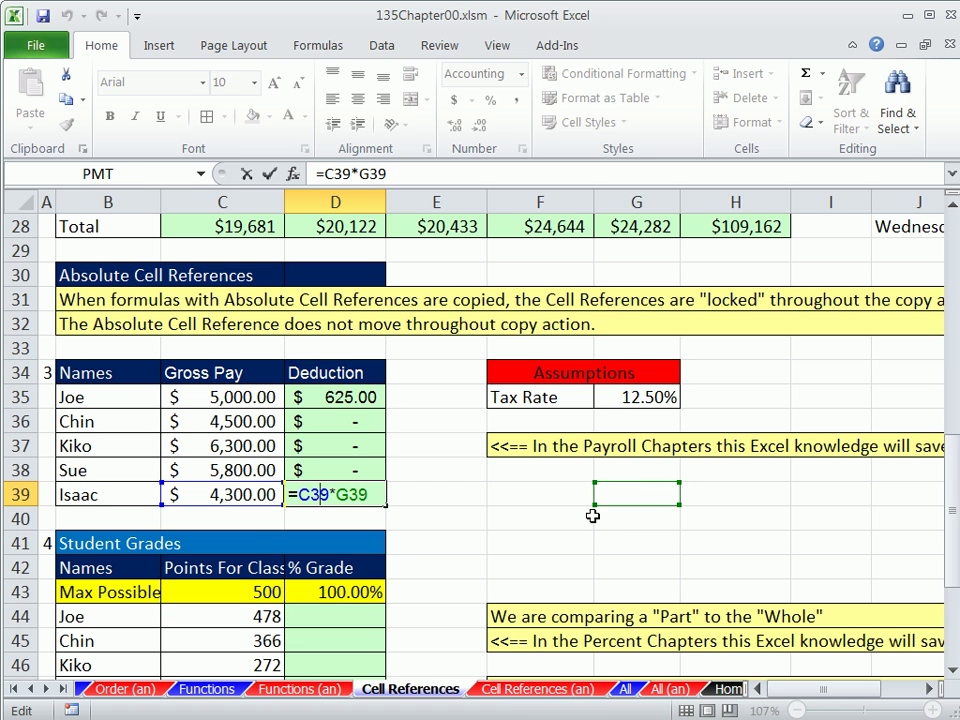
key("ctrl+Return")
left_click_drag(356, 420, 360, 494)
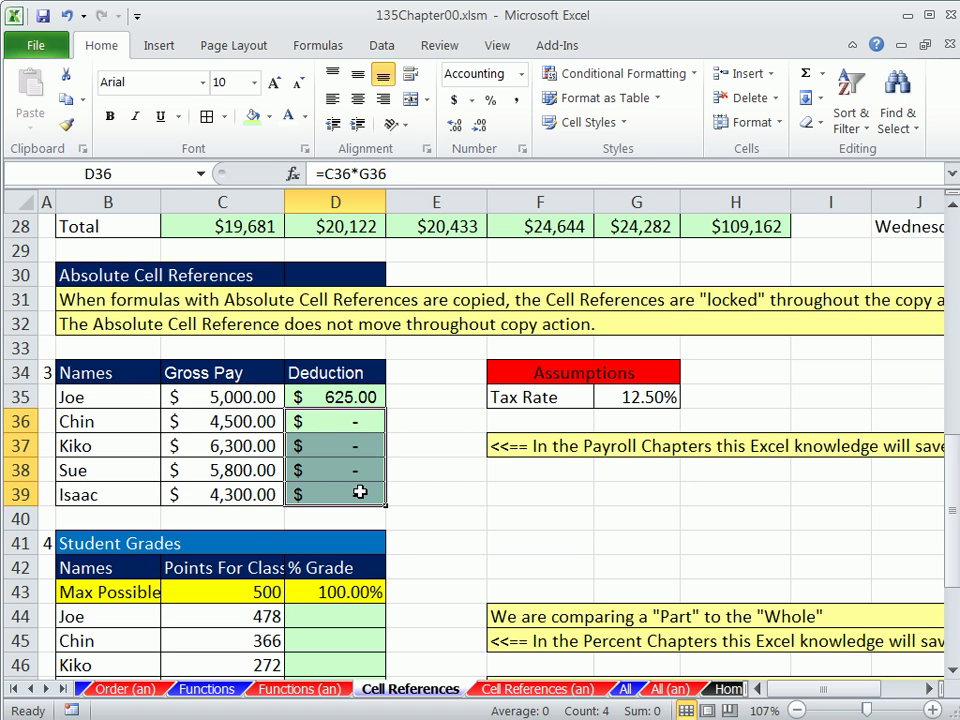
key("Delete")
left_click(352, 400)
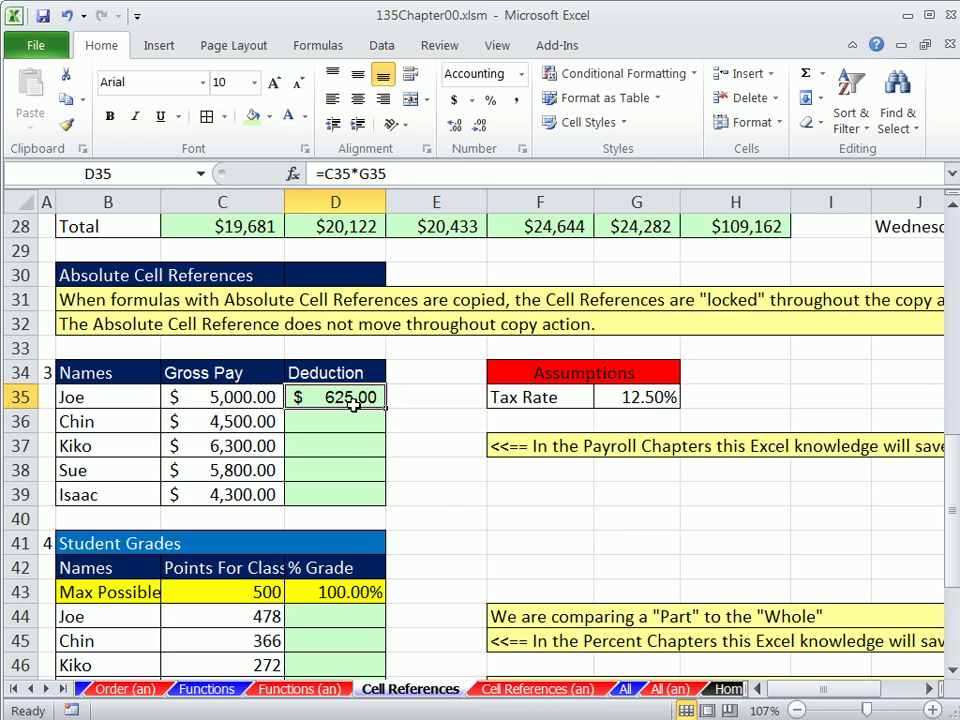
key("F2")
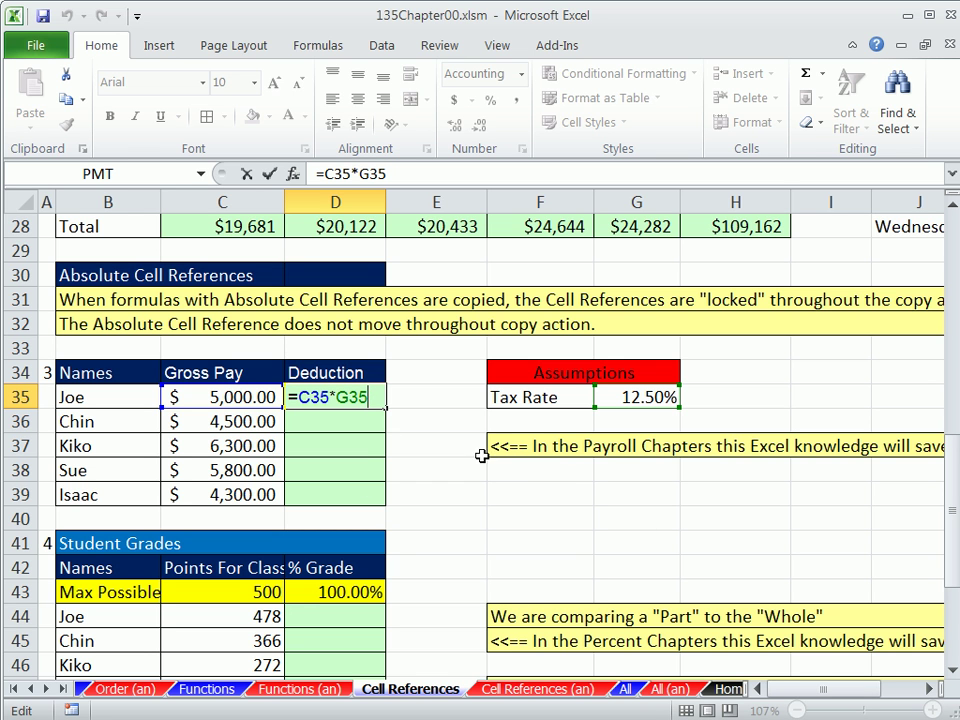
- Commit D35's formula and note in F39: 'If Your Cursor is touching the Cell Reference, Use F4 key to Lock Cell Reference'
key("ctrl+Return")
left_click(531, 492)
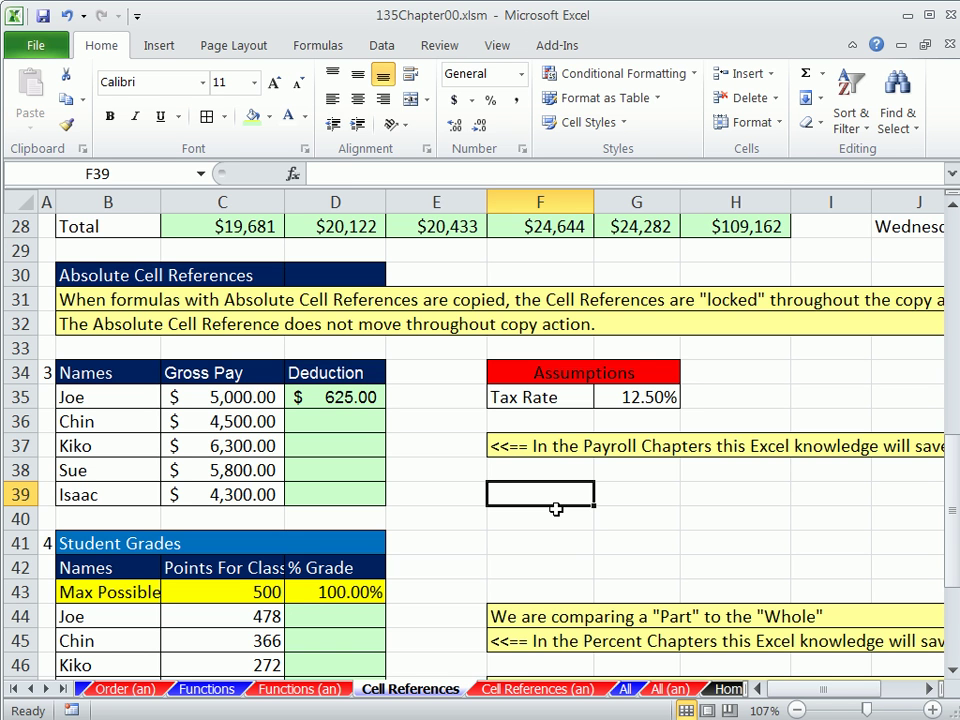
type("If")
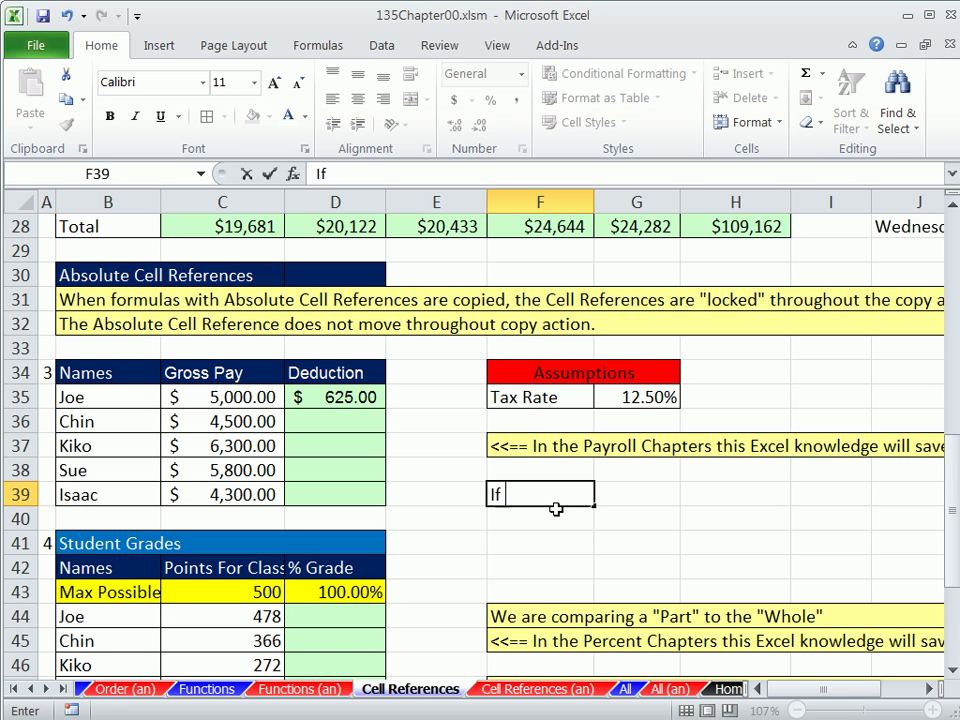
type(" Your Cursor is")
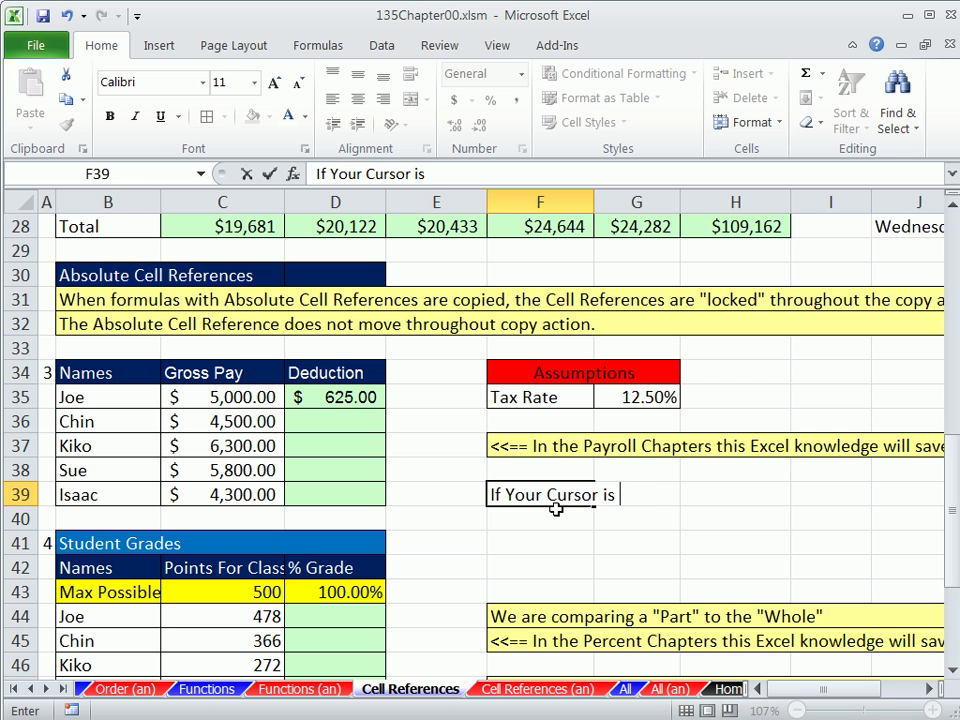
type("touch")
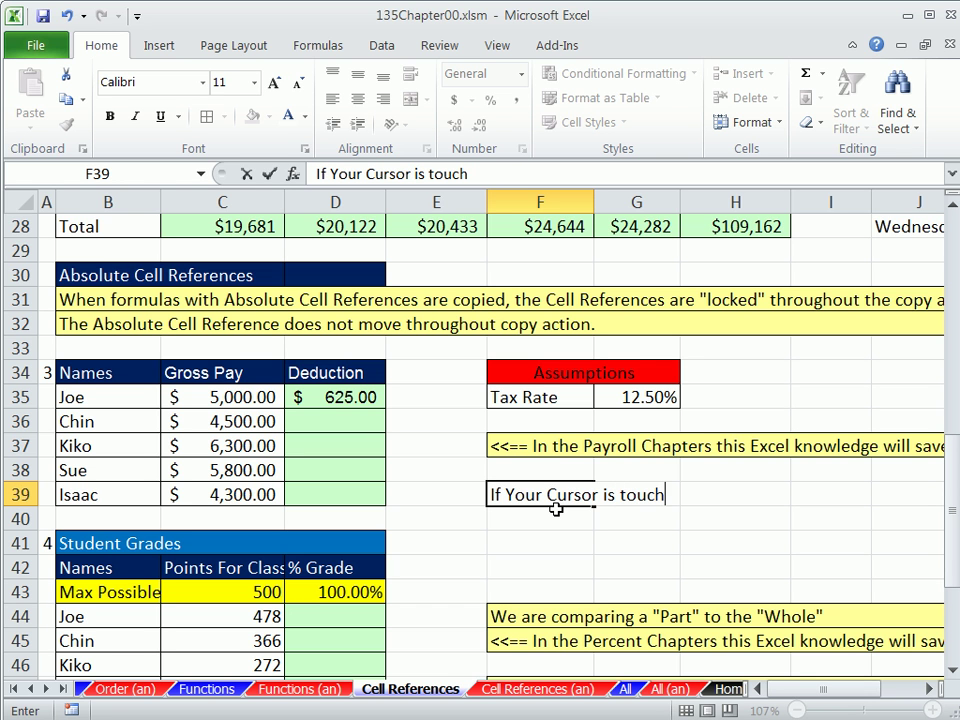
type("ing the ")
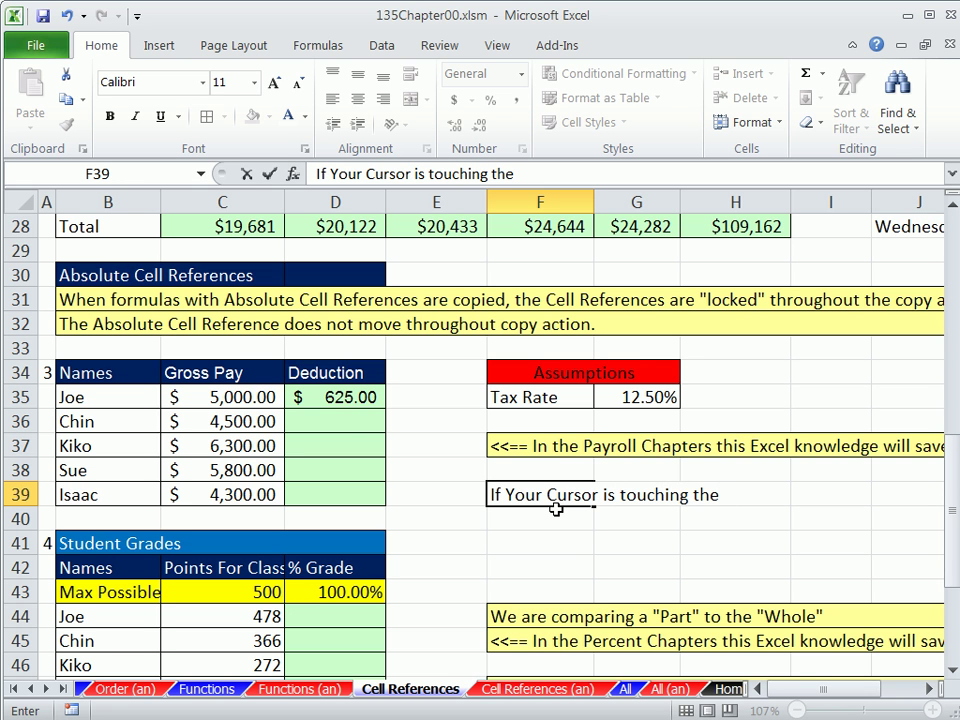
type("Cell Re")
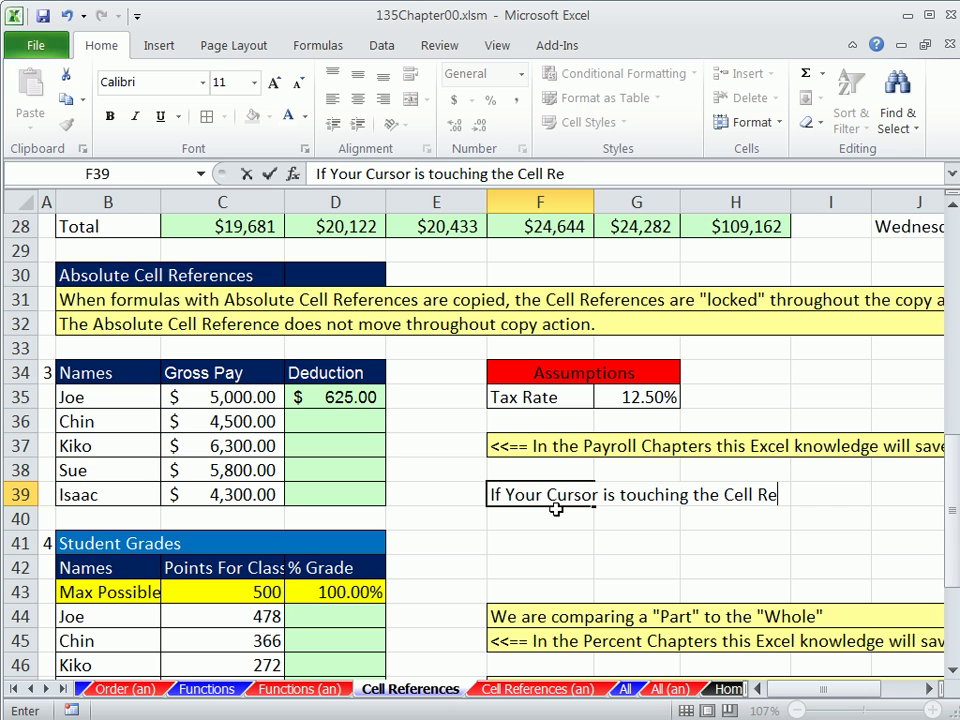
type("ference")
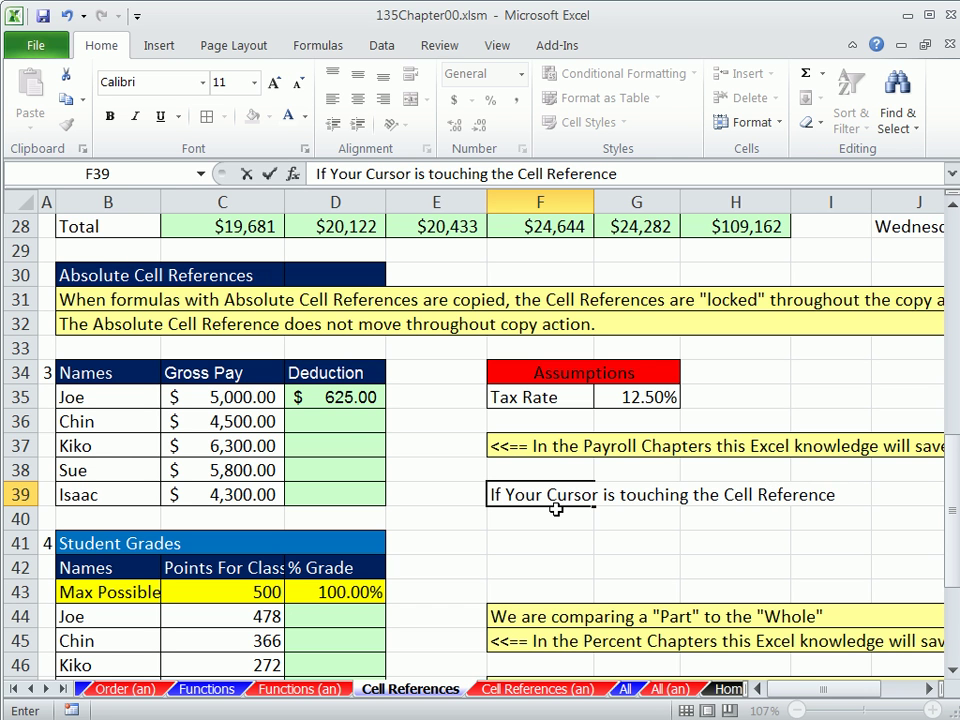
type(", Use F4 ke")
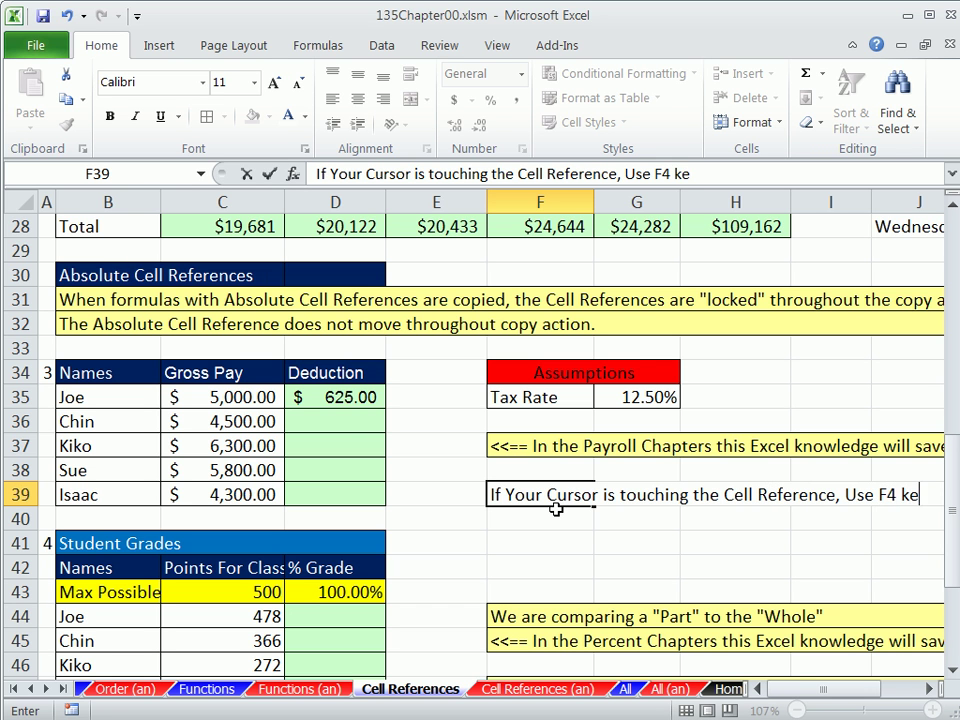
type("y to Lock")
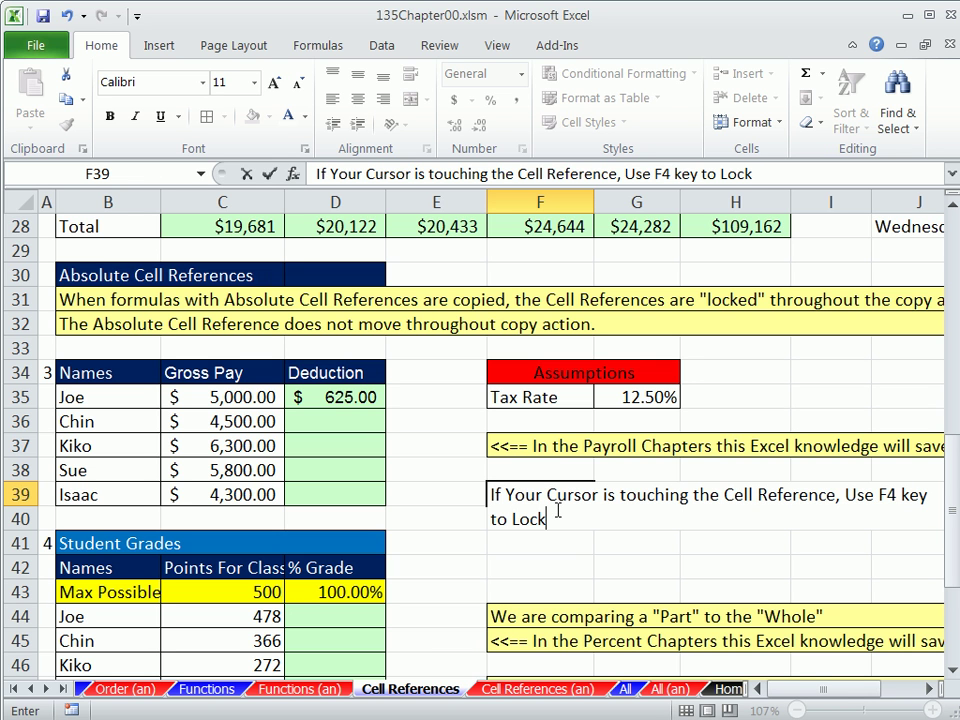
type(" Cell Reference")
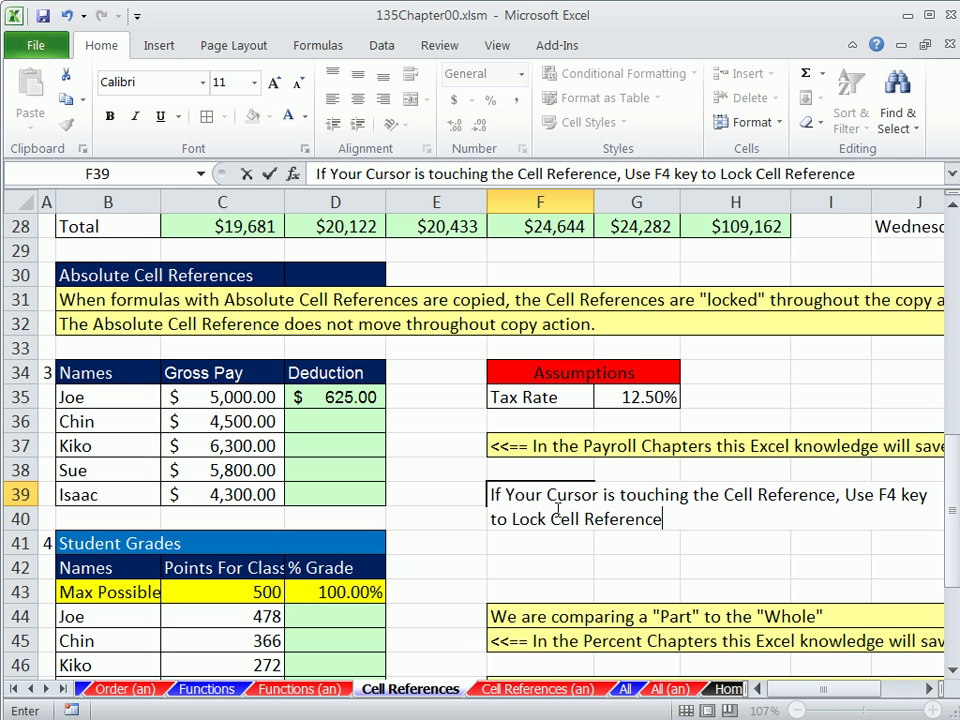
key("Return")
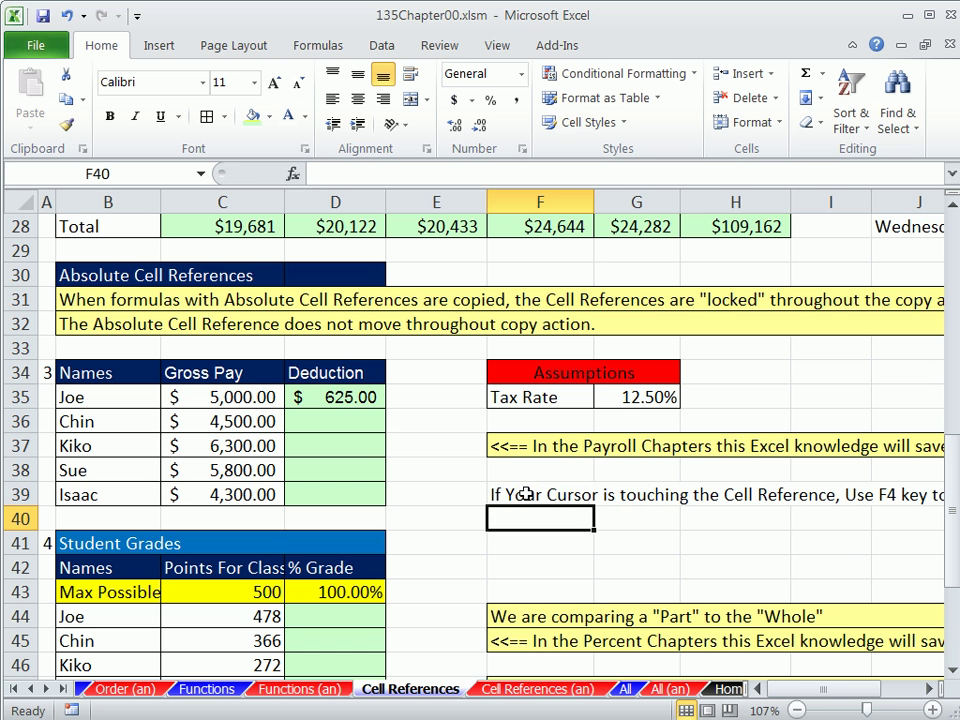
left_click_drag(521, 491, 838, 500)
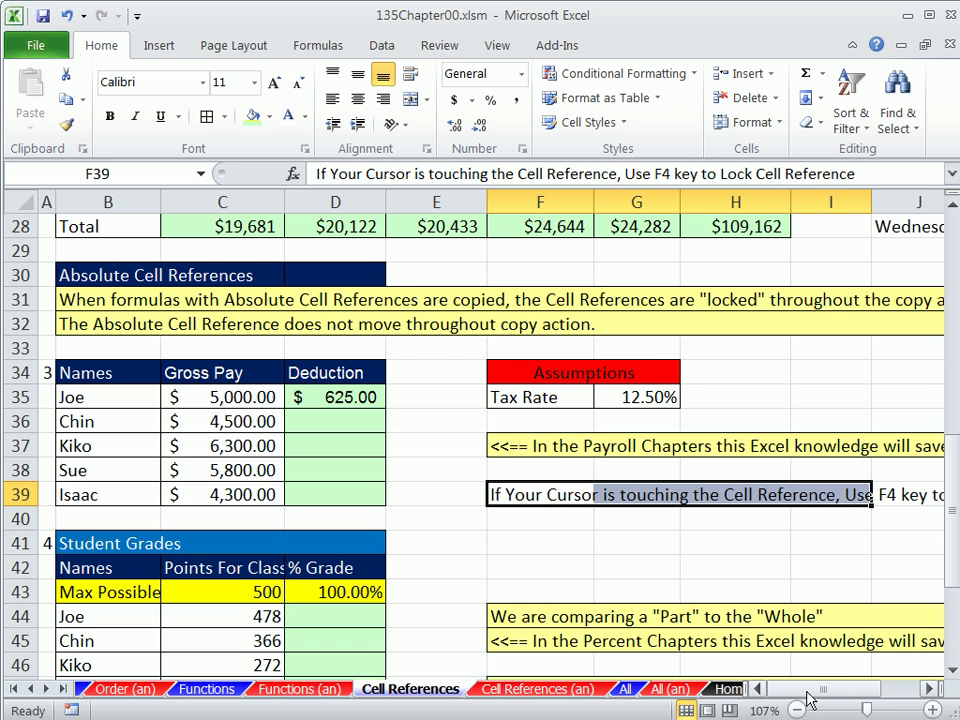
- Edit D35's deduction formula and lock the tax rate reference as $G$35
mouse_move(820, 689)
left_mouse_down()
mouse_move(871, 695)
mouse_move(823, 690)
left_mouse_up()
left_click(349, 390)
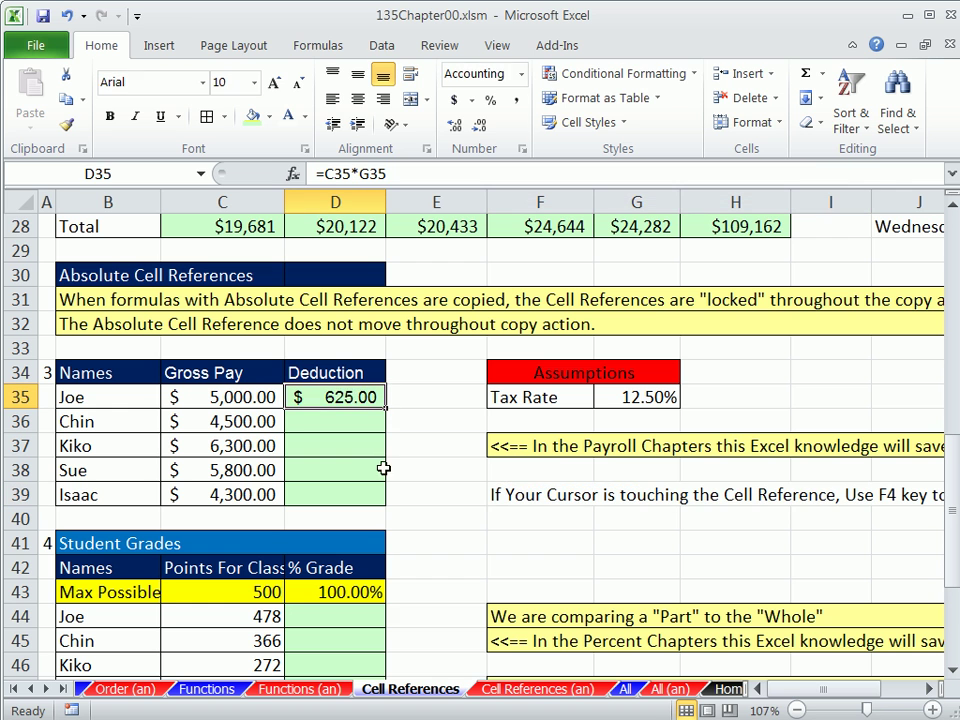
key("F2")
key("F1")
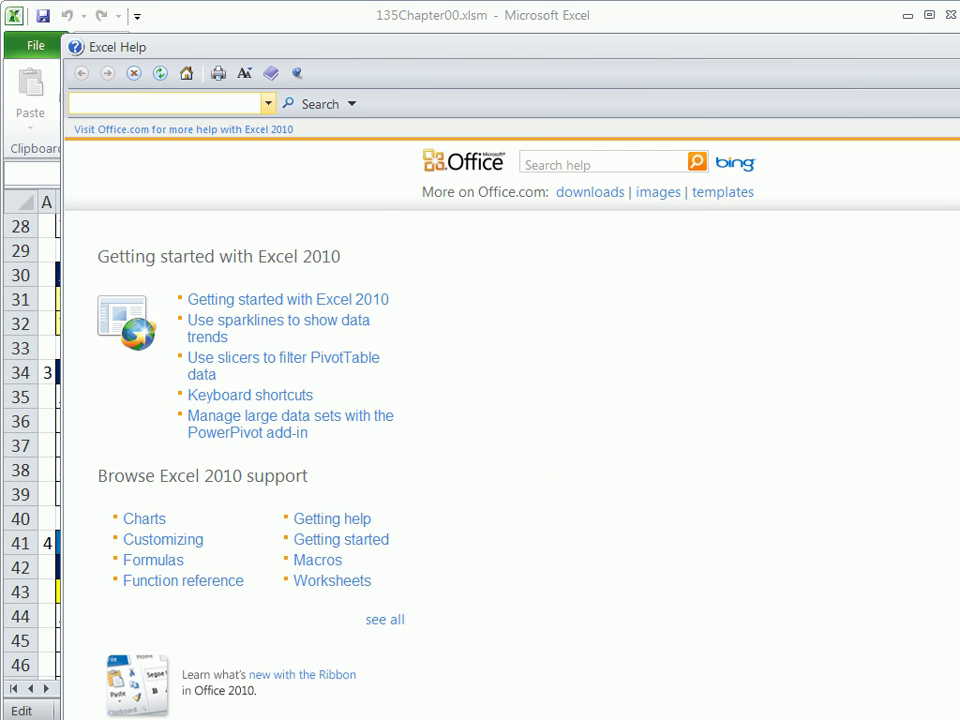
key("alt+F4")
scroll(474, 477, "down", 7)
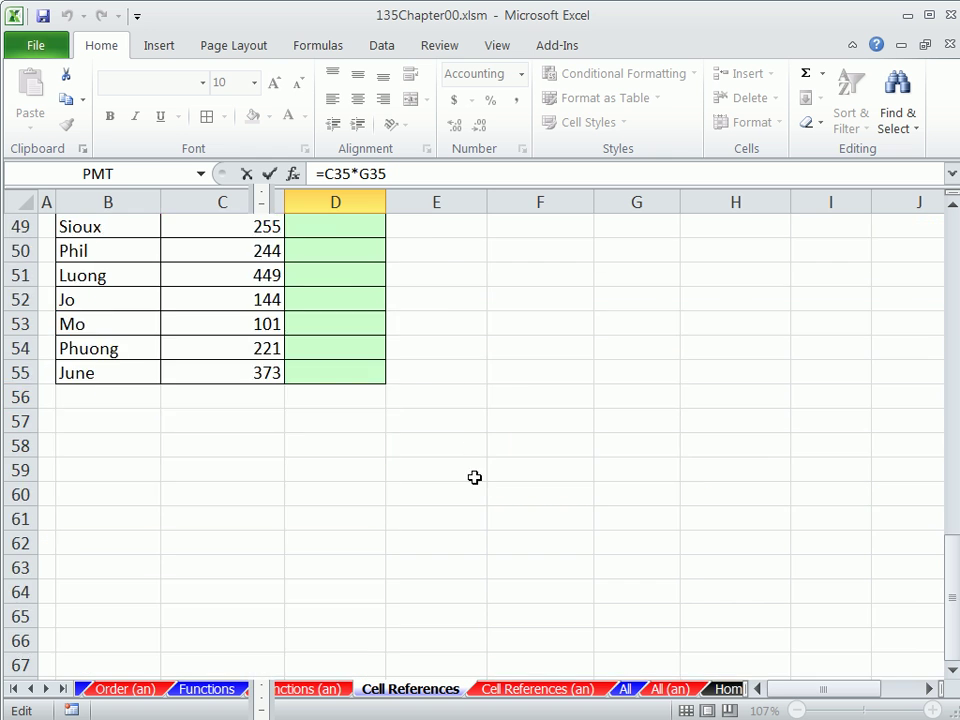
scroll(474, 477, "up", 8)
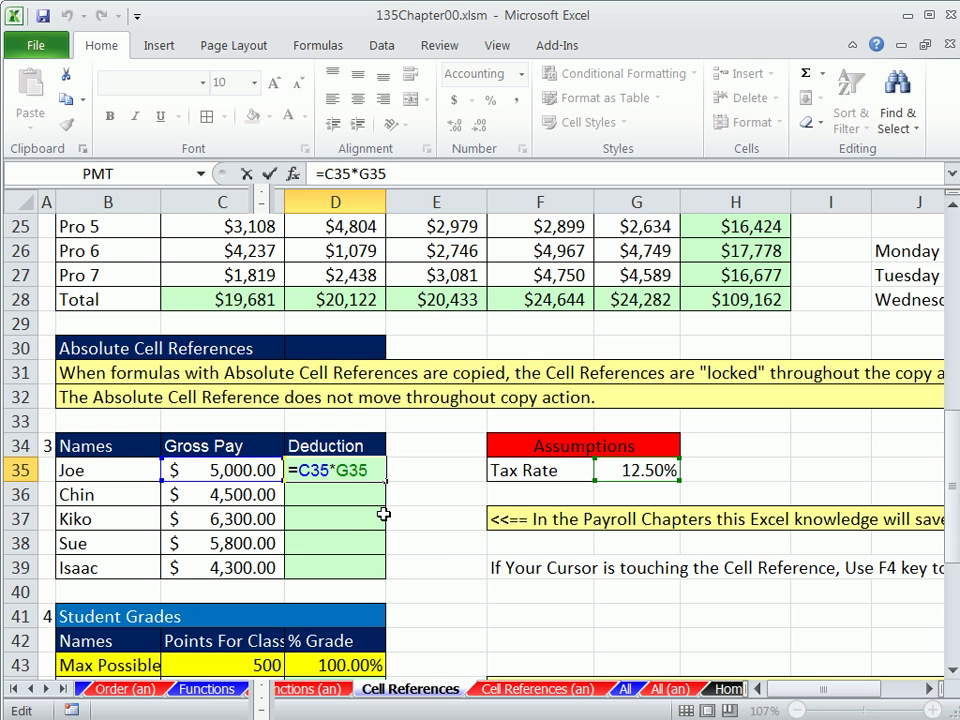
key("F4")
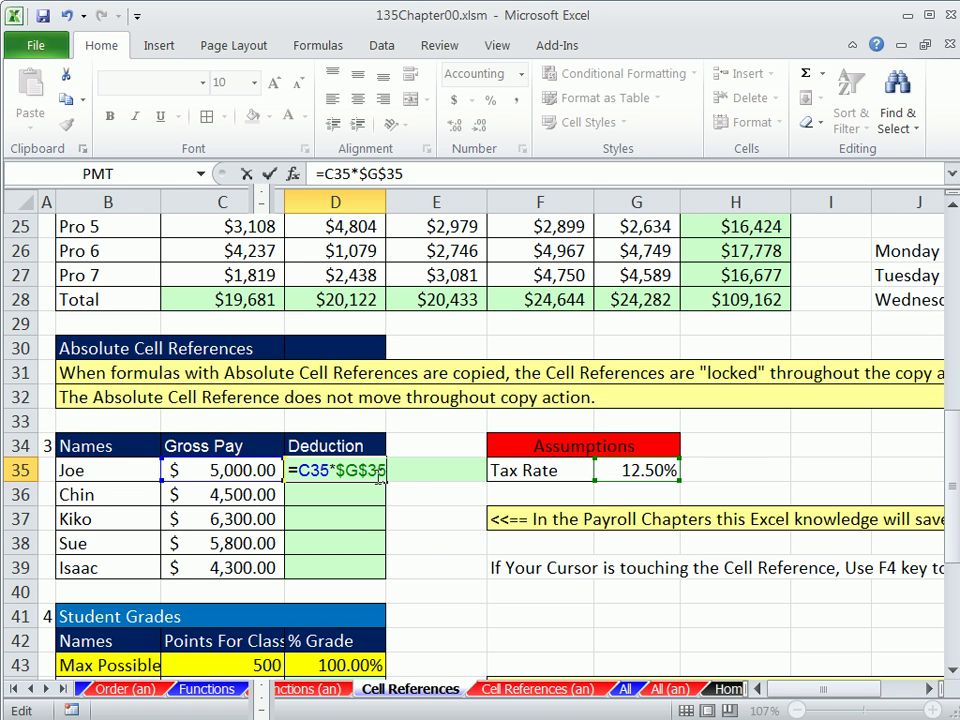
- Point out both dollar signs, confirm =C35*$G$35, and fill it down through D39
left_click_drag(360, 471, 367, 471)
left_click(396, 471)
left_click_drag(336, 471, 345, 471)
left_click(361, 466)
key("ctrl+Return")
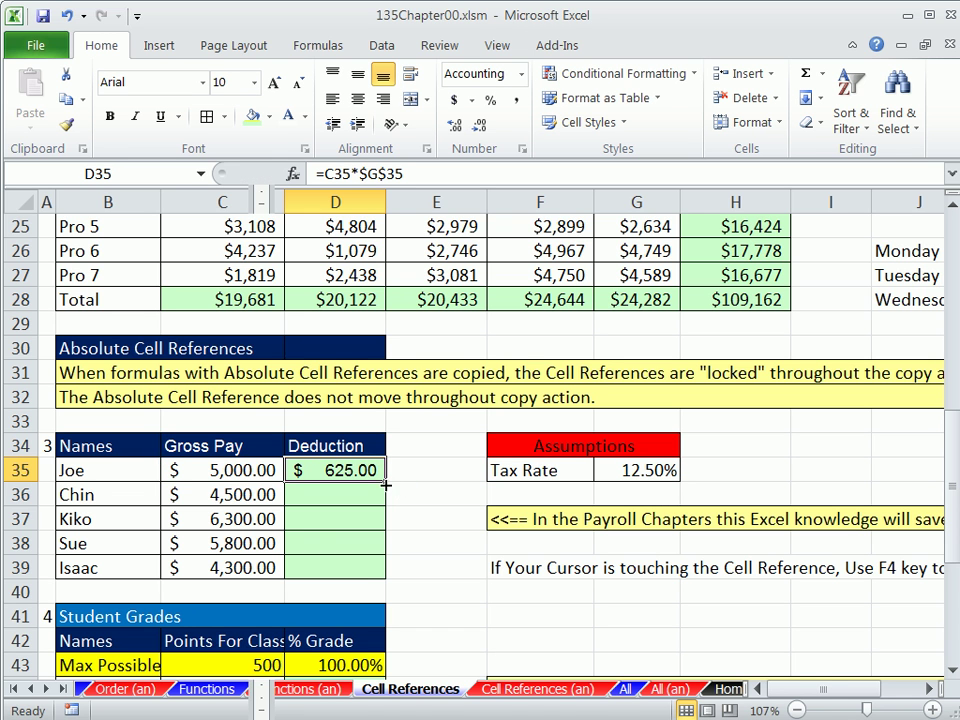
double_click(386, 483)
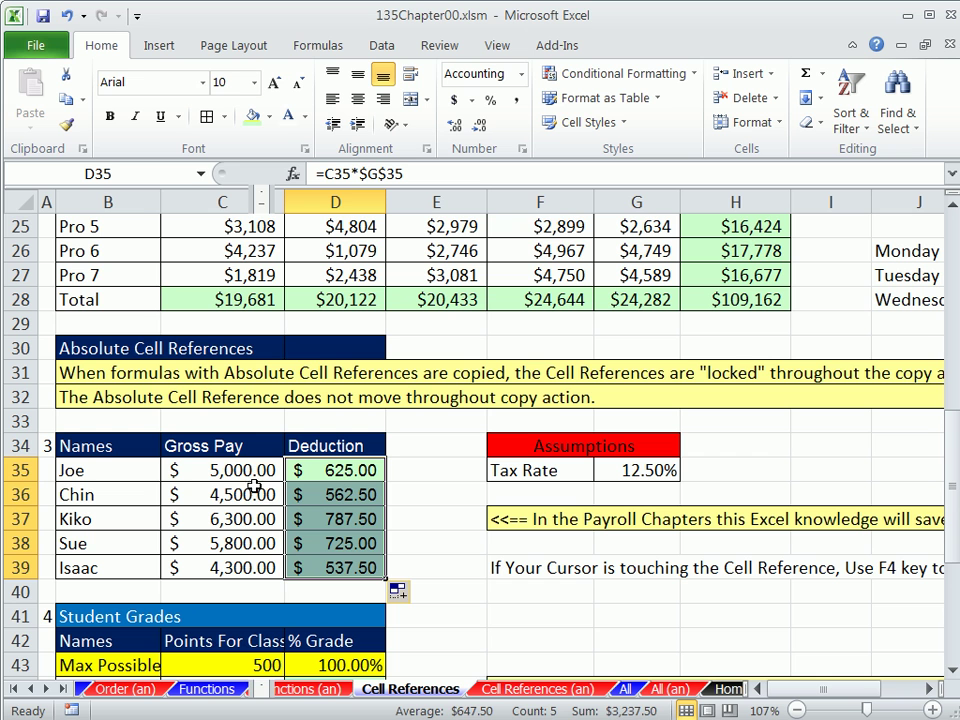
left_click(343, 567)
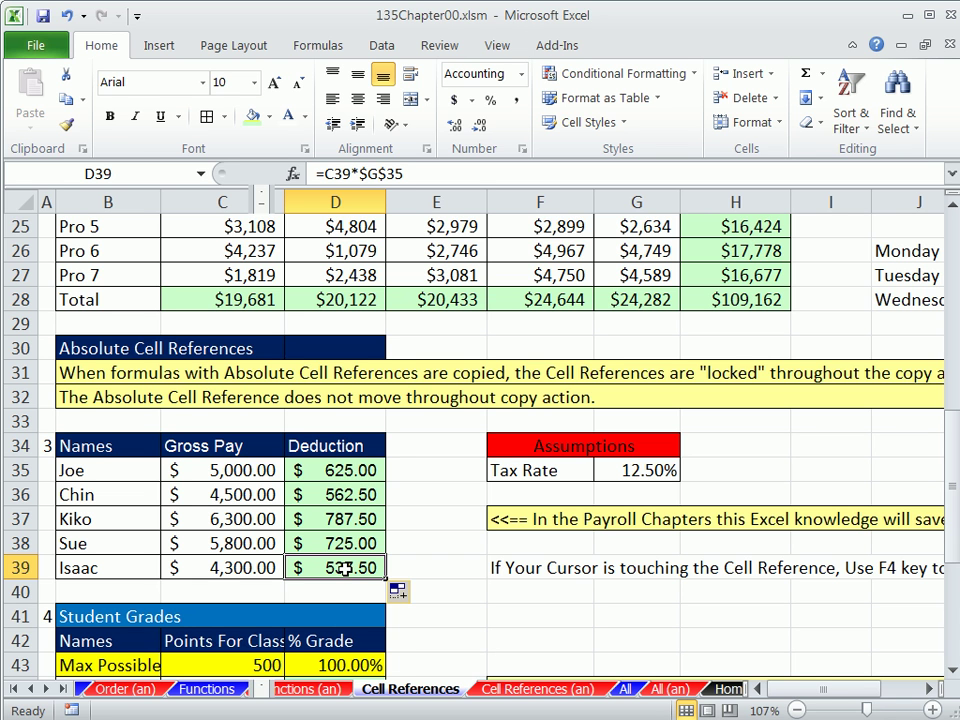
key("F2")
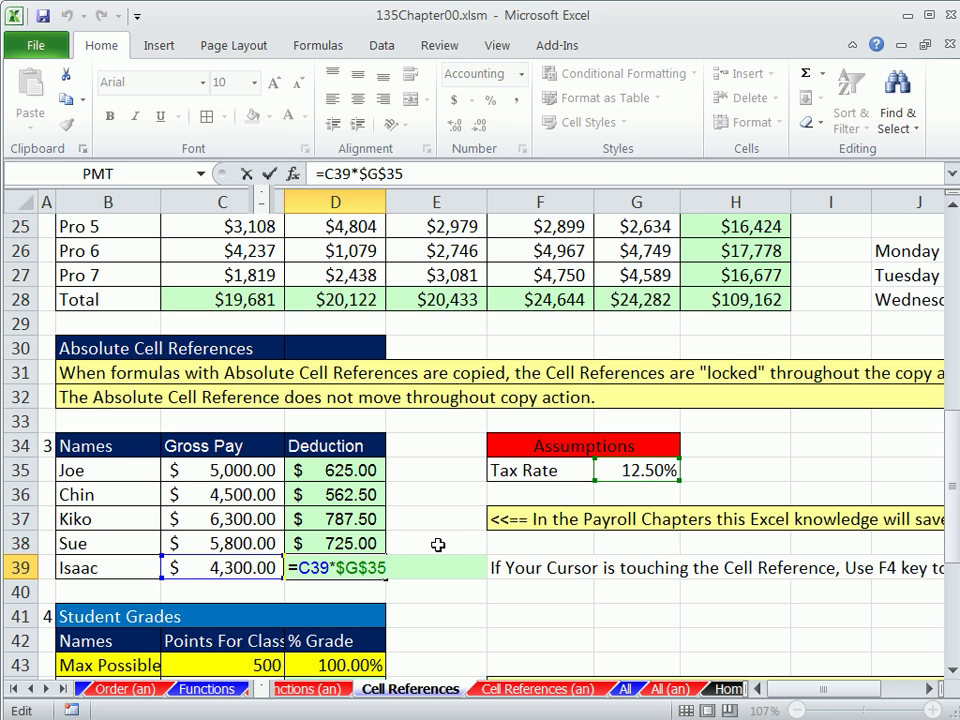
key("Return")
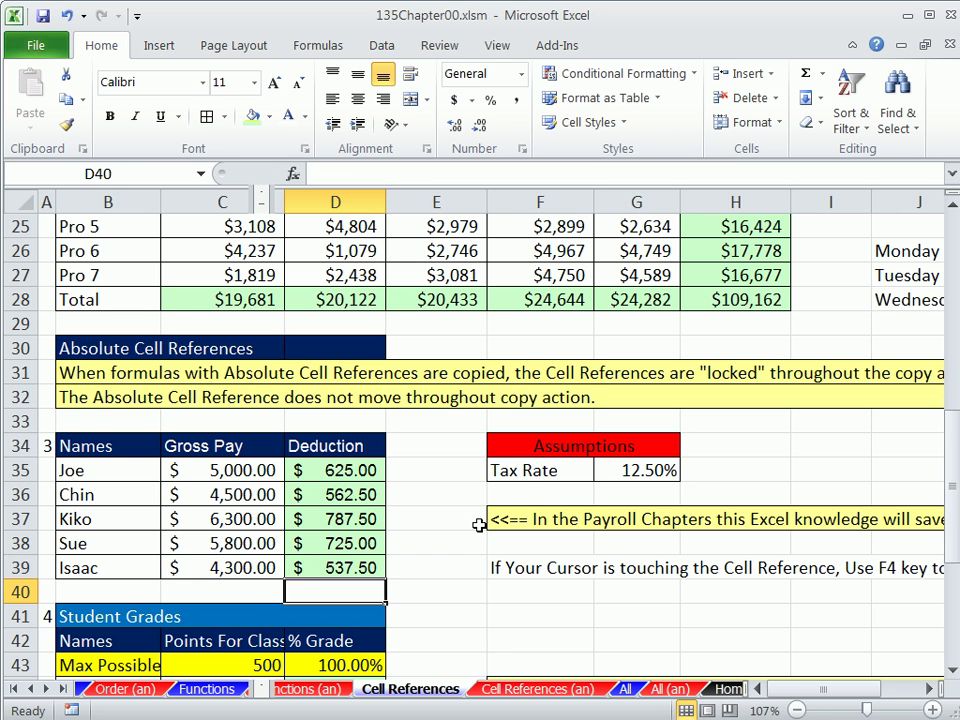
- Scroll to the Student Grades table and review the points values in C45 through C49
scroll(519, 507, "down", 3)
scroll(519, 510, "down", 2)
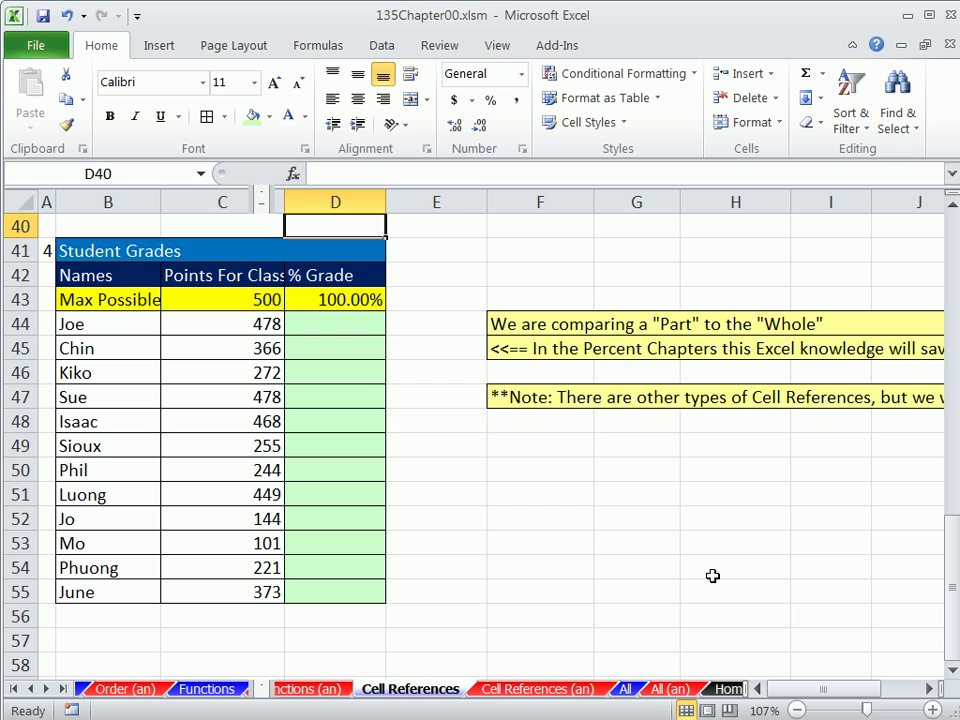
left_click(330, 332)
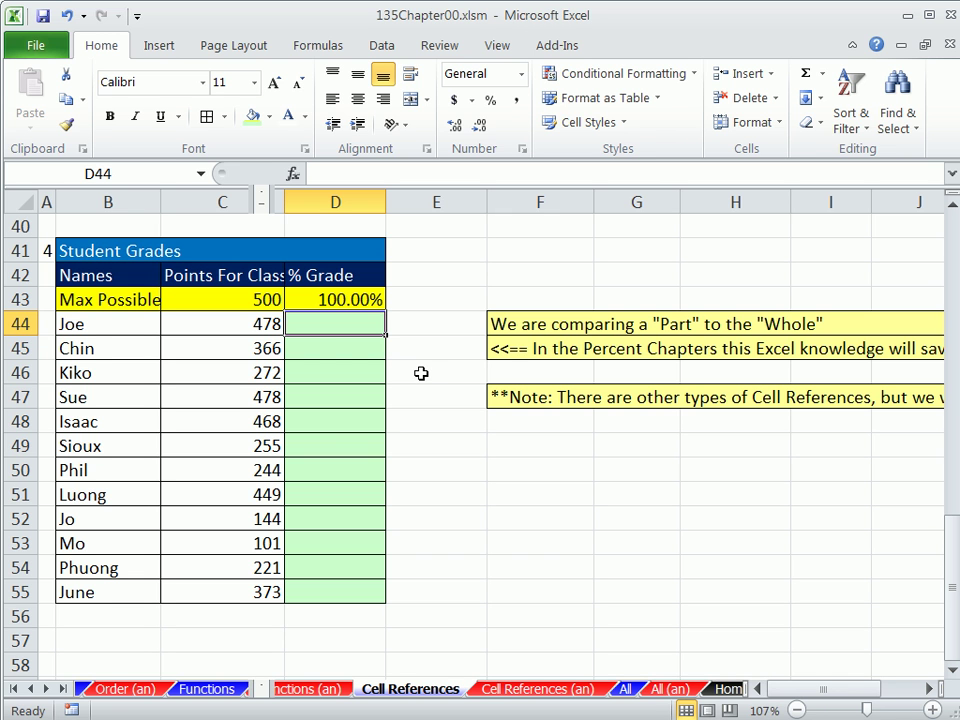
left_click(252, 350)
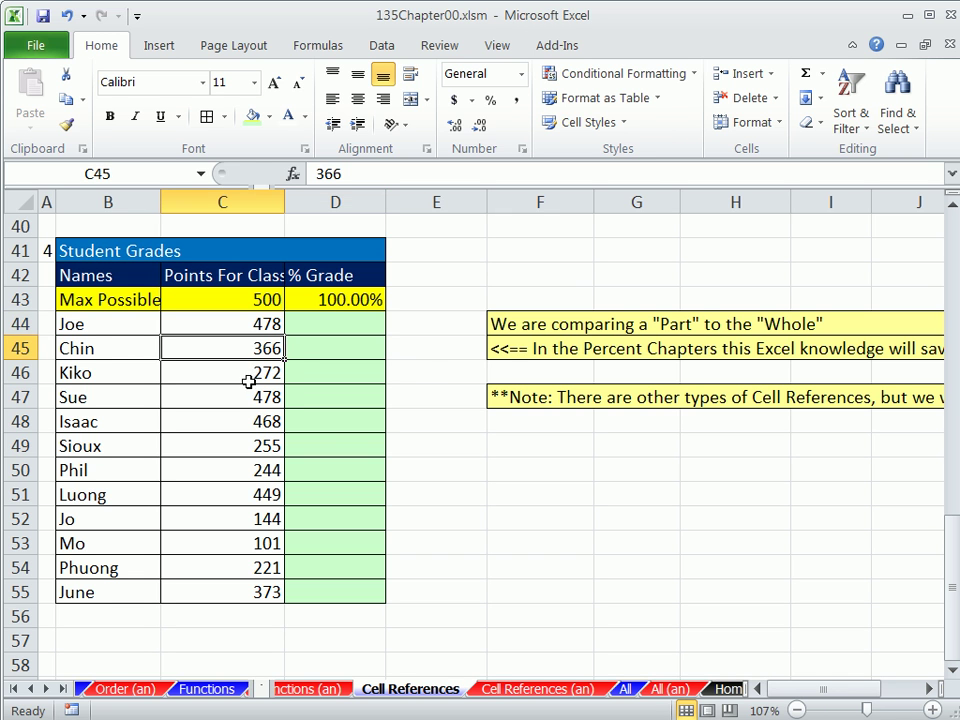
left_click(249, 384)
left_click(251, 394)
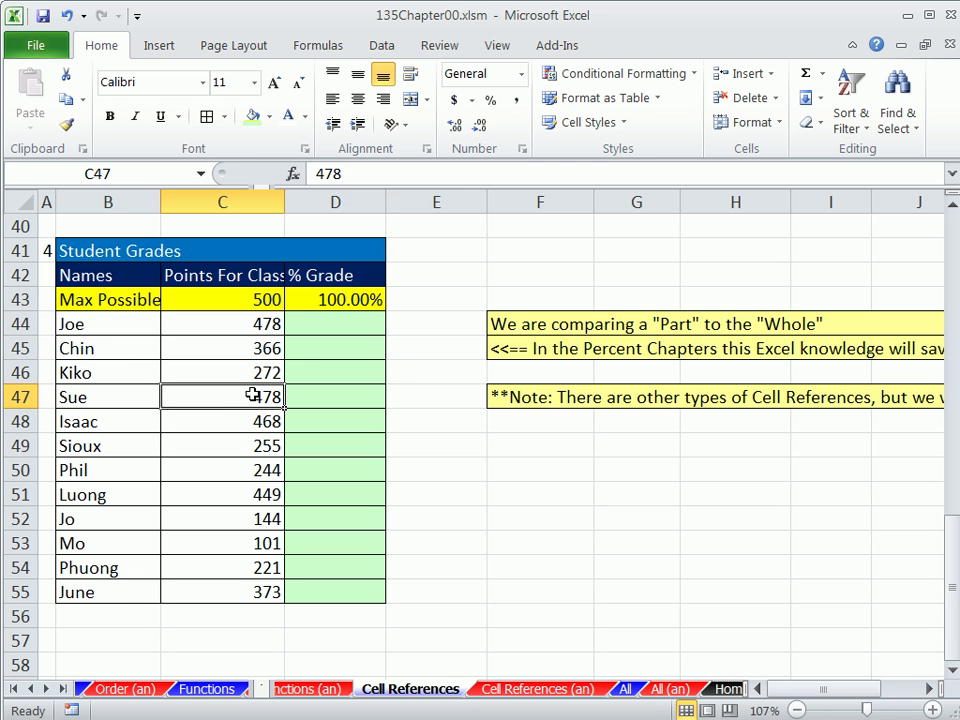
left_click(246, 424)
left_click(241, 454)
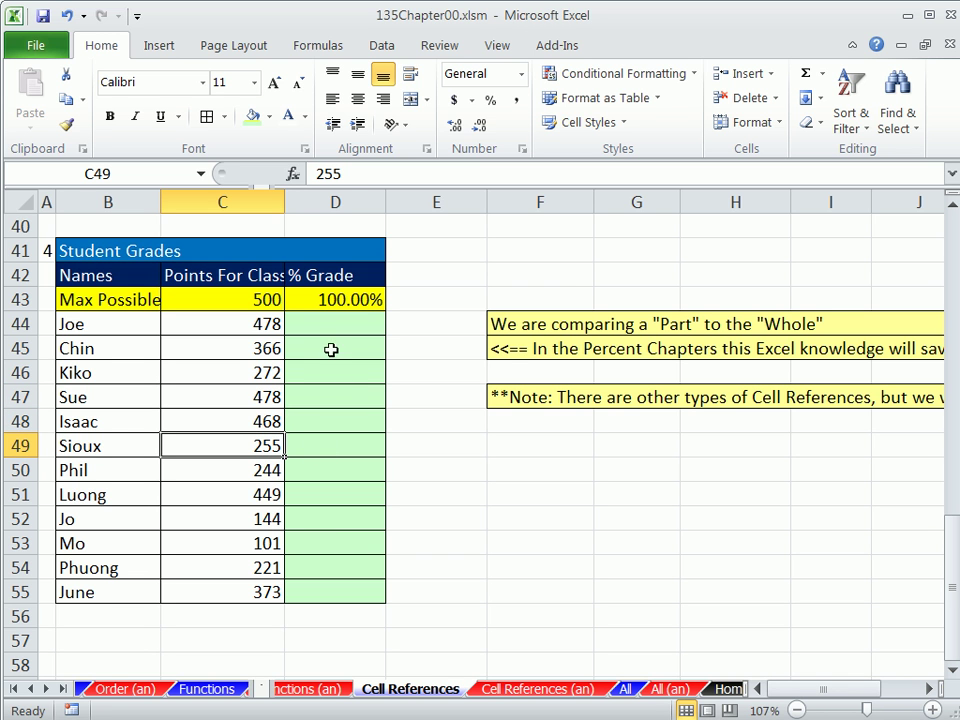
- Widen column B so Max Possible fits, then select Joe's % Grade cell D44
left_click(253, 298)
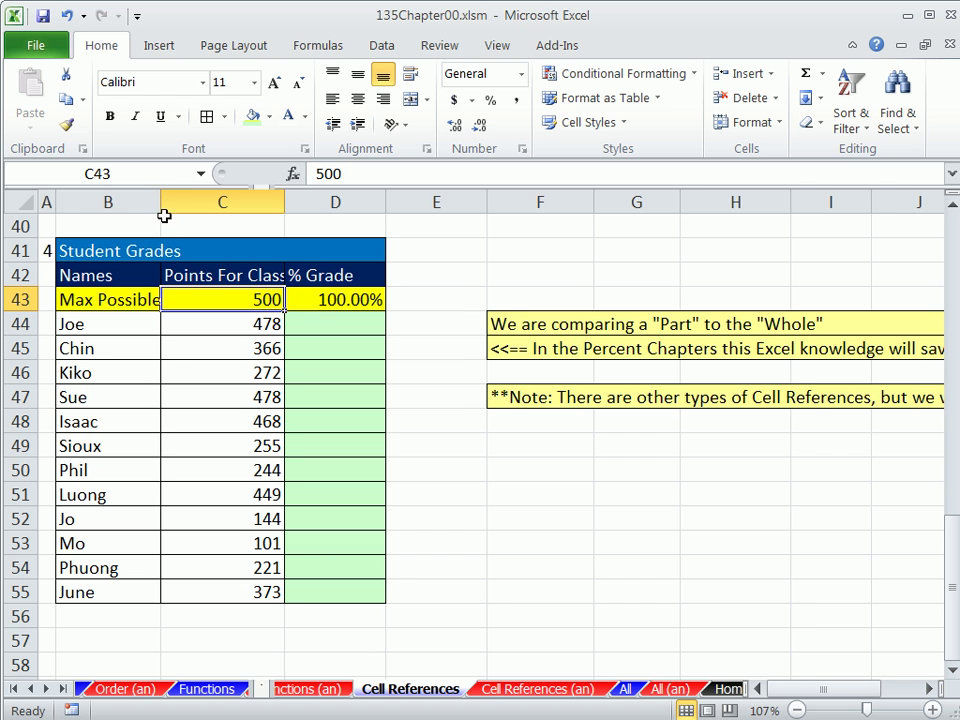
left_click_drag(161, 204, 169, 205)
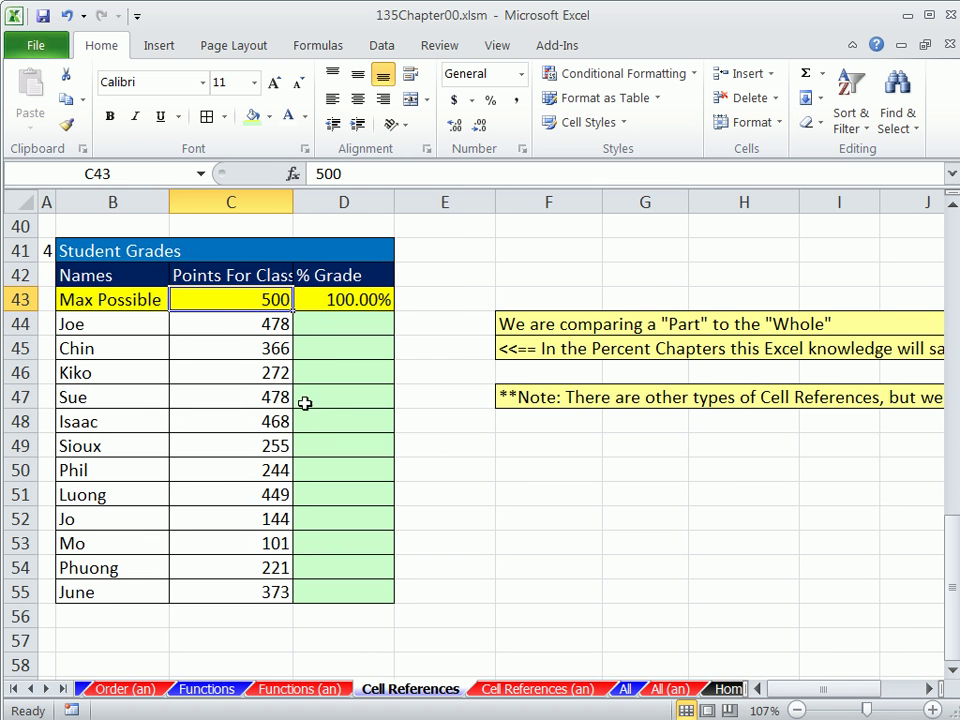
left_click(246, 378)
left_click(245, 398)
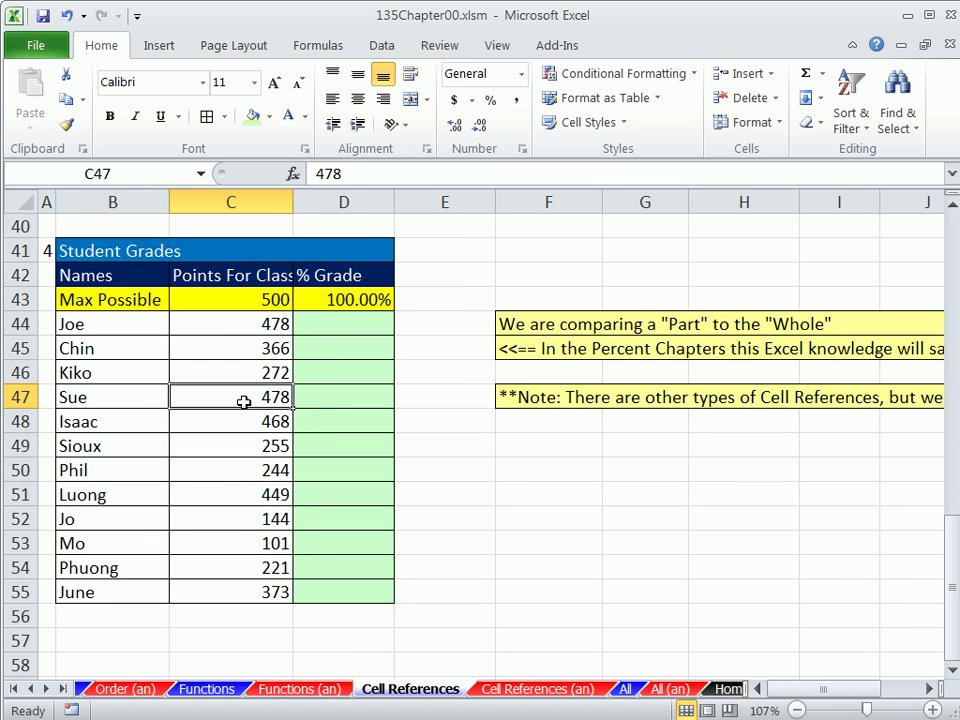
left_click(245, 421)
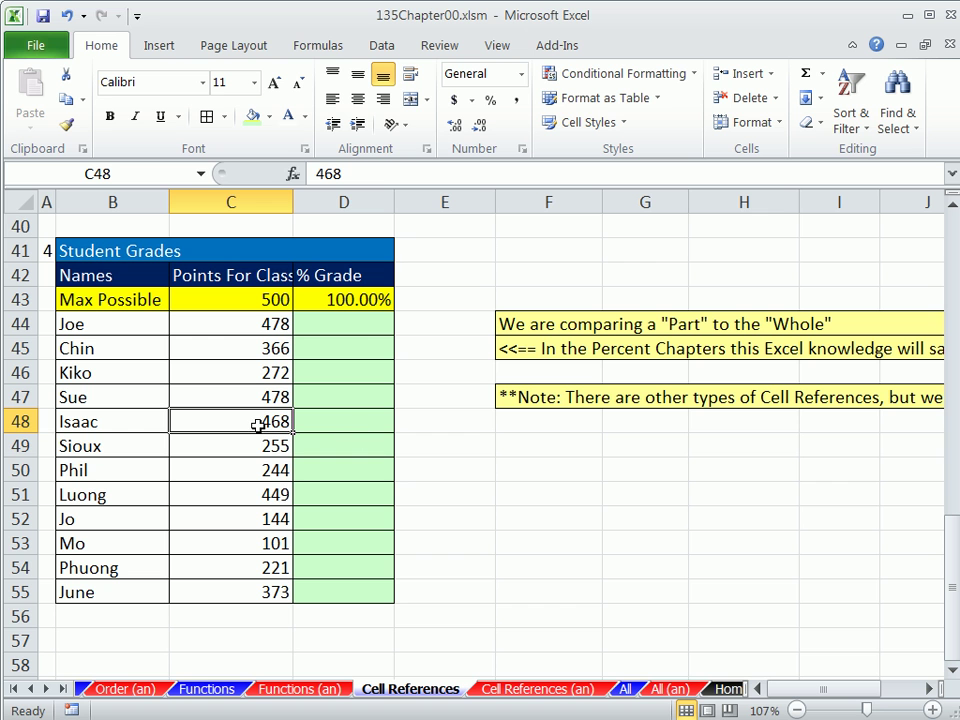
left_click(265, 445)
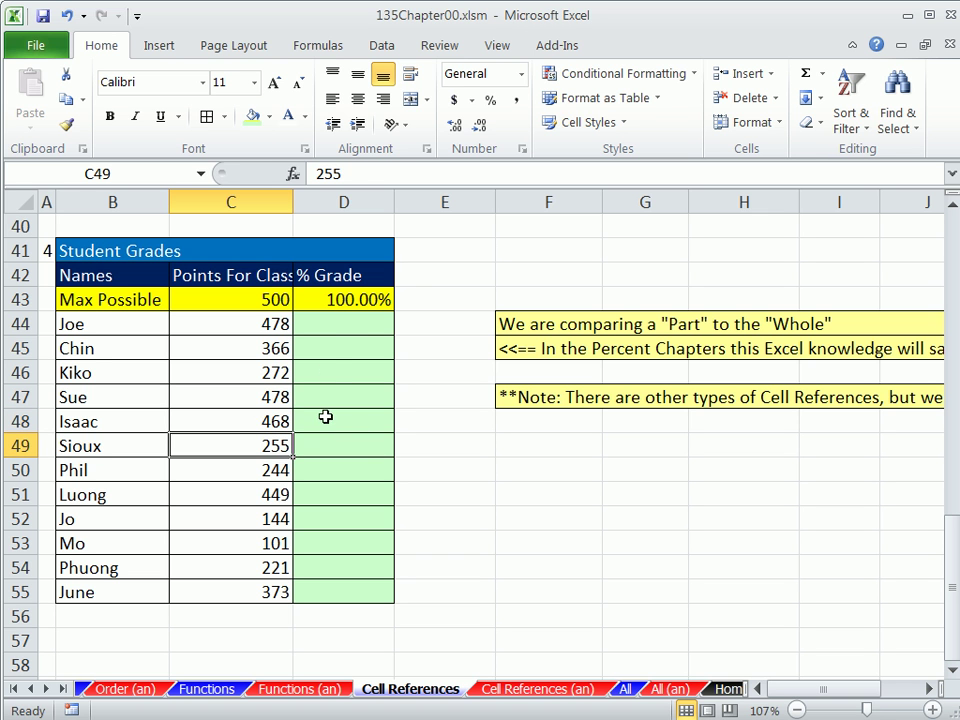
left_click(321, 324)
- Enter =C44/C43, =C45/C43 and =C46/C43 in D44:D46, giving 0.956, 0.732 and 0.544
type("=")
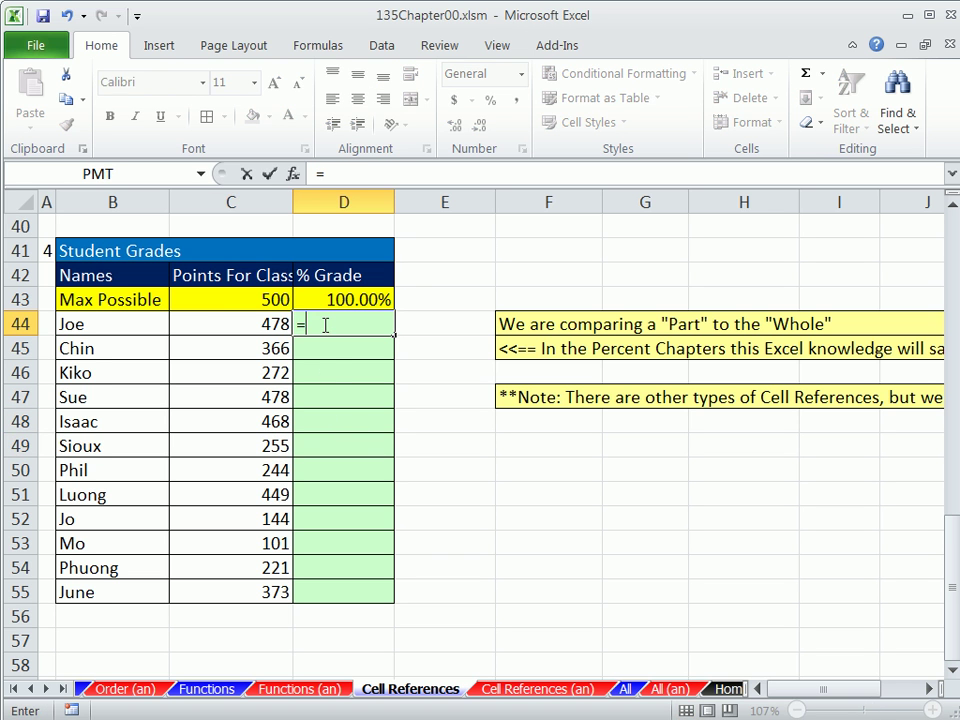
key("Left")
type("/")
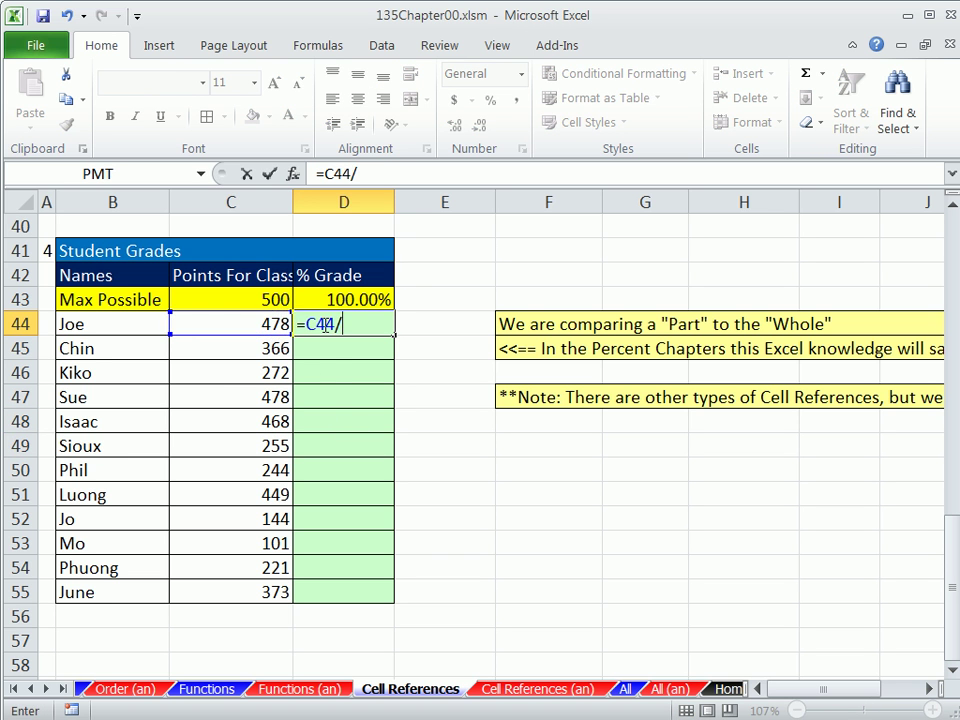
left_click(255, 298)
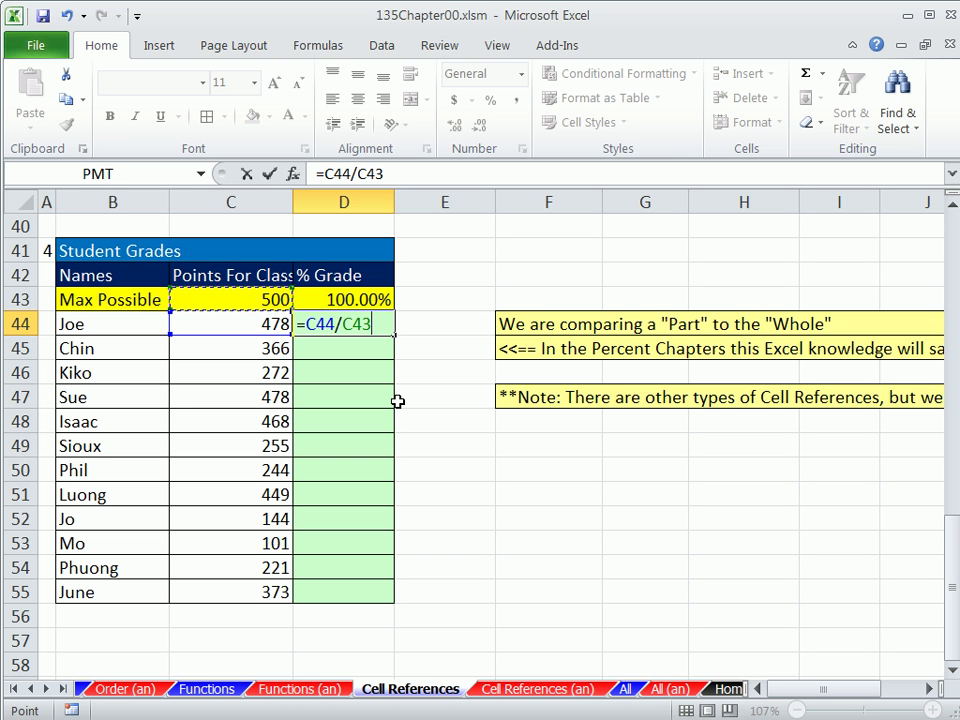
key("Return")
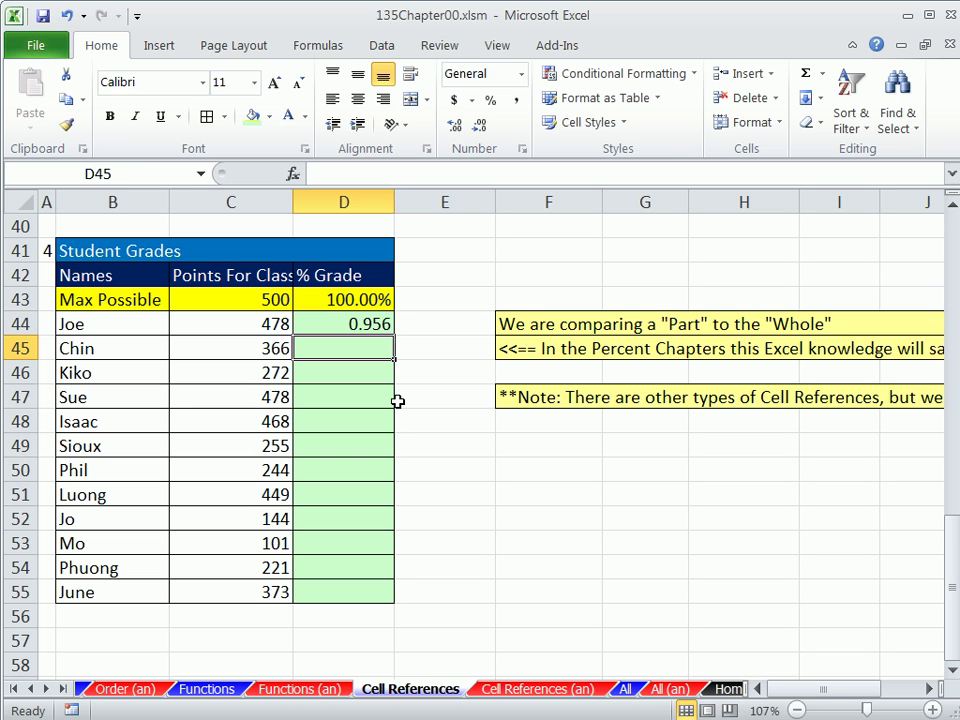
type("=")
left_click(260, 349)
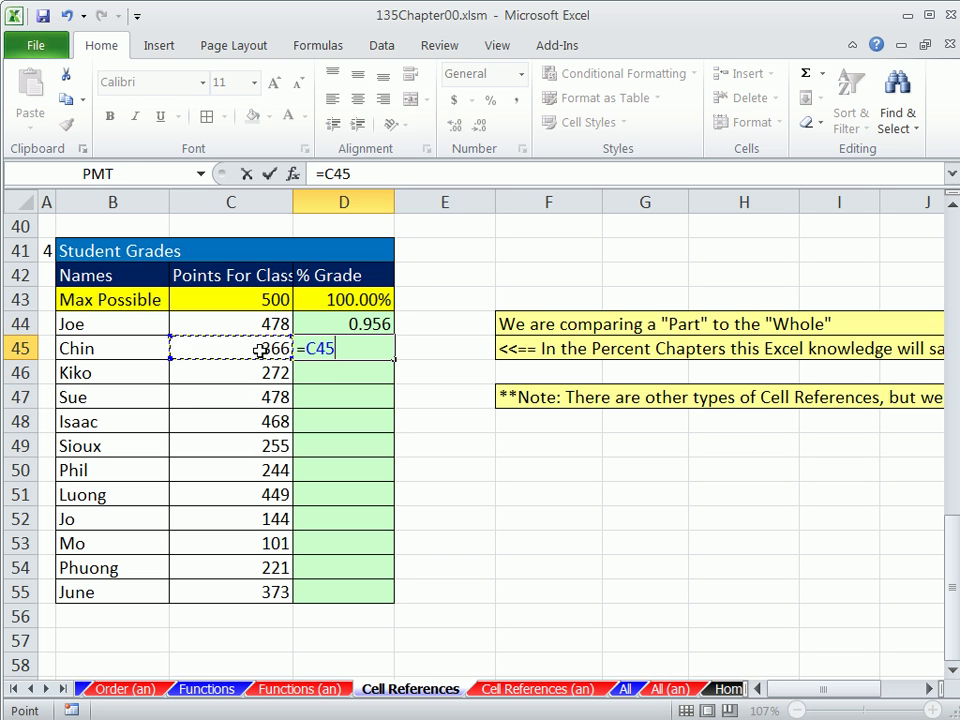
type("/")
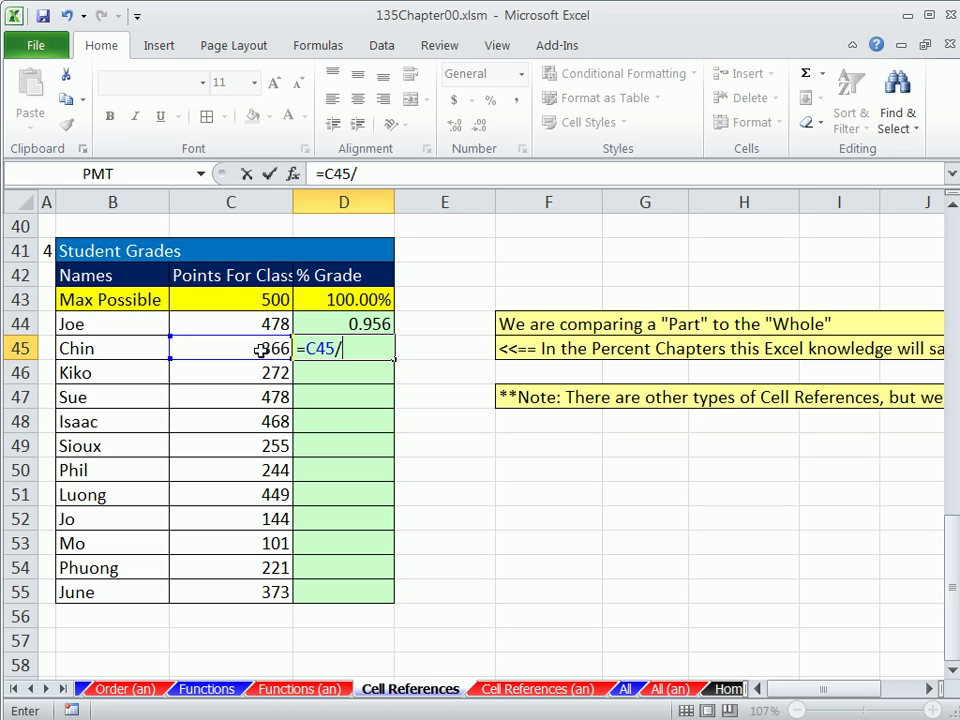
left_click(249, 299)
key("Return")
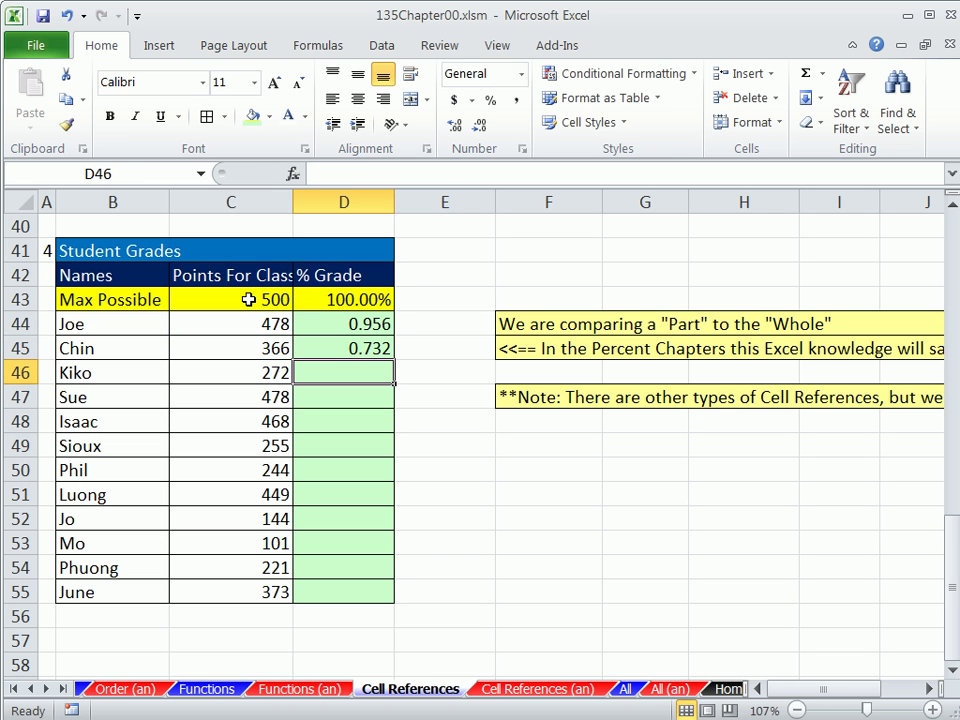
type("=")
key("Left")
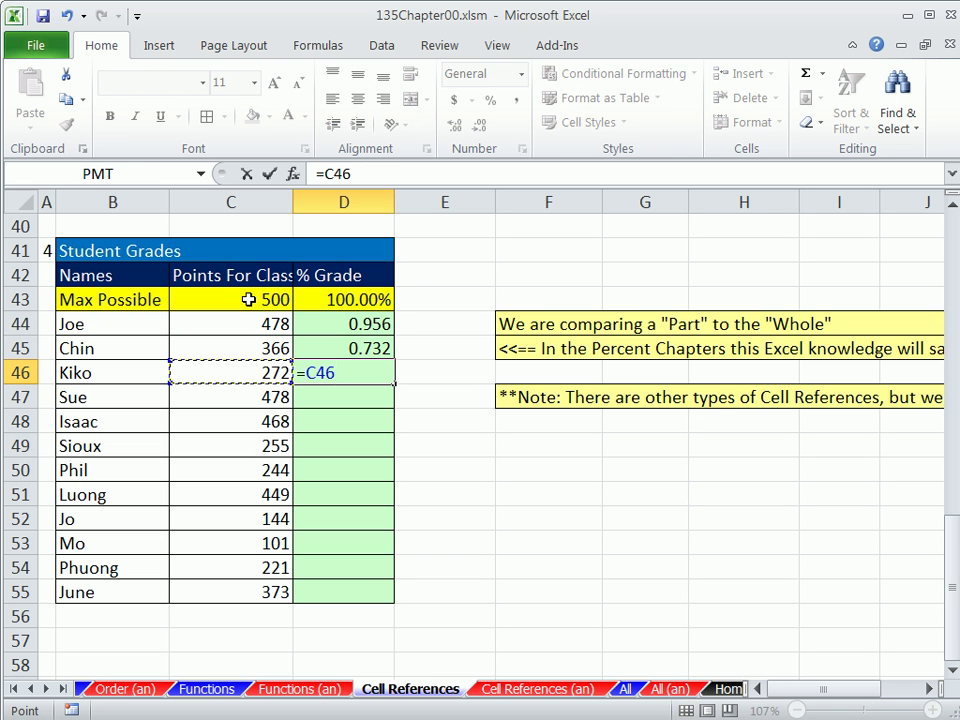
type("/")
left_click(249, 299)
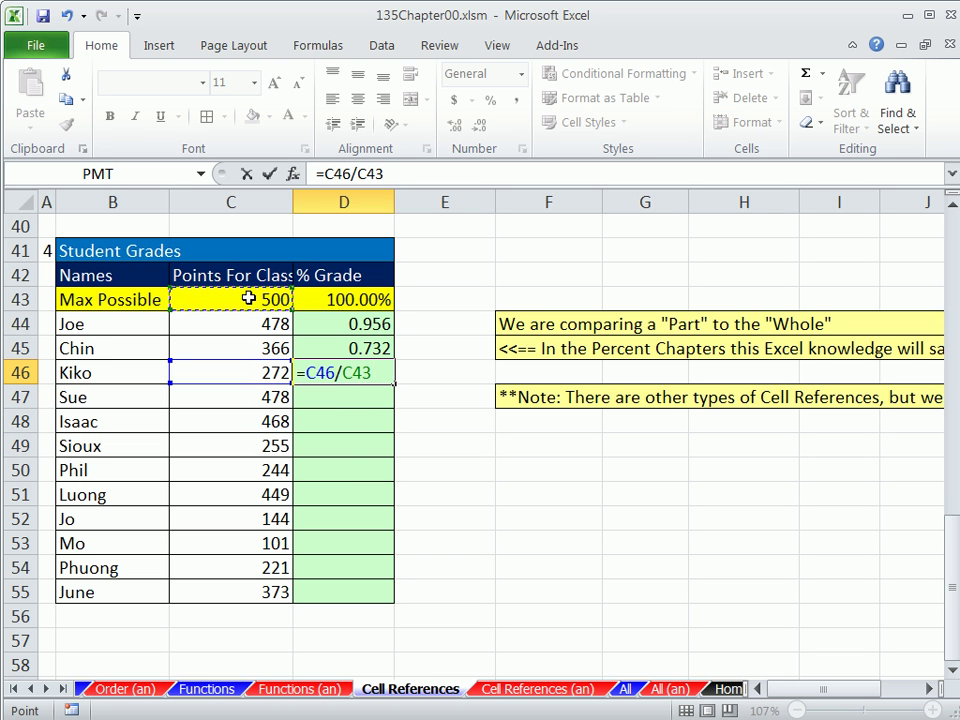
key("Return")
left_click_drag(320, 349, 357, 375)
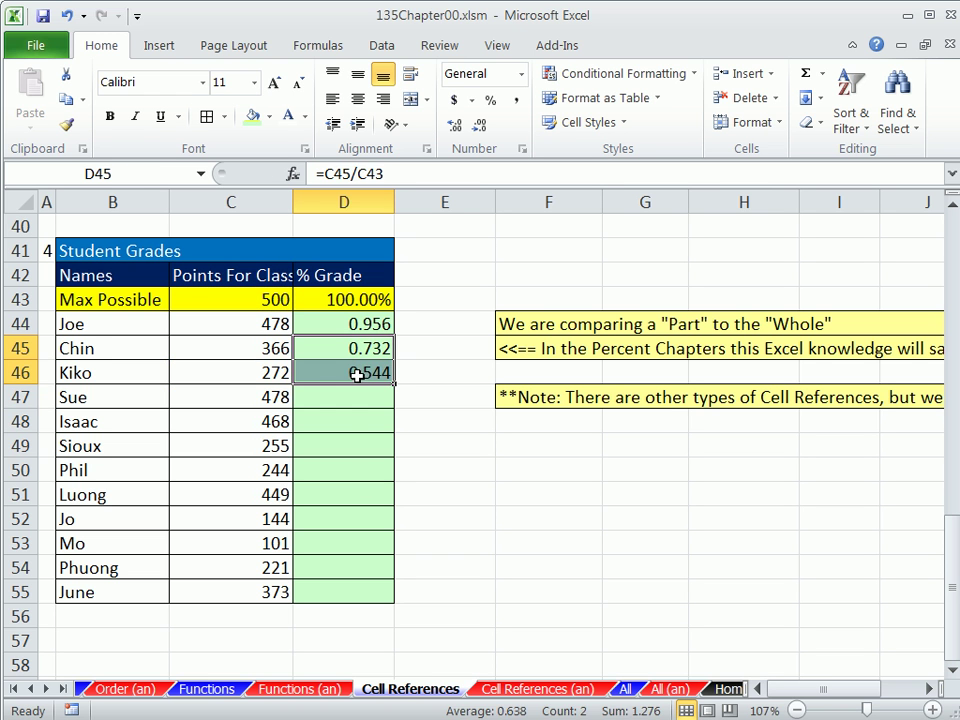
- Clear D44:D46, enter =C44/$C$43 in D44, and fill it down through D55
key("Delete")
left_click(343, 332)
key("Delete")
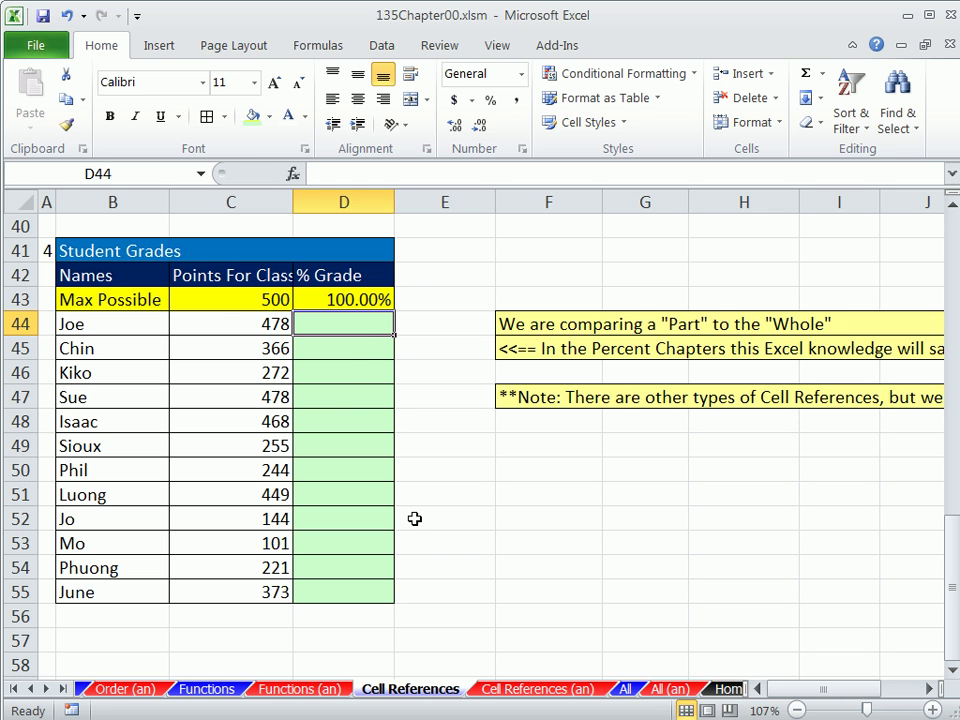
type("=")
key("Left")
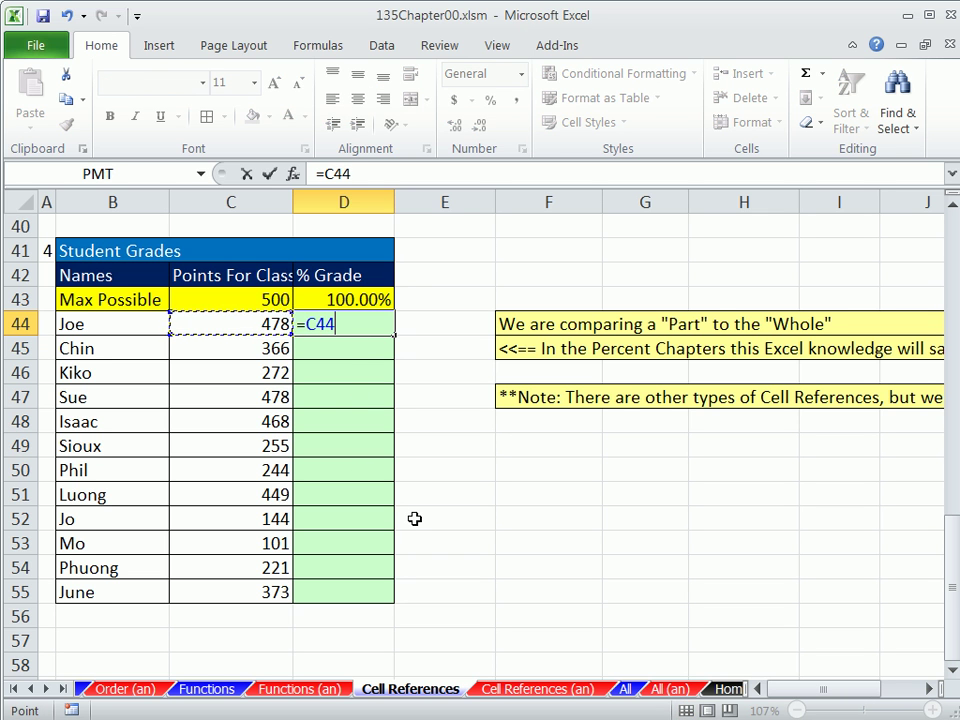
type("/")
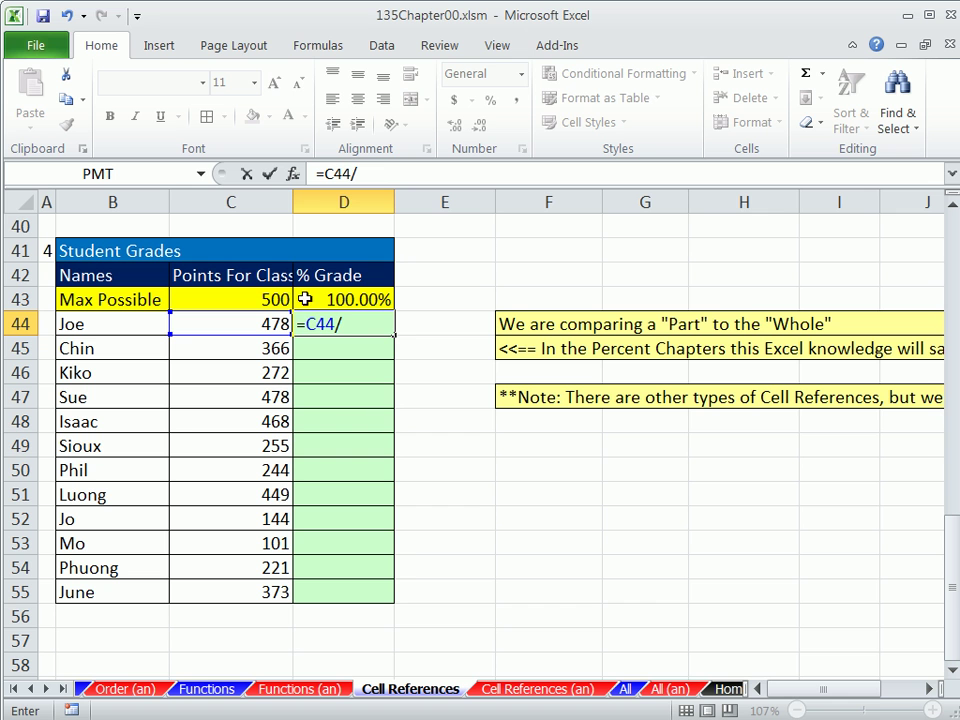
left_click(268, 299)
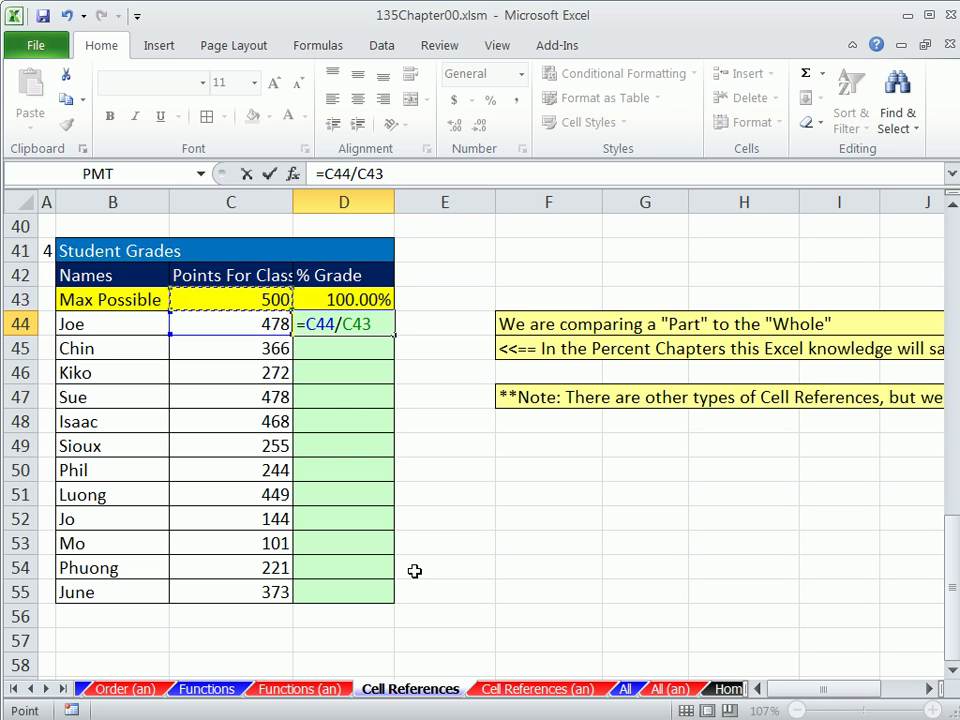
key("F4")
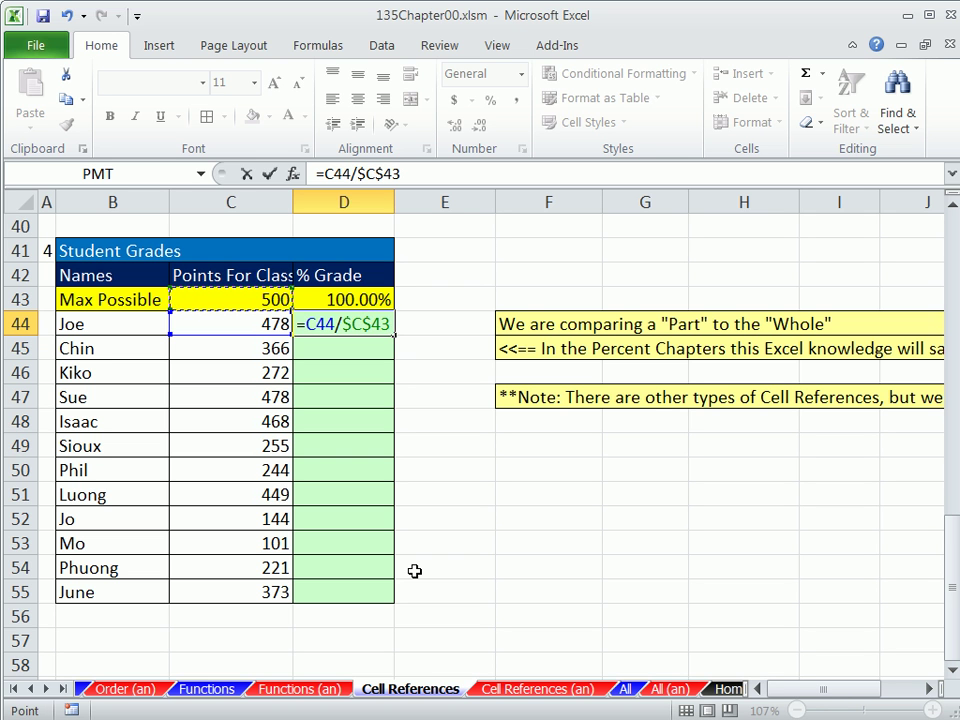
key("ctrl+Return")
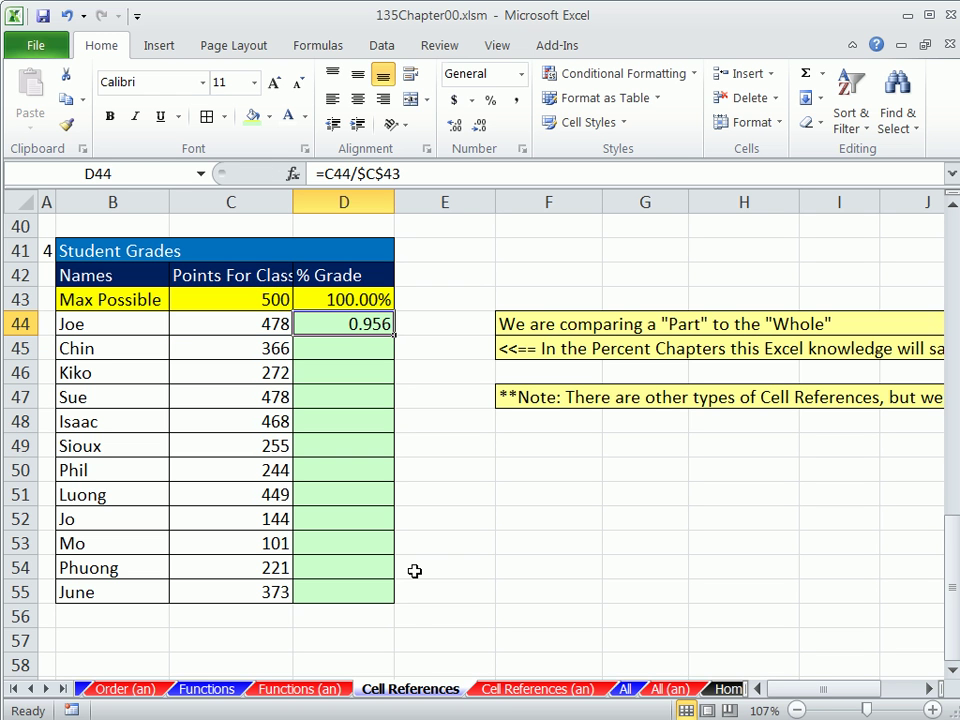
double_click(395, 335)
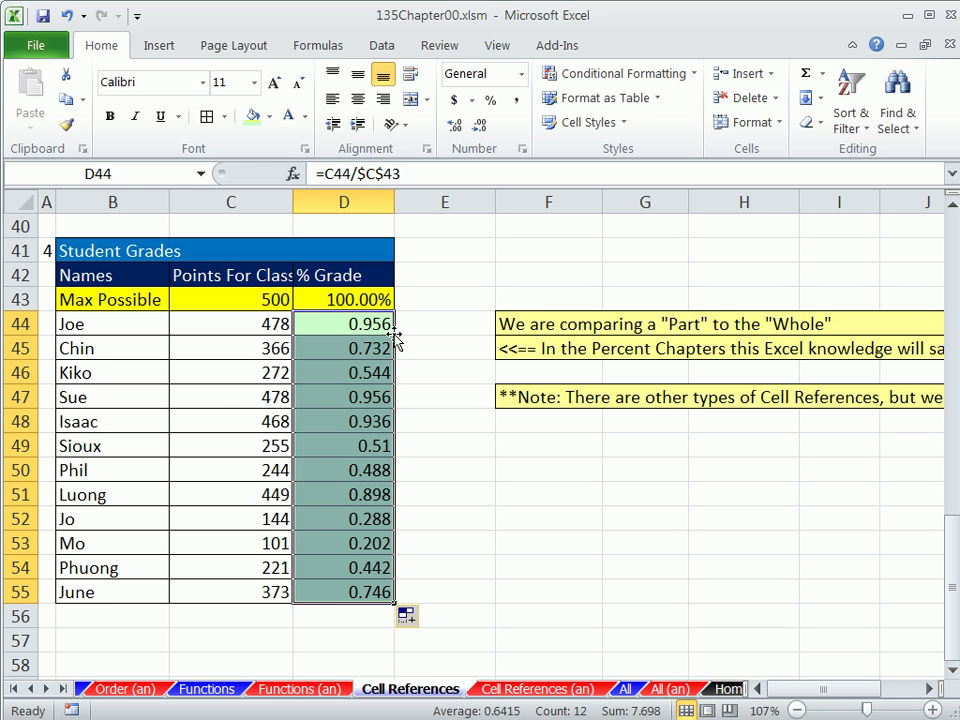
key("ctrl+z")
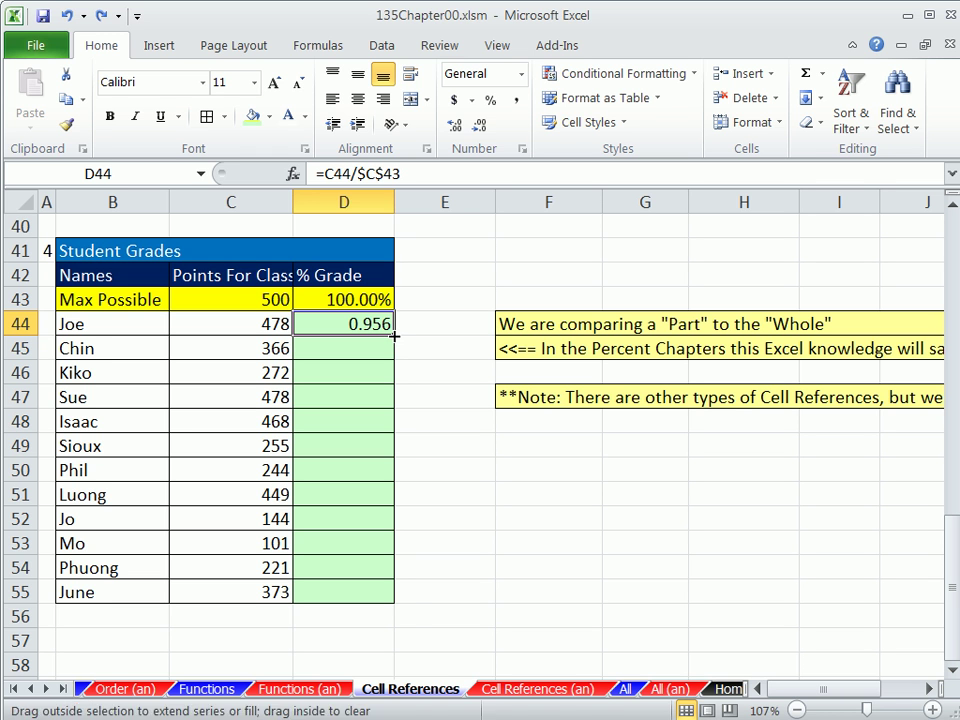
double_click(395, 336)
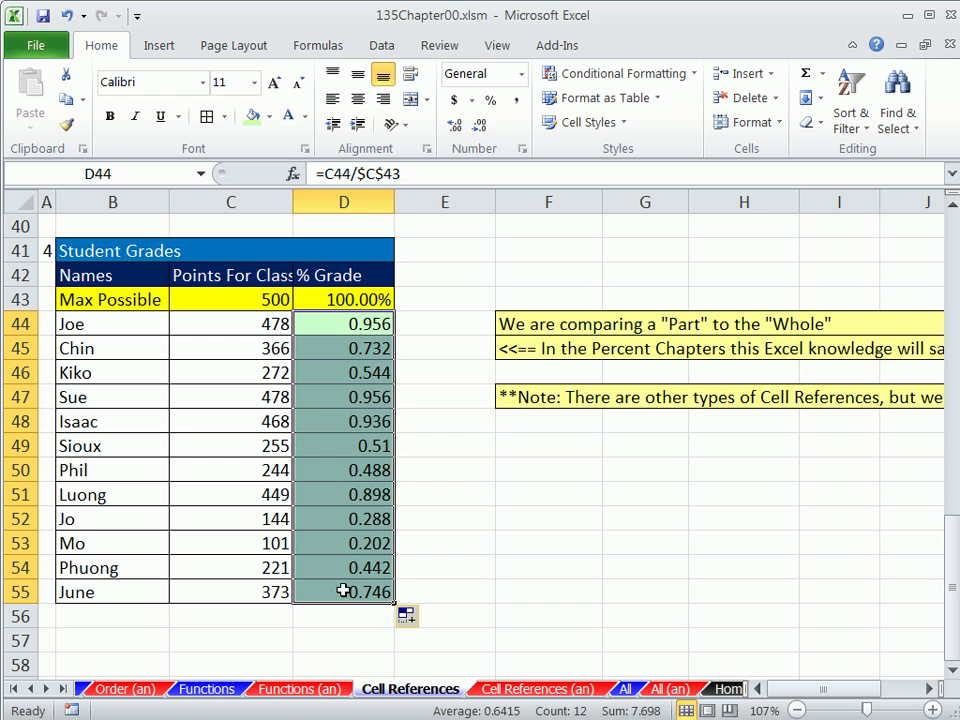
left_click(228, 619)
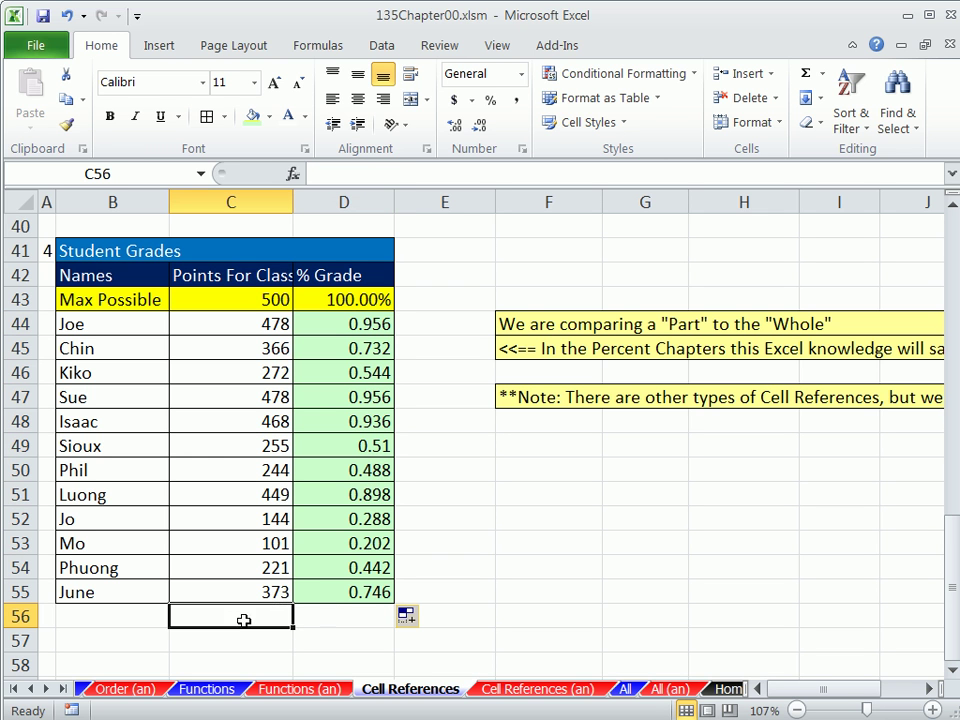
double_click(324, 595)
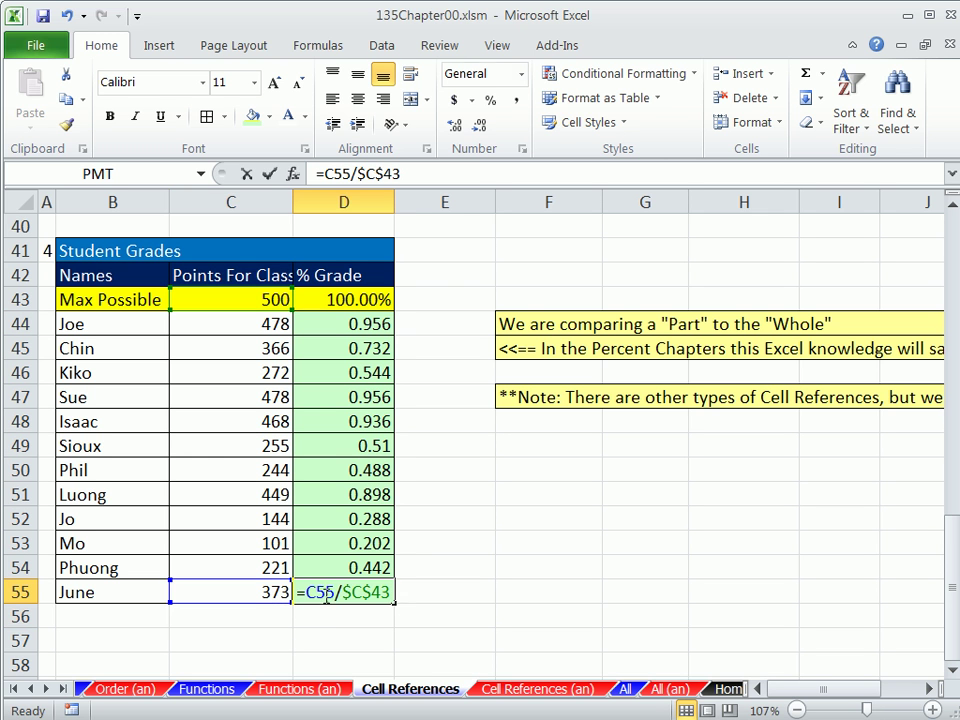
key("Escape")
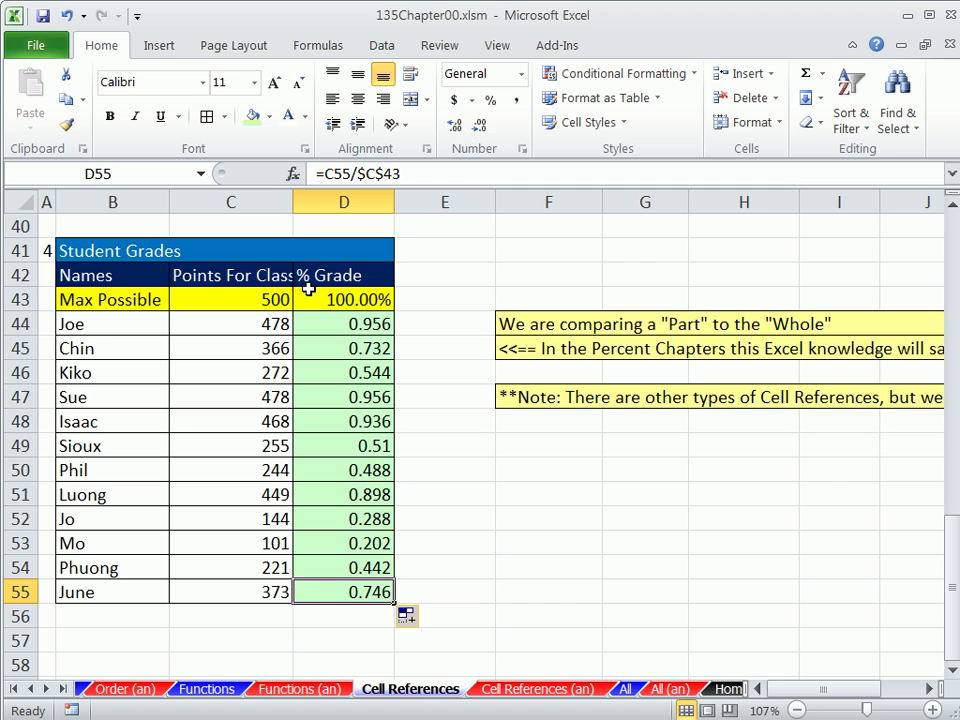
key("F2")
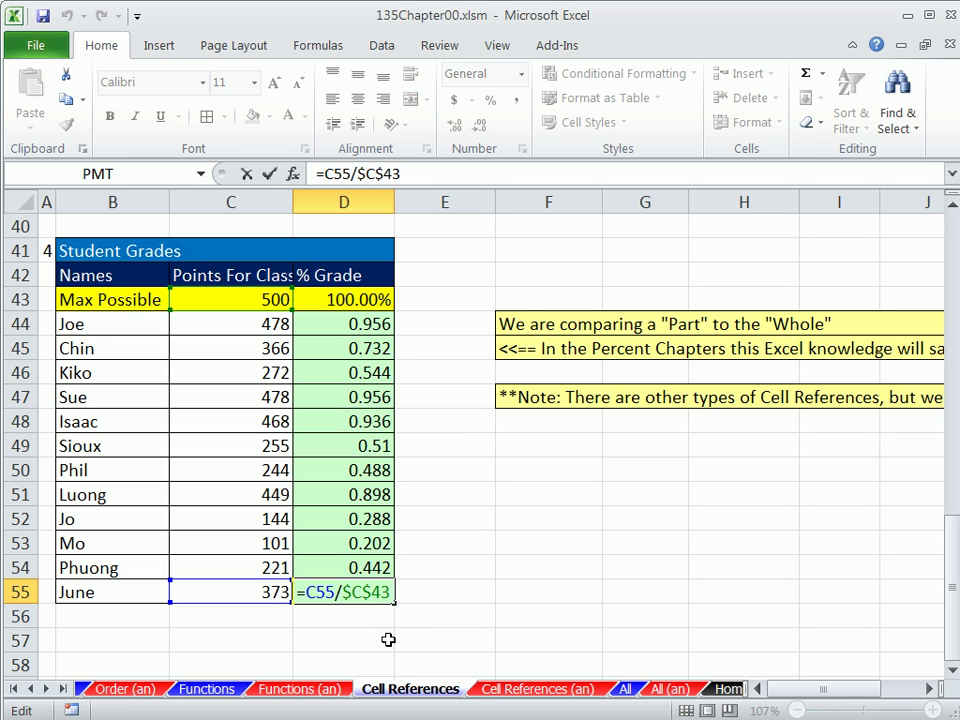
key("Return")
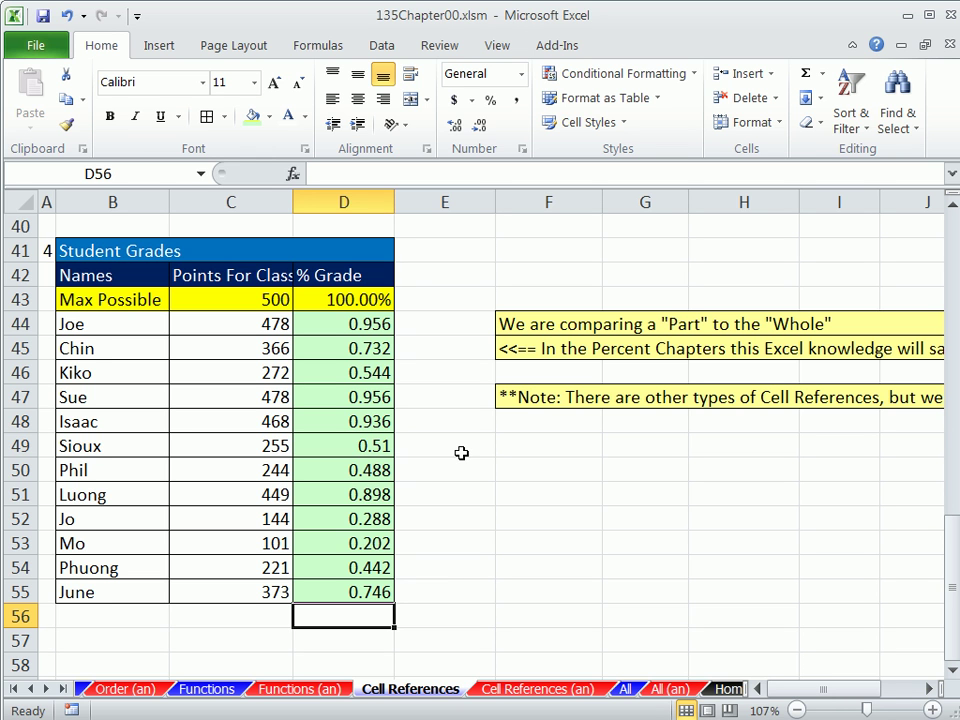
left_click(424, 326)
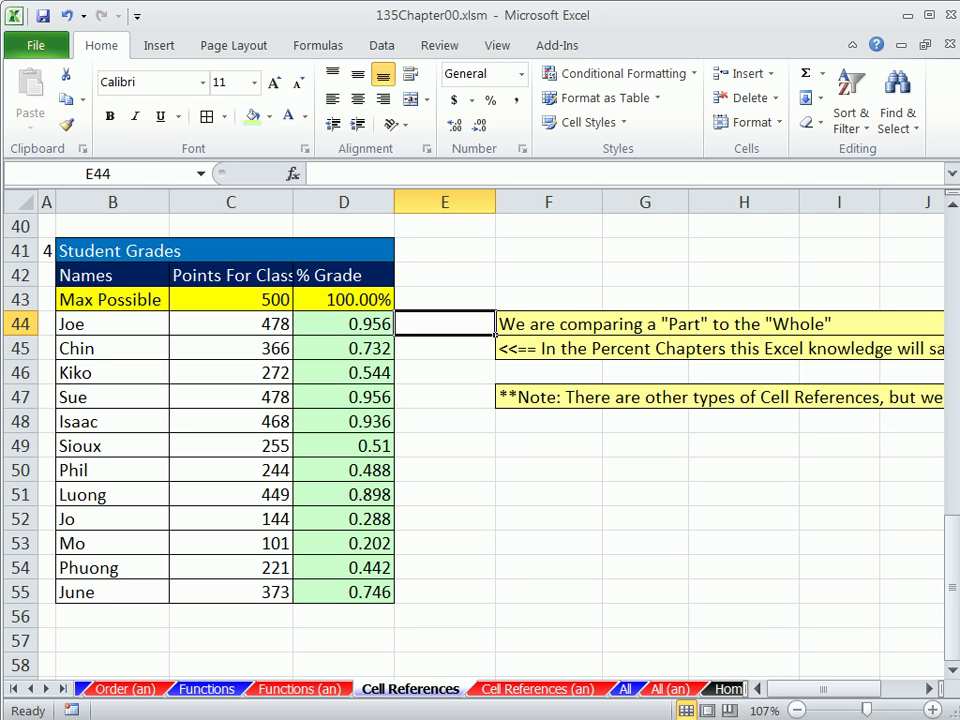